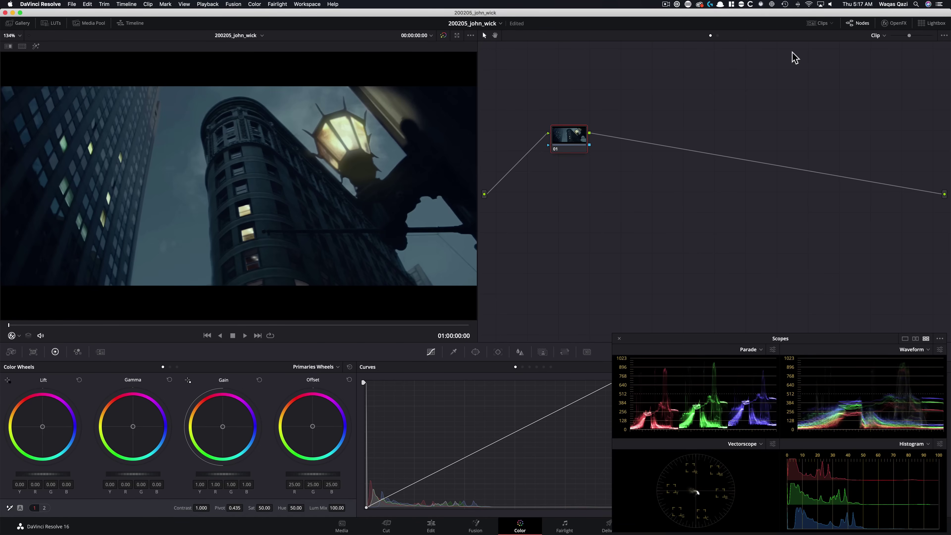
Apply the Color Palette effect to node 01 of the building shot, then close the effects library and clear the scopes off the screen.
{"action": "left_click", "coordinate": [893, 24]}
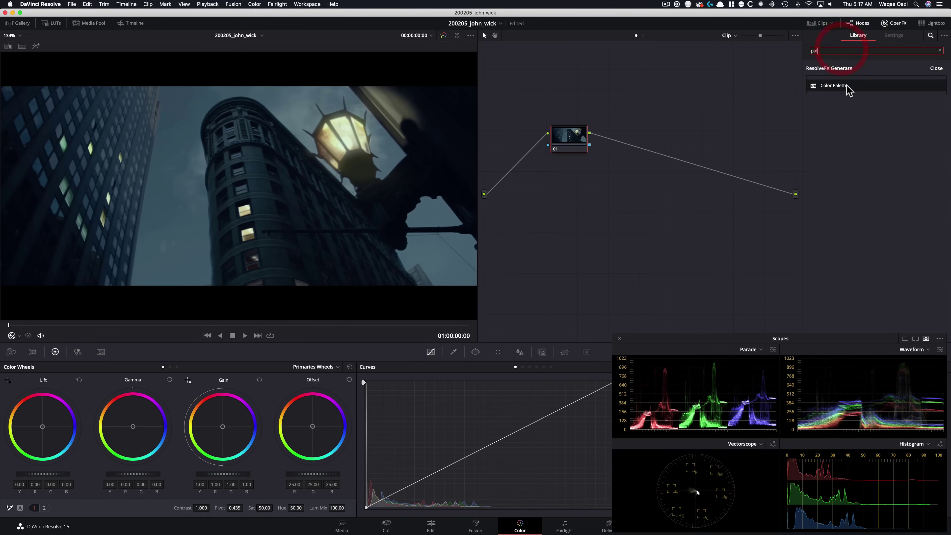
{"action": "left_click_drag", "start_coordinate": [838, 86], "coordinate": [564, 143]}
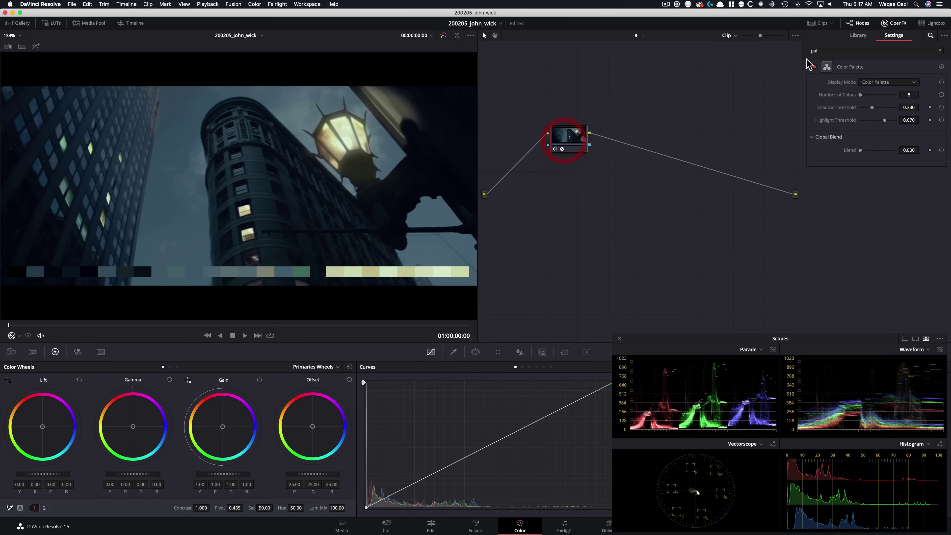
{"action": "left_click", "coordinate": [893, 25]}
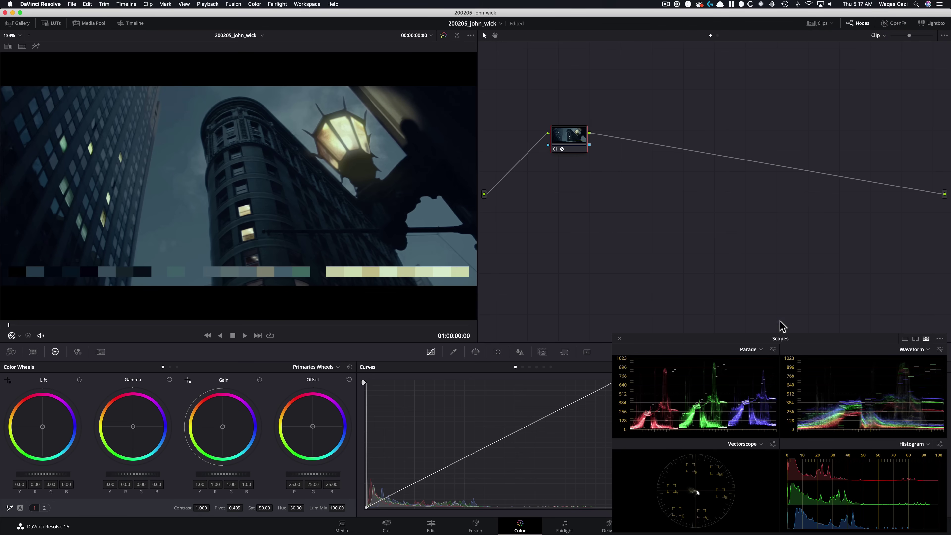
{"action": "left_click_drag", "start_coordinate": [726, 338], "coordinate": [950, 339]}
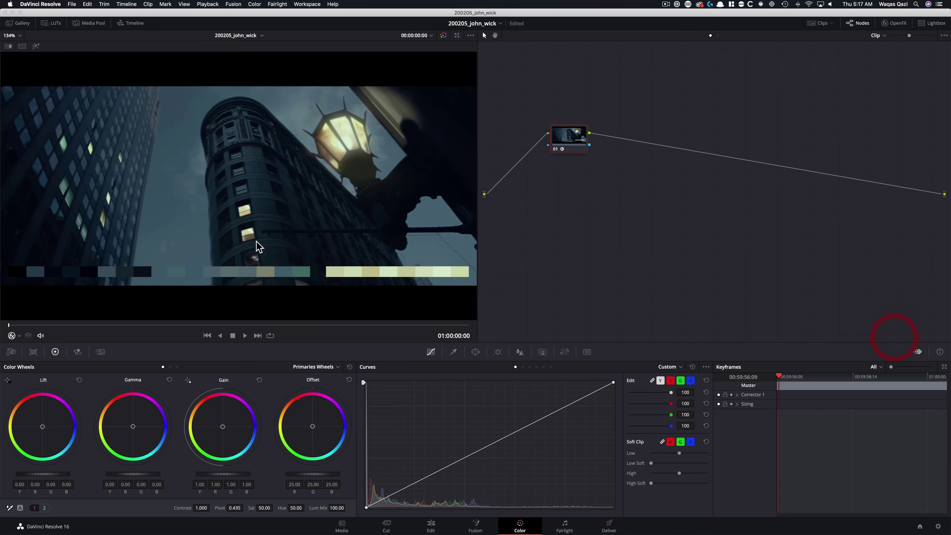
Examine the building shot and its colour palette in an enlarged viewer, then restore the layout and bring the video scopes back.
{"action": "key", "text": "shift+f"}
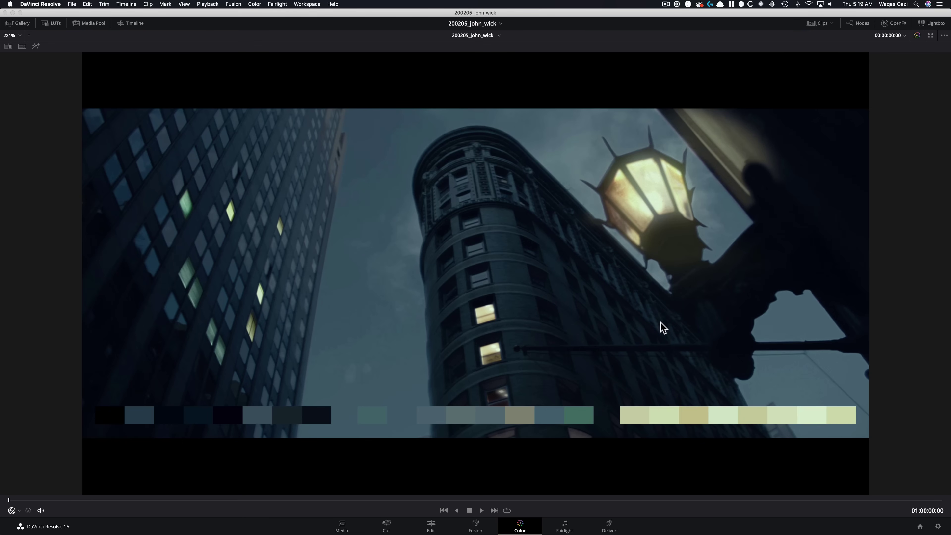
{"action": "key", "text": "alt+f"}
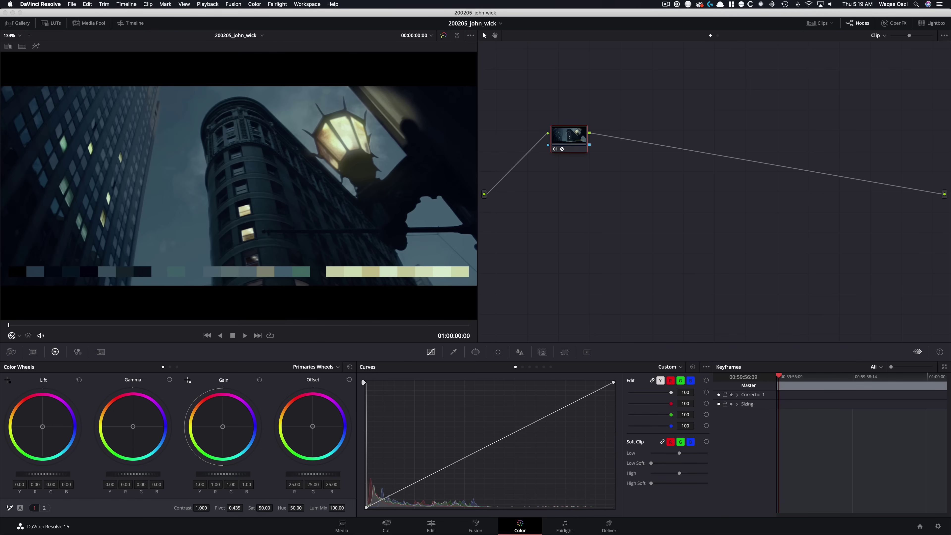
{"action": "key", "text": "ctrl+shift+w"}
{"action": "left_click_drag", "start_coordinate": [864, 278], "coordinate": [720, 184]}
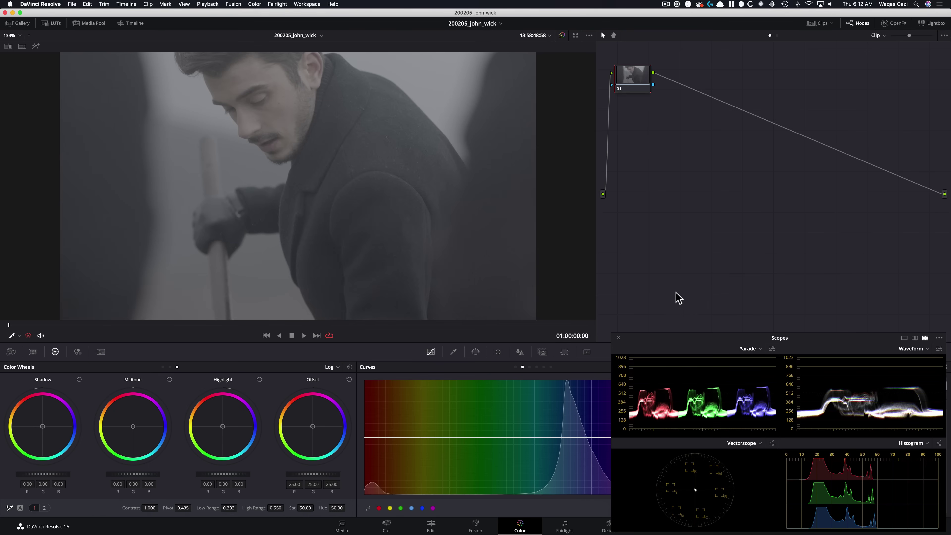
Play the flat footage of the man in the dark coat and return the playhead to the start.
{"action": "key", "text": "space"}
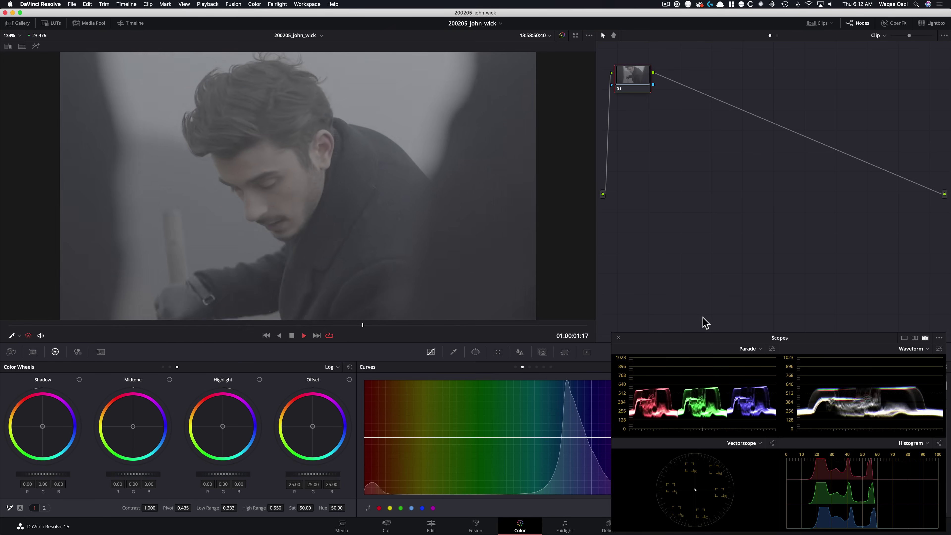
{"action": "key", "text": "space"}
{"action": "left_click_drag", "start_coordinate": [531, 326], "coordinate": [11, 330]}
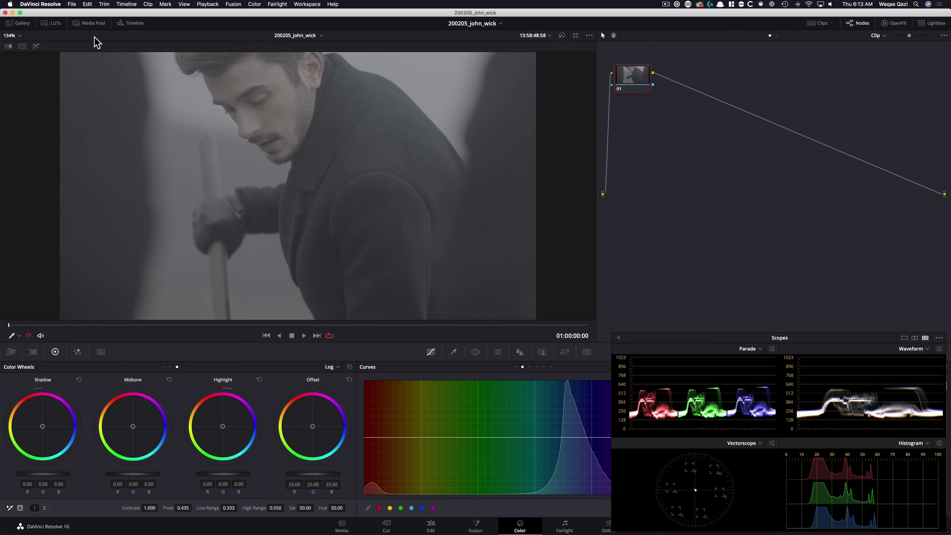
Select the still of the building with the street lamp from the John Wick gallery album as reference, then close the gallery.
{"action": "left_click", "coordinate": [16, 23]}
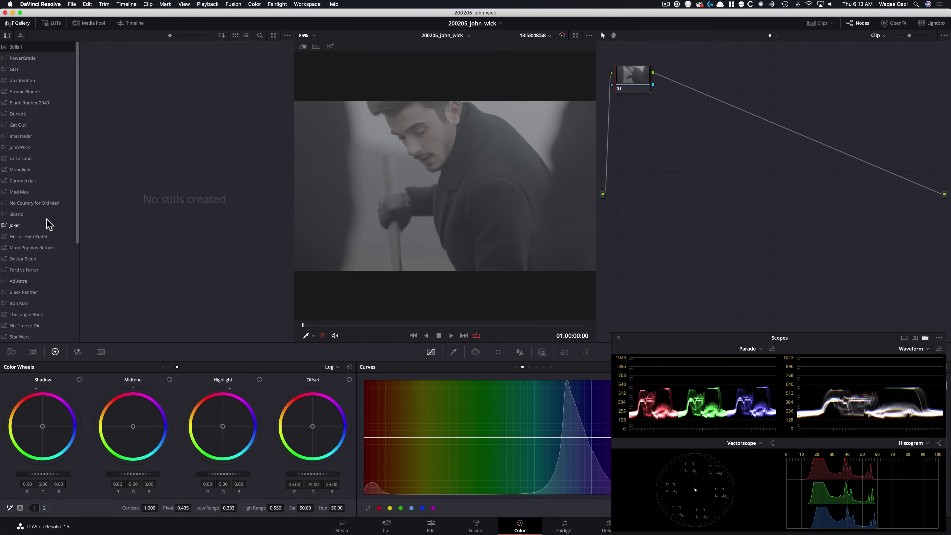
{"action": "left_click", "coordinate": [34, 150]}
{"action": "left_click", "coordinate": [109, 229]}
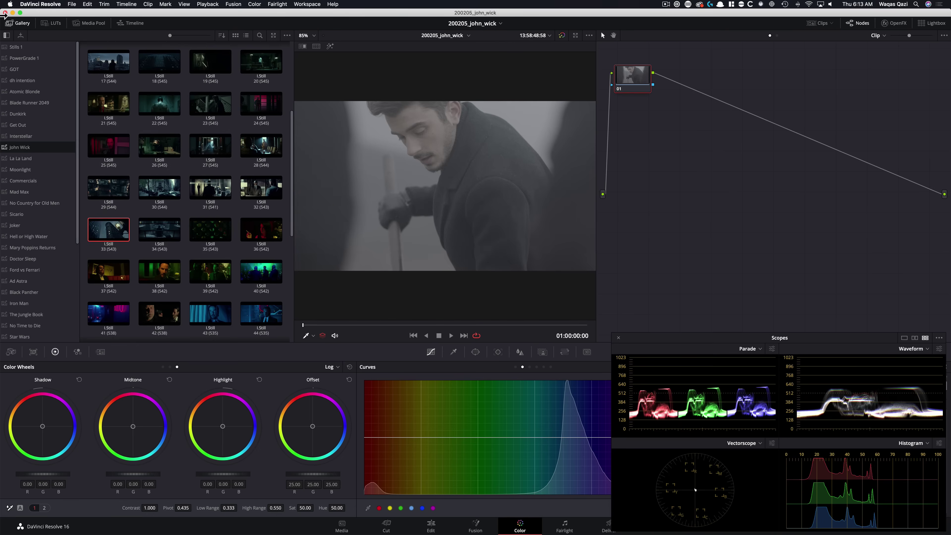
{"action": "left_click", "coordinate": [20, 24]}
Set up a split screen comparing the clip with Selected Still Images and enlarge the viewer image to 167%.
{"action": "key", "text": "super+w"}
{"action": "key", "text": "super+w"}
{"action": "key", "text": "alt+super+w"}
{"action": "left_click", "coordinate": [21, 47]}
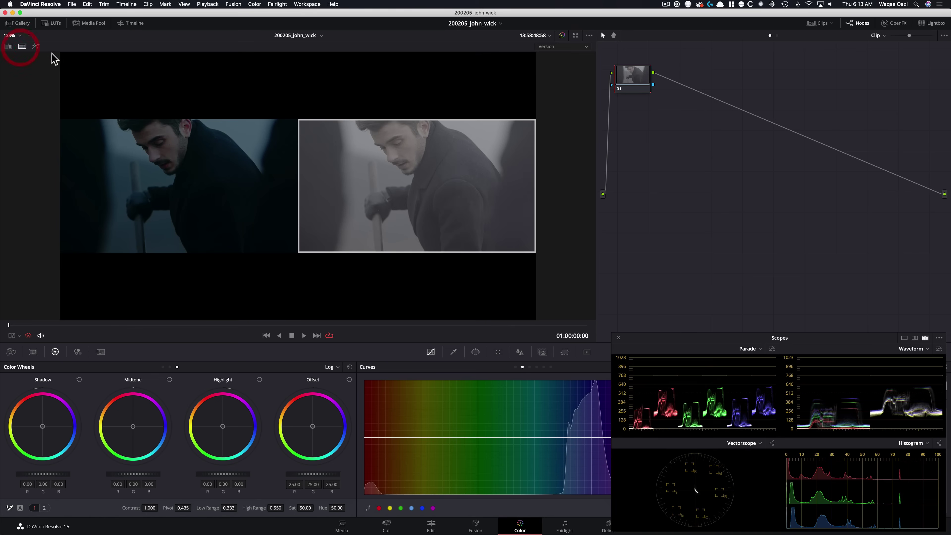
{"action": "left_click", "coordinate": [563, 46]}
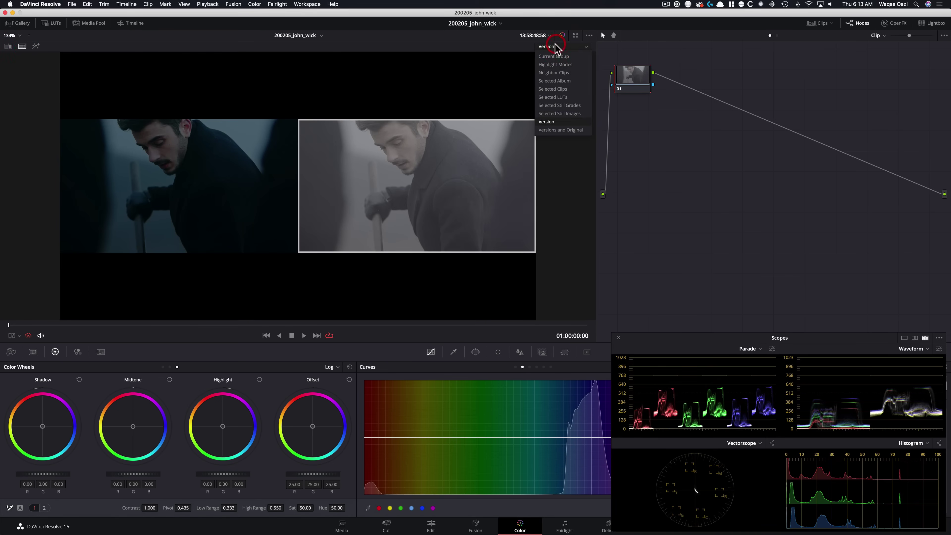
{"action": "left_click", "coordinate": [566, 114]}
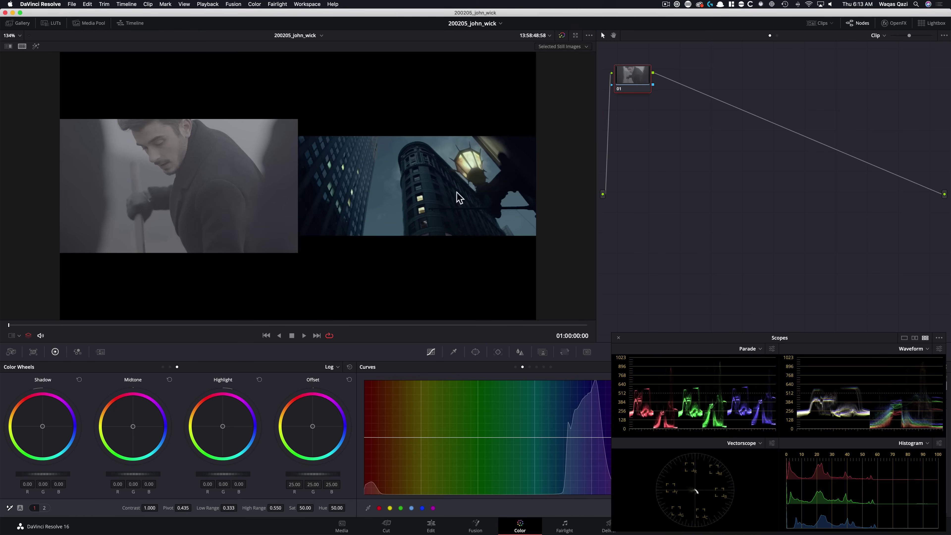
{"action": "key", "text": "super+equal"}
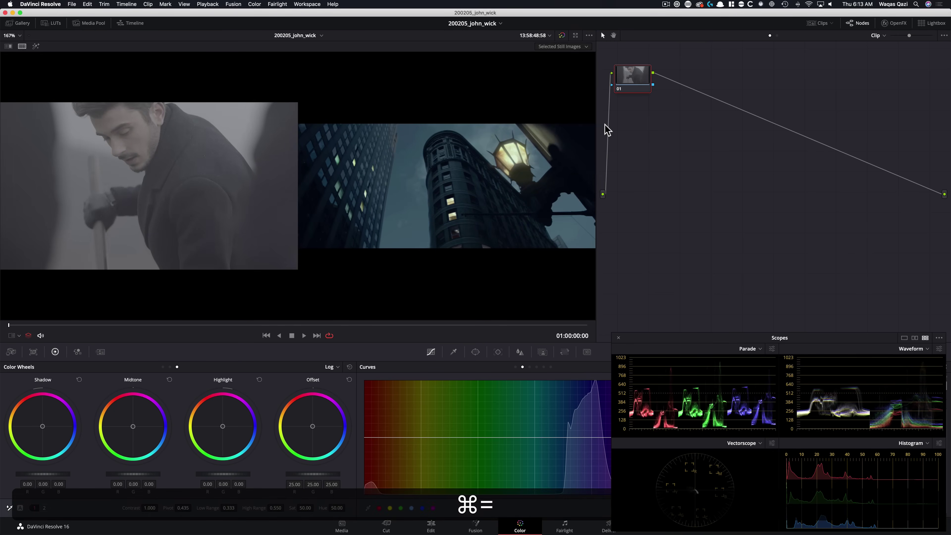
Reposition node 01 and label it exp, then add two serial nodes labelled bal and skin.
{"action": "left_click_drag", "start_coordinate": [637, 85], "coordinate": [631, 164]}
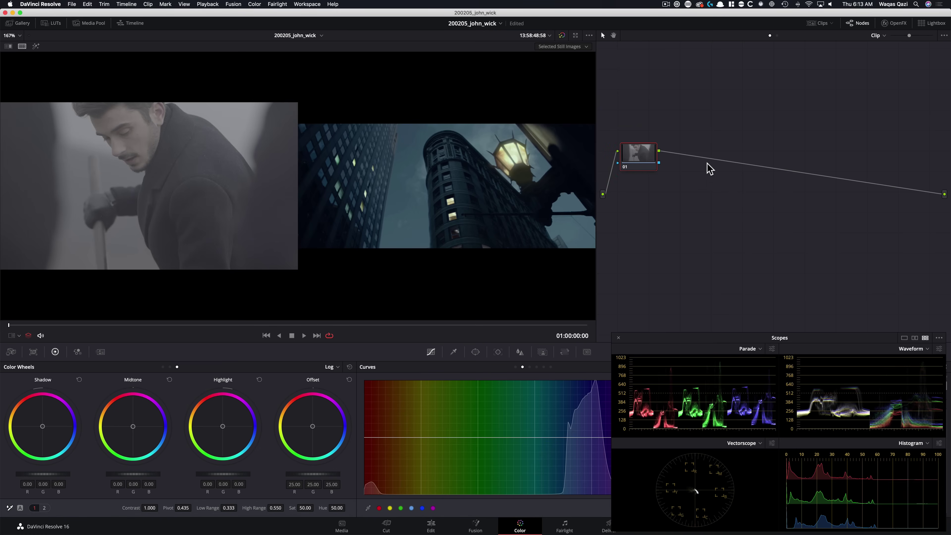
{"action": "left_click_drag", "start_coordinate": [656, 148], "coordinate": [658, 155]}
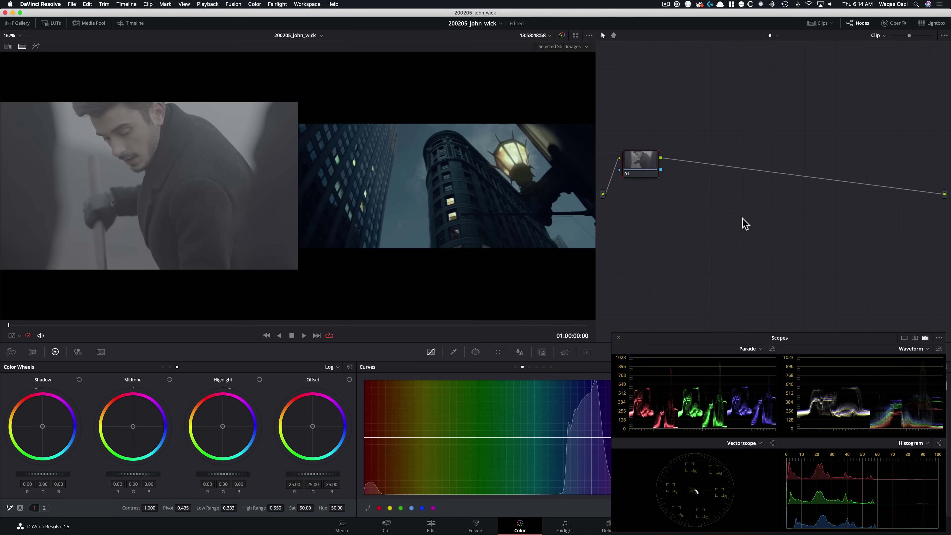
{"action": "key", "text": "Tab"}
{"action": "type", "text": "exp"}
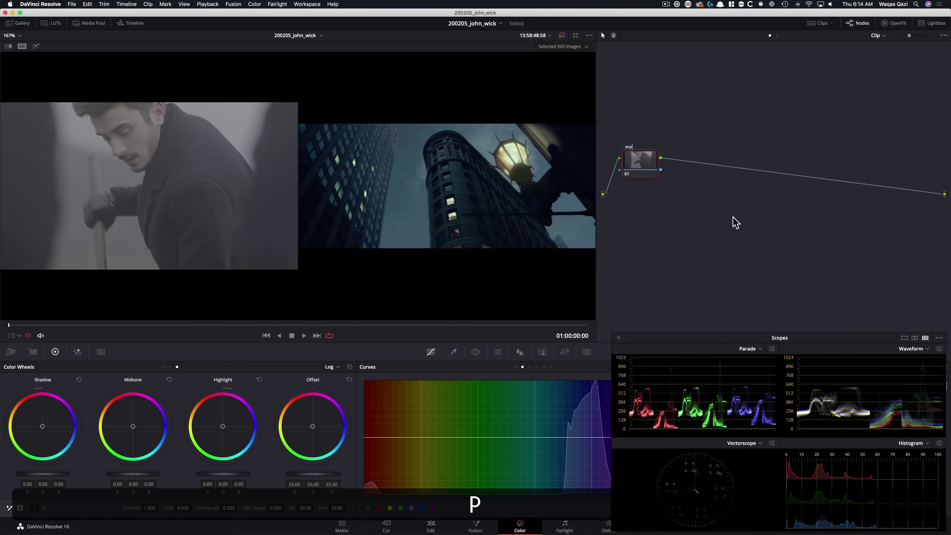
{"action": "key", "text": "Tab"}
{"action": "type", "text": "bal"}
{"action": "key", "text": "Tab"}
{"action": "type", "text": "skin"}
{"action": "key", "text": "Return"}
Raise the skin node, add a parallel node labelled grass beneath it, and align the grass node and parallel mixer.
{"action": "left_click_drag", "start_coordinate": [728, 168], "coordinate": [733, 147]}
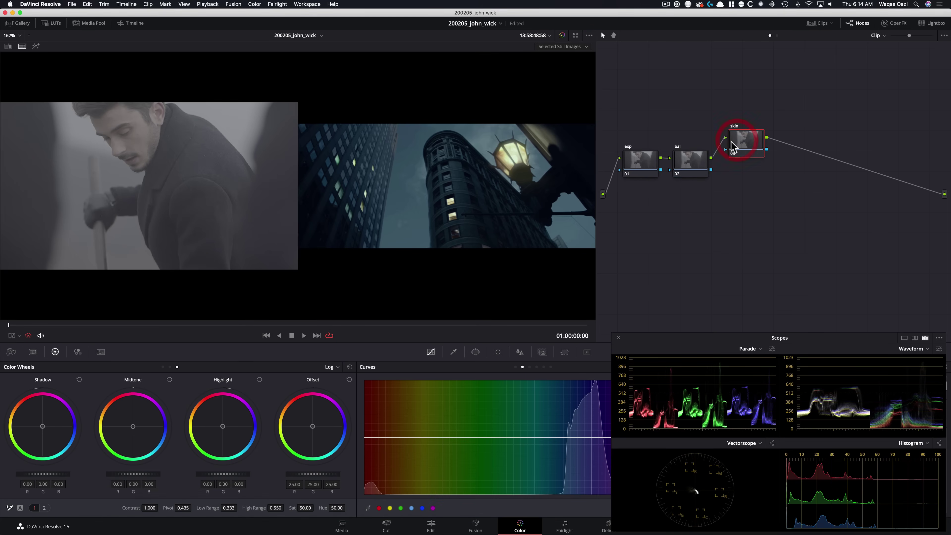
{"action": "key", "text": "alt+p"}
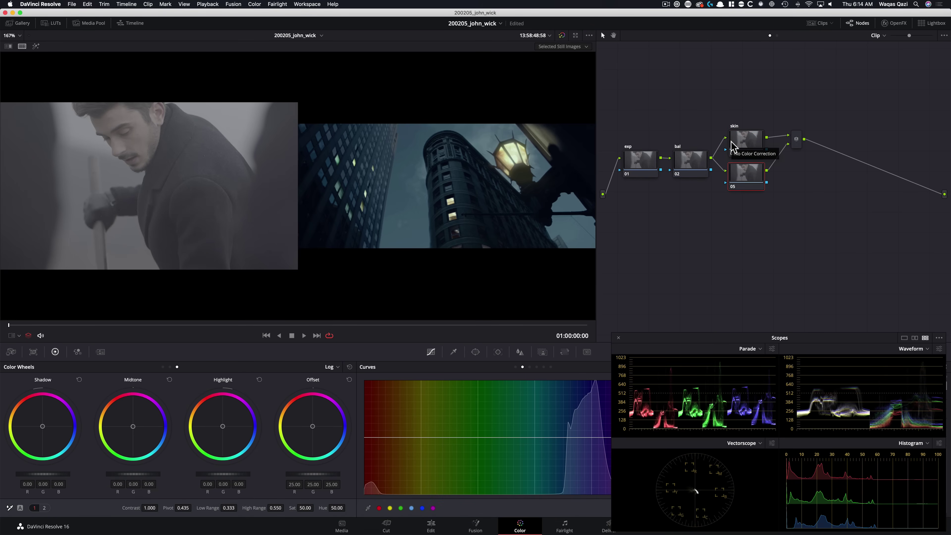
{"action": "key", "text": "Tab"}
{"action": "type", "text": "grass"}
{"action": "key", "text": "Return"}
{"action": "left_click_drag", "start_coordinate": [745, 174], "coordinate": [747, 178]}
{"action": "left_click_drag", "start_coordinate": [797, 150], "coordinate": [797, 159]}
Add two serial nodes after the parallel mixer labelled look adj and pop, placing pop on a second row beneath exp.
{"action": "key", "text": "alt+s"}
{"action": "key", "text": "Tab"}
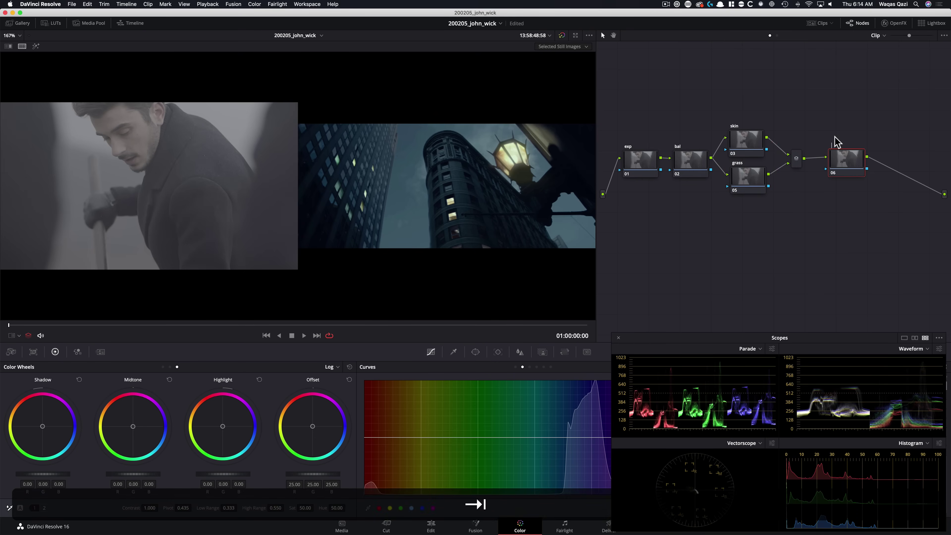
{"action": "type", "text": "look adj"}
{"action": "key", "text": "Return"}
{"action": "key", "text": "alt+s"}
{"action": "left_click_drag", "start_coordinate": [900, 163], "coordinate": [645, 238]}
{"action": "key", "text": "Tab"}
{"action": "type", "text": "po"}
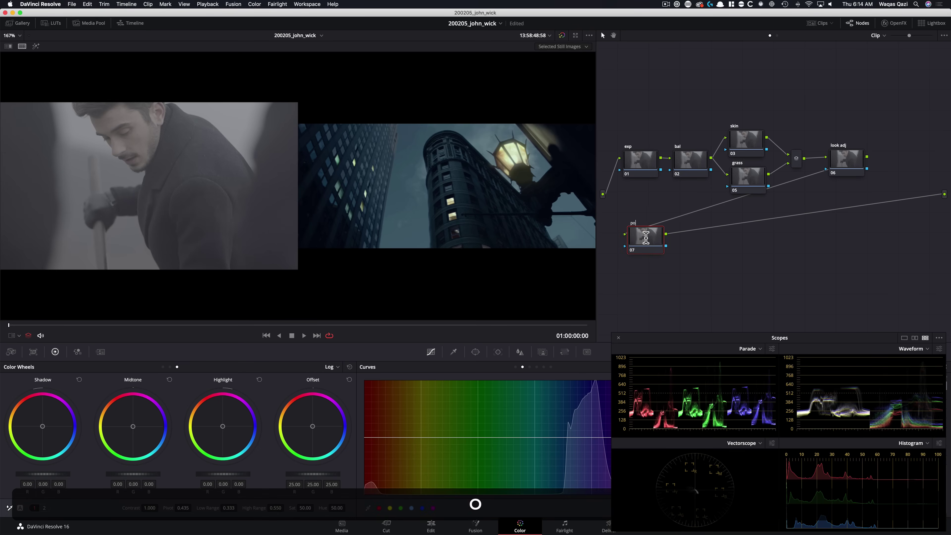
{"action": "key", "text": "Return"}
Append three serial nodes after pop, labelled global adj, sharpen and grain.
{"action": "key", "text": "alt+s"}
{"action": "key", "text": "Tab"}
{"action": "type", "text": "gl"}
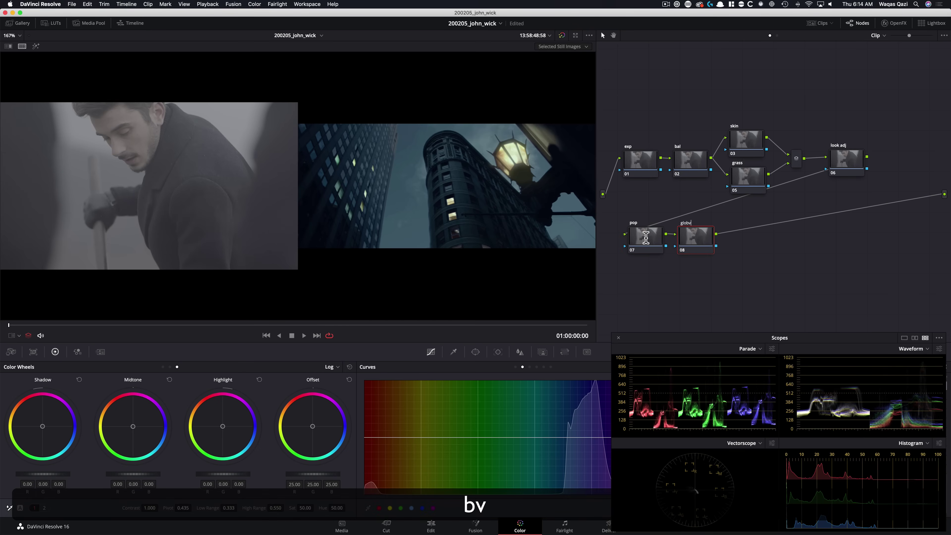
{"action": "type", "text": "a"}
{"action": "key", "text": "BackSpace"}
{"action": "type", "text": "al adj"}
{"action": "key", "text": "Tab"}
{"action": "type", "text": "sharpen"}
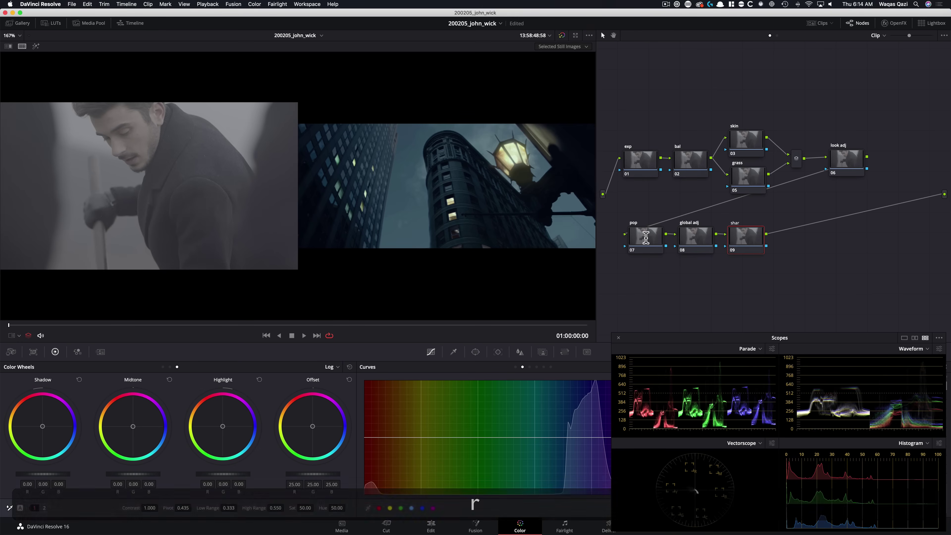
{"action": "key", "text": "Tab"}
{"action": "type", "text": "grain"}
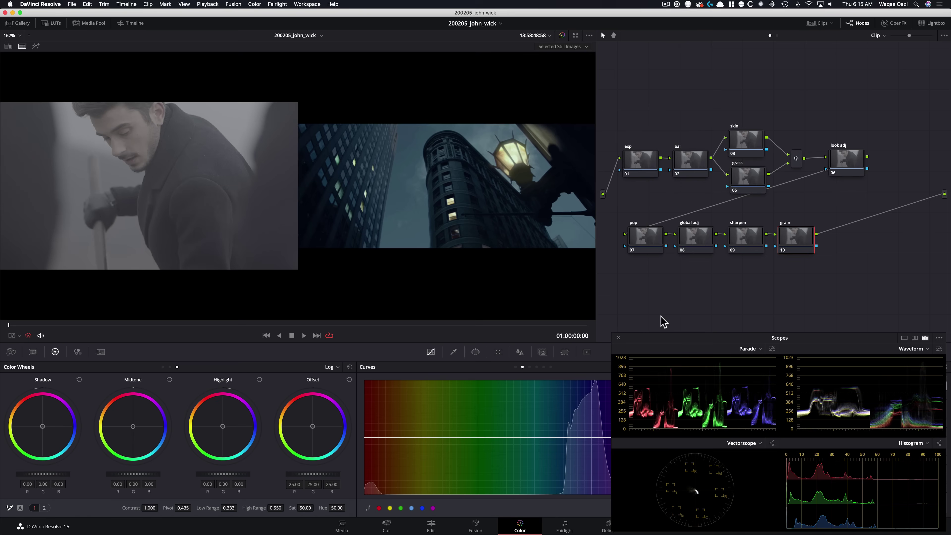
On the exp node, set contrast to 1.600, low range to 0.182 and shadows to -0.04, then compare the node off and on.
{"action": "left_click", "coordinate": [652, 164]}
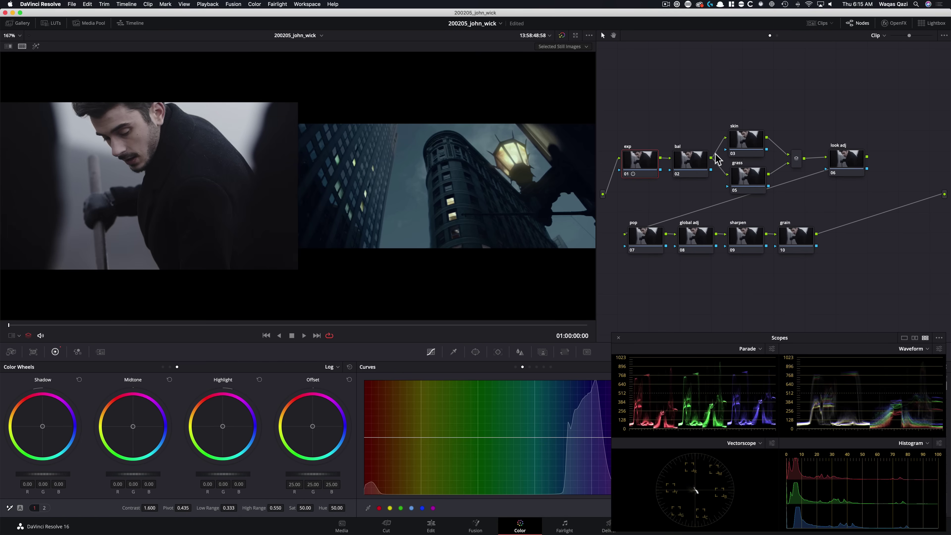
{"action": "left_click", "coordinate": [645, 161]}
{"action": "left_click_drag", "start_coordinate": [645, 164], "coordinate": [645, 166]}
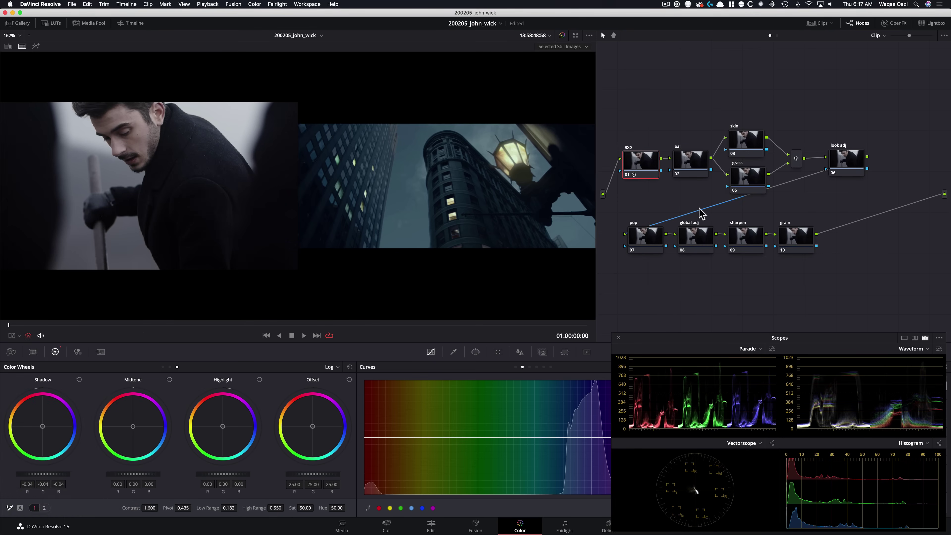
{"action": "key", "text": "super+d"}
{"action": "key", "text": "super+d"}
On the bal node, set saturation to 100 and cool the gamma slightly with the primaries wheels, then check the node's effect.
{"action": "left_click", "coordinate": [694, 165]}
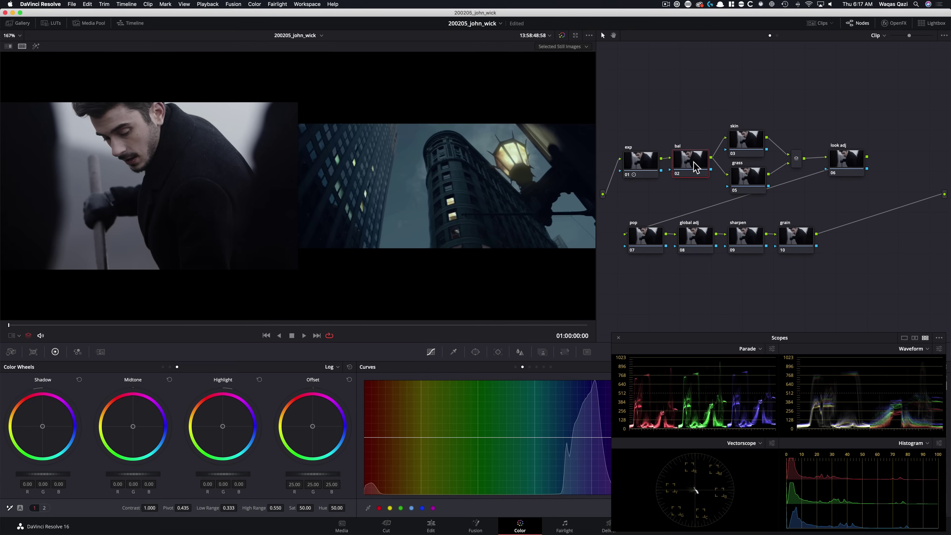
{"action": "key", "text": "alt+z"}
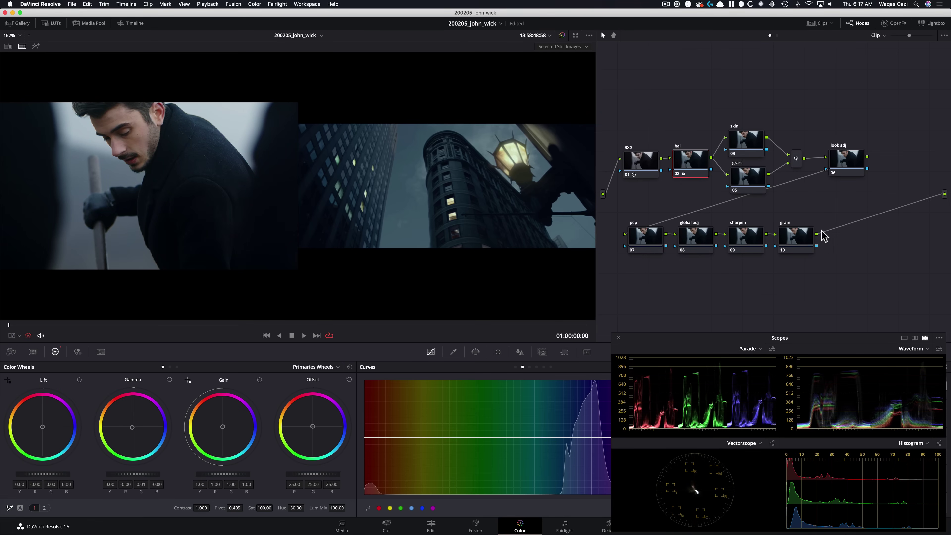
{"action": "key", "text": "super+d"}
On the look adj node, lower the white point of the linked custom curve to about 60% of its height, moving the scopes clear.
{"action": "left_click", "coordinate": [847, 167]}
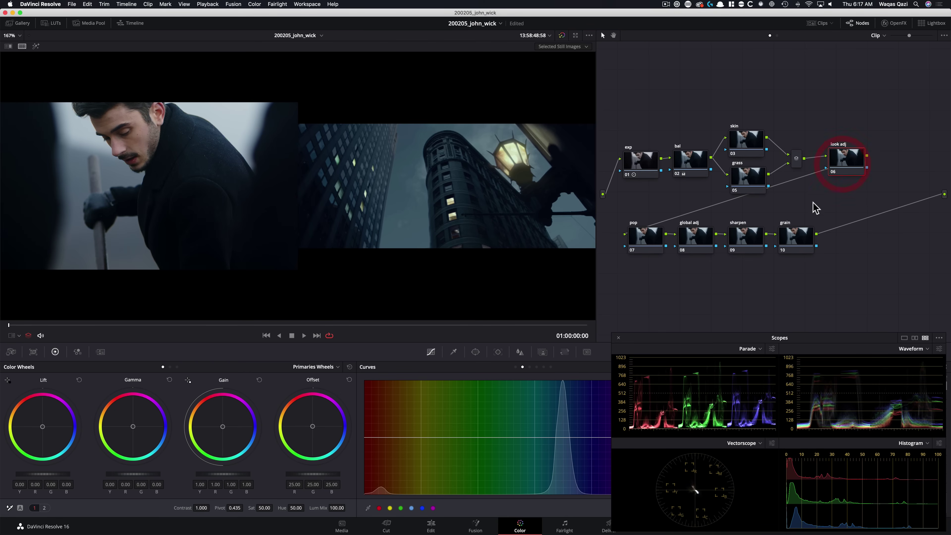
{"action": "left_click_drag", "start_coordinate": [700, 339], "coordinate": [690, 166]}
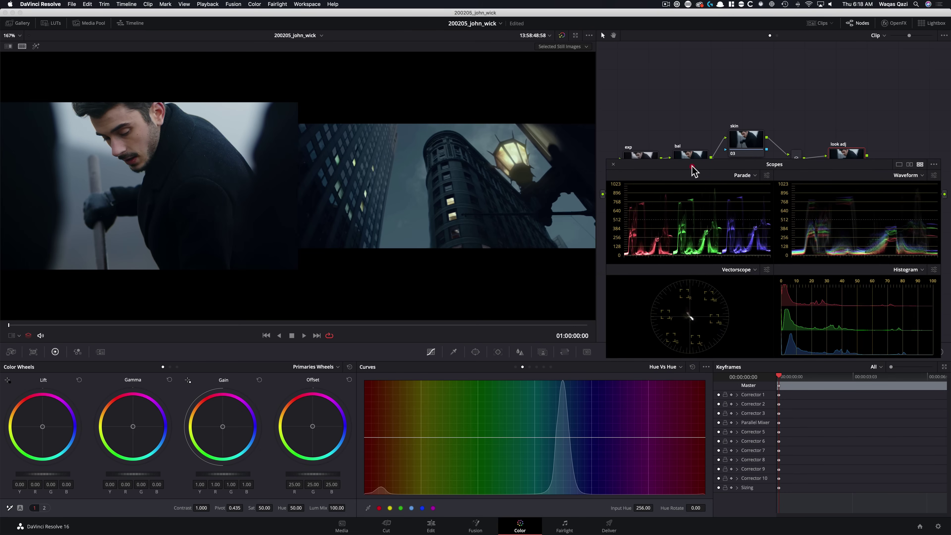
{"action": "left_click", "coordinate": [516, 367]}
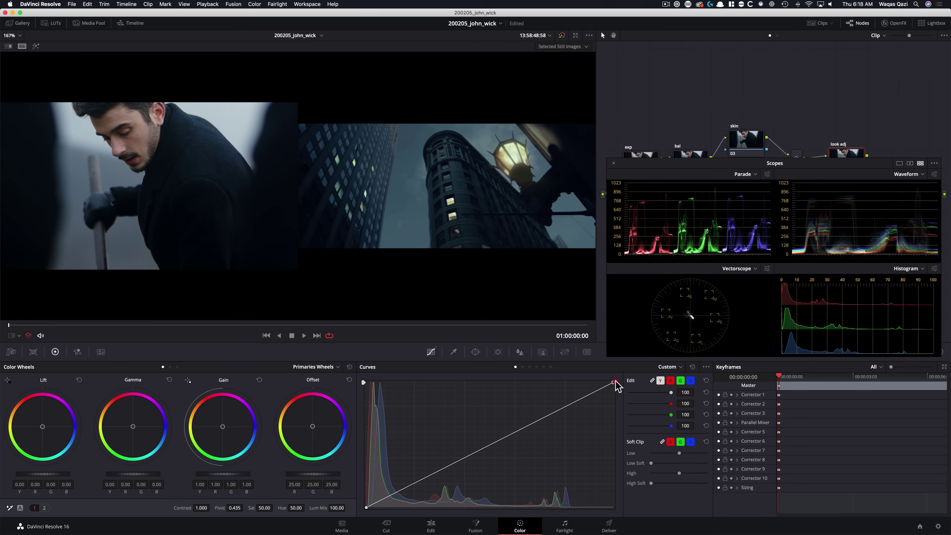
{"action": "left_click_drag", "start_coordinate": [615, 383], "coordinate": [632, 434]}
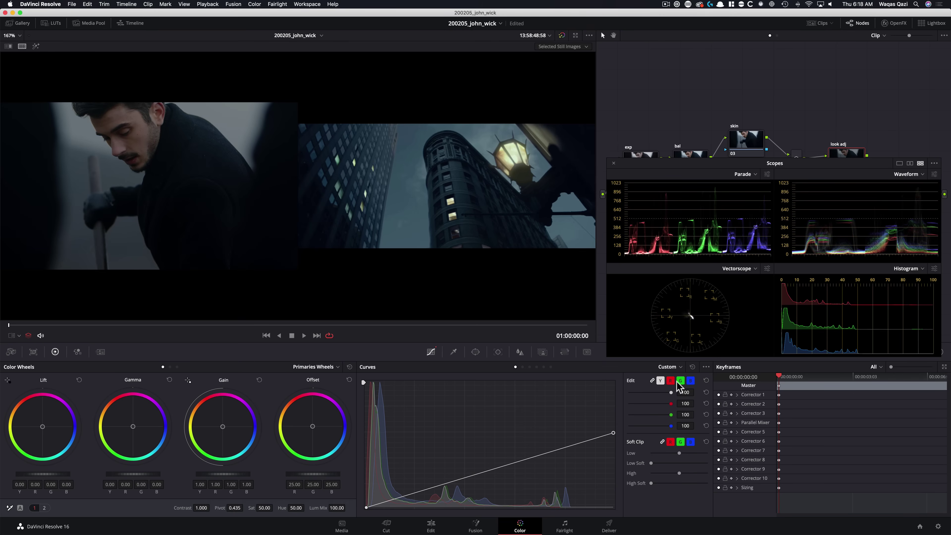
Unlink the look adj node's custom curve channels and lower the red white point to about half the graph height.
{"action": "left_click", "coordinate": [652, 380]}
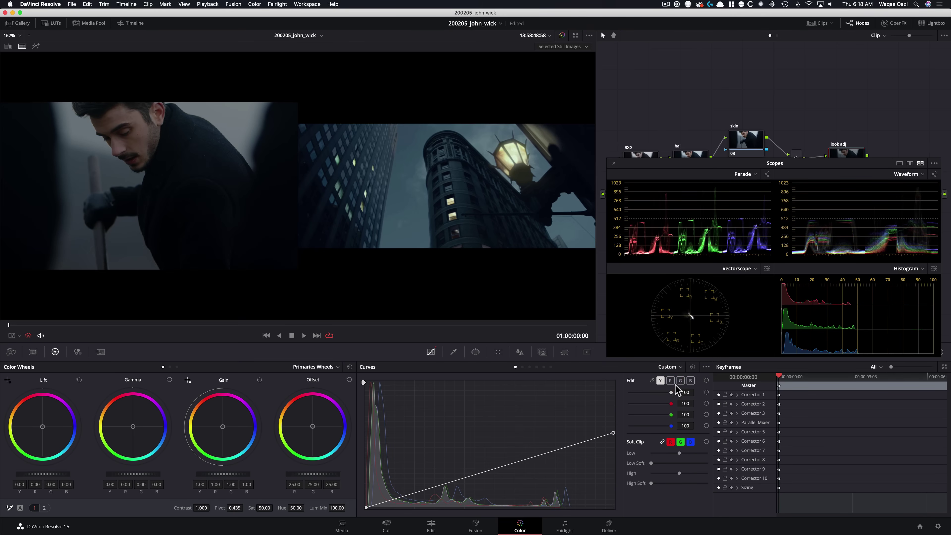
{"action": "left_click", "coordinate": [670, 380]}
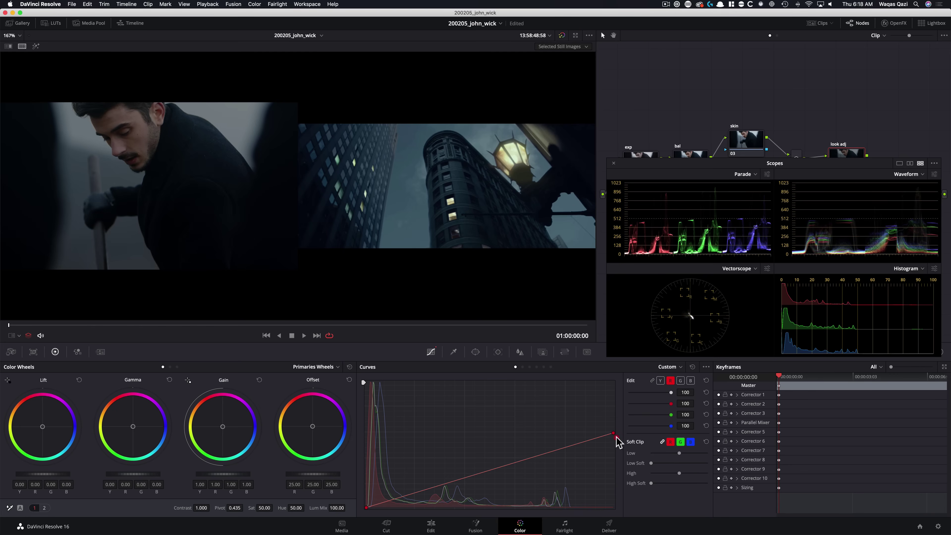
{"action": "left_click", "coordinate": [617, 447]}
{"action": "left_click_drag", "start_coordinate": [613, 432], "coordinate": [616, 440]}
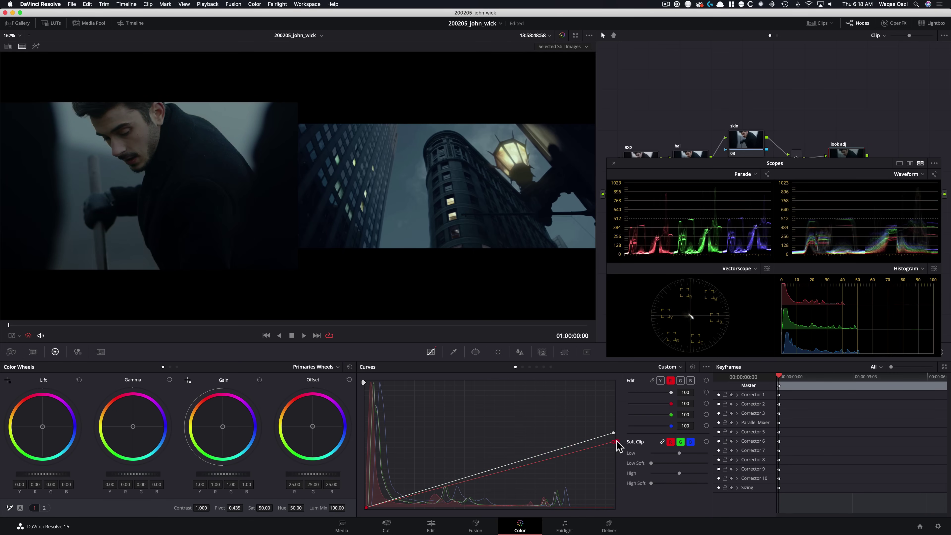
{"action": "left_click_drag", "start_coordinate": [617, 441], "coordinate": [617, 444]}
Lower the green curve's white point slightly below the blue one, and fine-tune the red white point to about 48% of the height.
{"action": "left_click", "coordinate": [680, 380]}
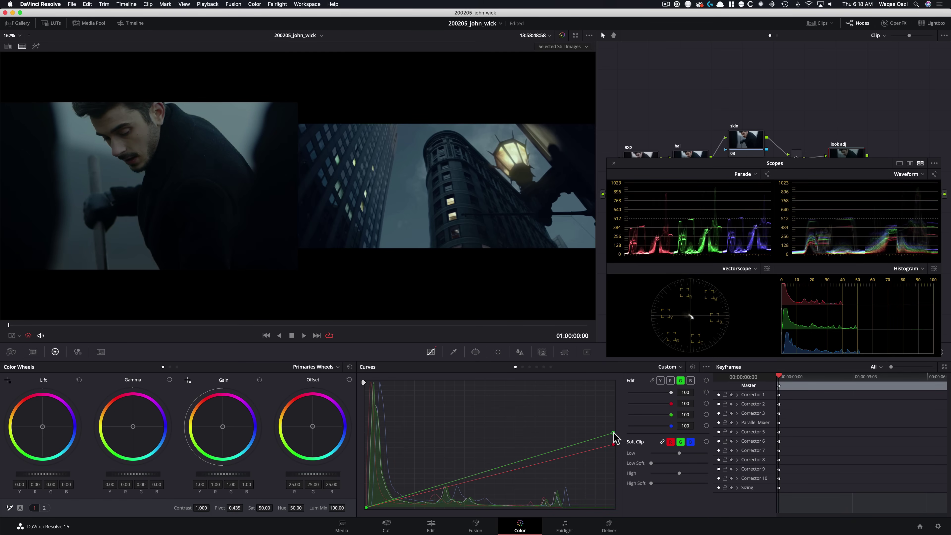
{"action": "left_click_drag", "start_coordinate": [615, 433], "coordinate": [616, 438]}
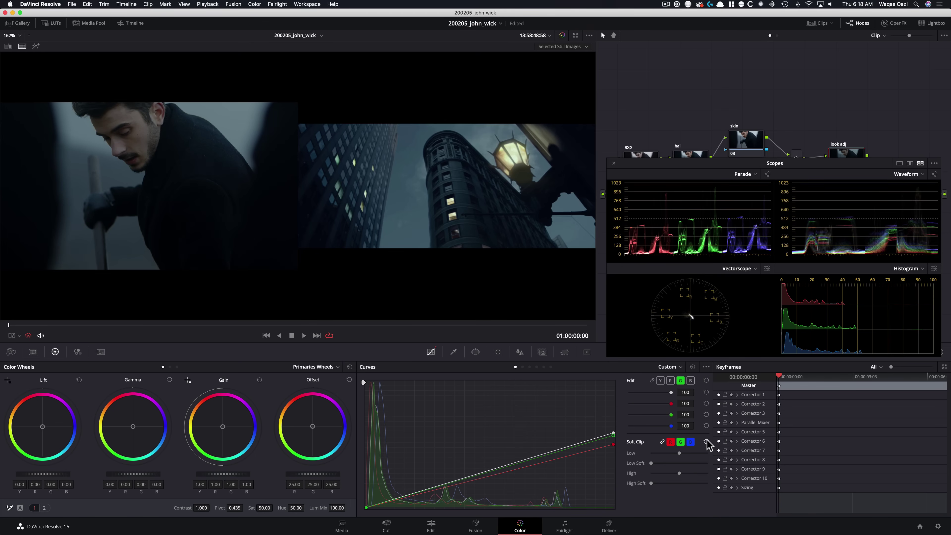
{"action": "left_click", "coordinate": [670, 380]}
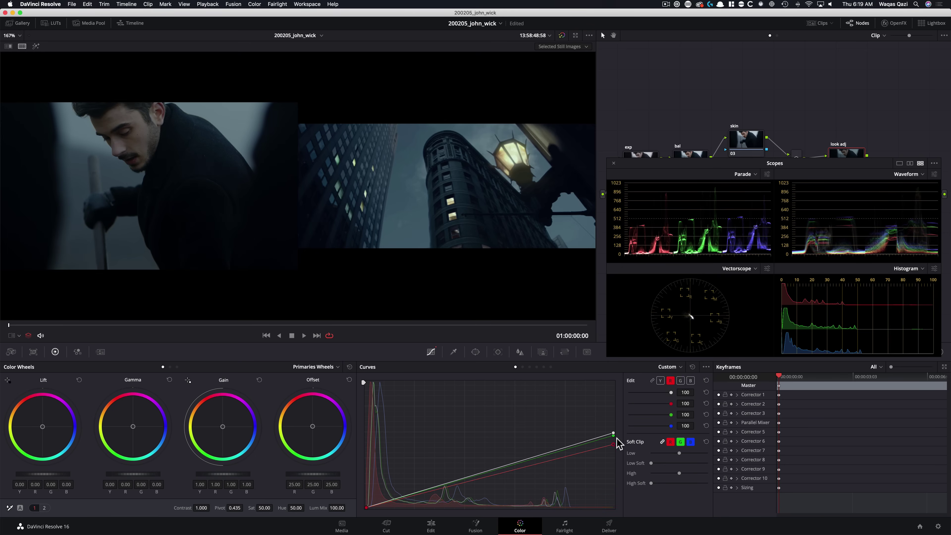
{"action": "mouse_move", "coordinate": [613, 445]}
{"action": "left_mouse_down"}
{"action": "mouse_move", "coordinate": [616, 456]}
{"action": "mouse_move", "coordinate": [616, 446]}
{"action": "left_mouse_up"}
{"action": "left_click_drag", "start_coordinate": [616, 447], "coordinate": [616, 446]}
On the skin node, rotate the red hue at input hue 256 by 9.78 with the Hue vs Hue curve.
{"action": "left_click_drag", "start_coordinate": [742, 164], "coordinate": [747, 342]}
{"action": "left_click", "coordinate": [745, 144]}
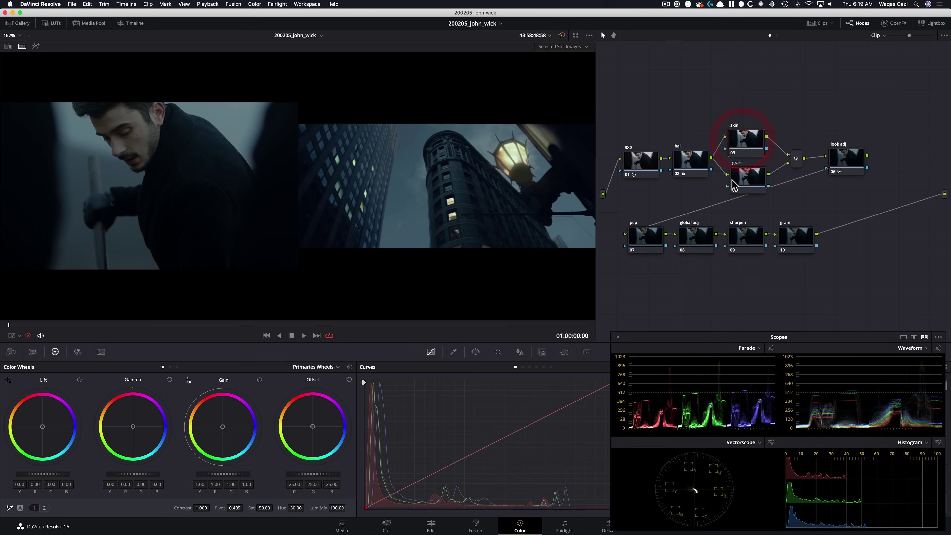
{"action": "left_click_drag", "start_coordinate": [673, 345], "coordinate": [655, 170]}
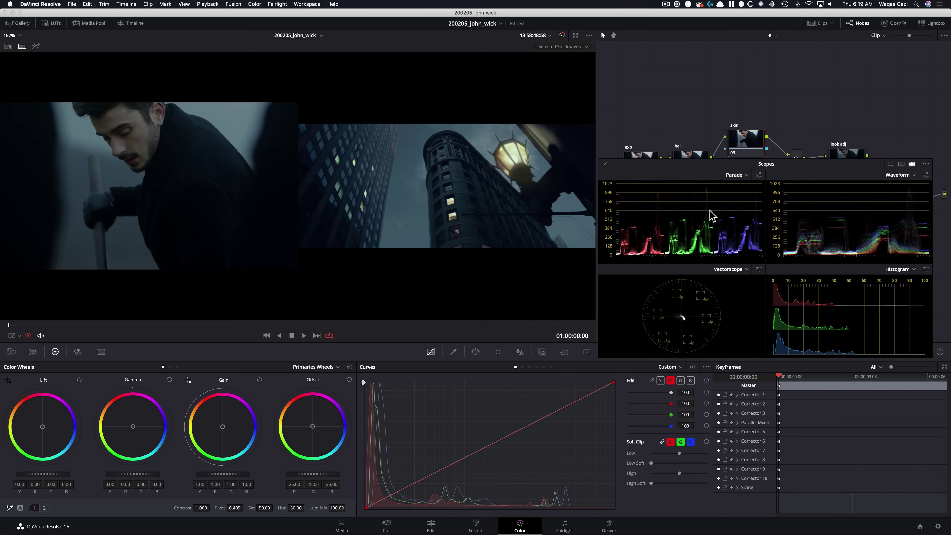
{"action": "left_click_drag", "start_coordinate": [721, 174], "coordinate": [729, 337]}
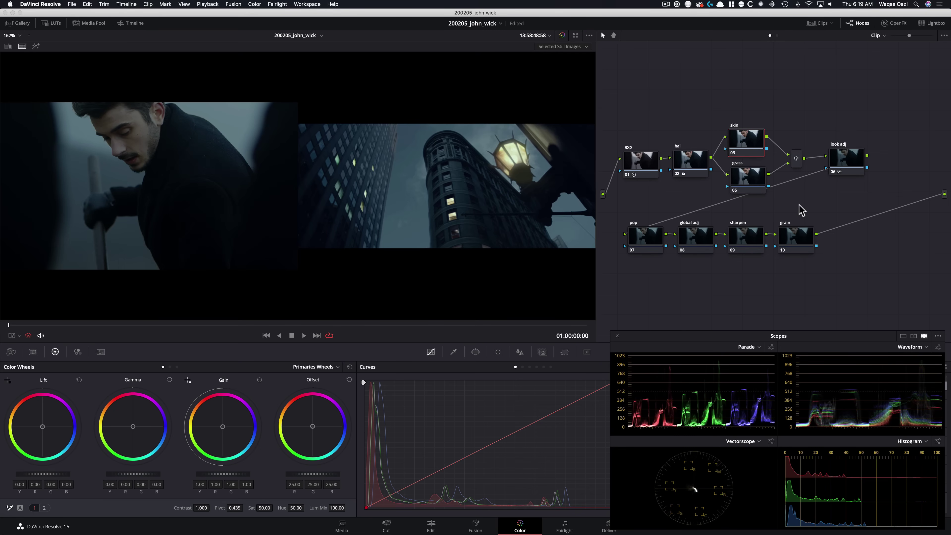
{"action": "left_click_drag", "start_coordinate": [711, 340], "coordinate": [706, 170]}
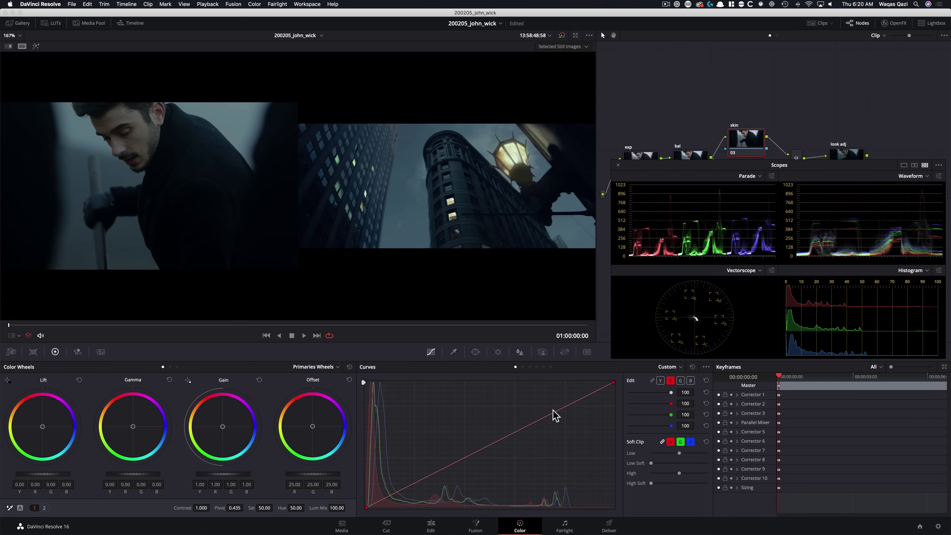
{"action": "left_click", "coordinate": [522, 367]}
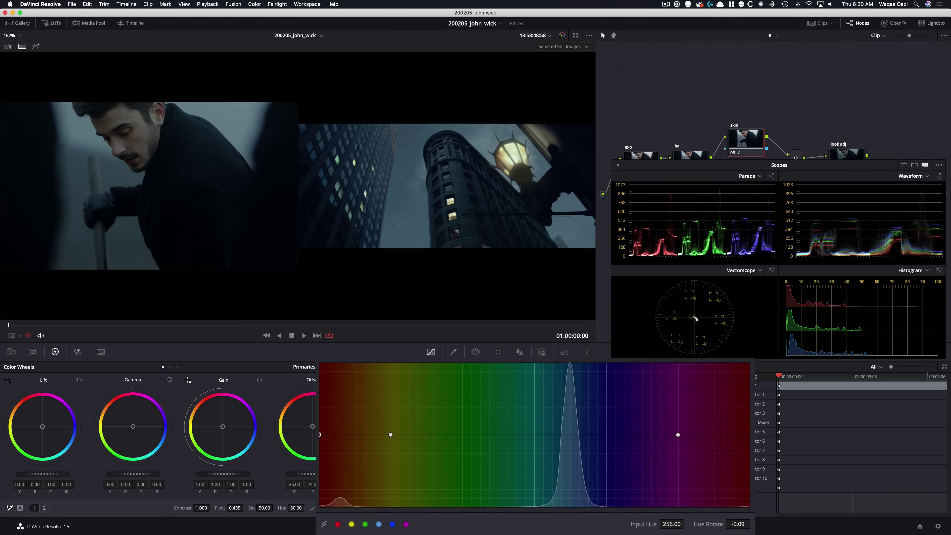
{"action": "left_click_drag", "start_coordinate": [696, 508], "coordinate": [698, 508]}
{"action": "key", "text": "super+d"}
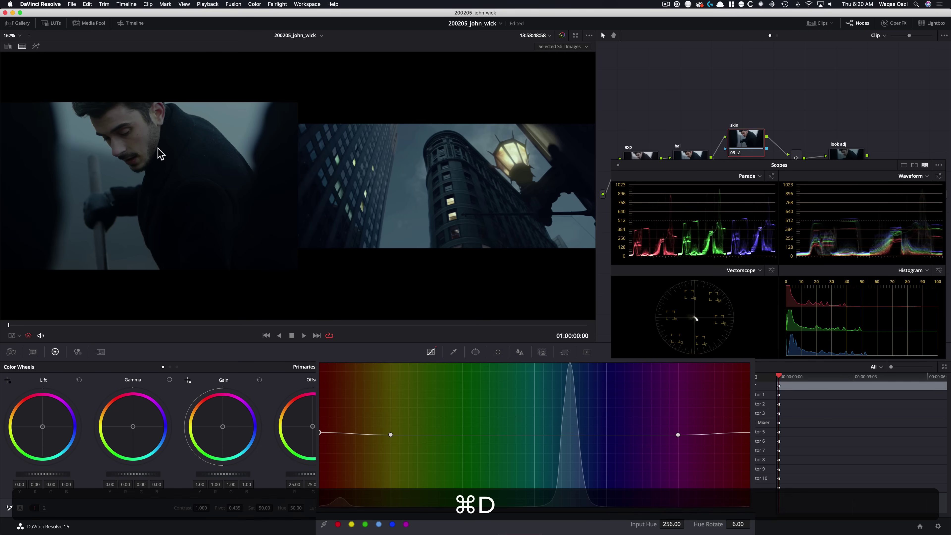
{"action": "key", "text": "super+equal"}
{"action": "key", "text": "super+d"}
{"action": "key", "text": "super+d"}
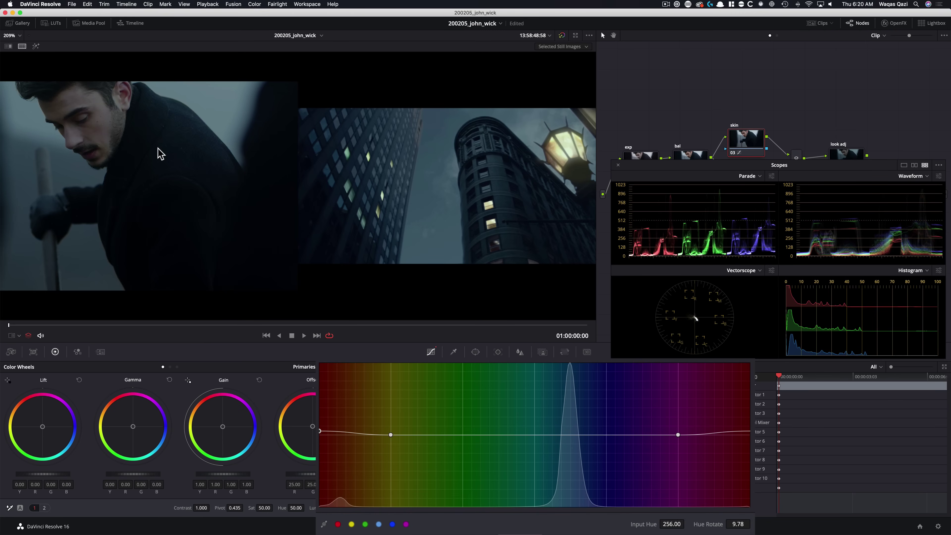
Raise the skin node's red saturation at input hue 256 to 1.05 with the Hue vs Sat curve, comparing the node off and on.
{"action": "key", "text": "super+d"}
{"action": "key", "text": "super+d"}
{"action": "key", "text": "super+d"}
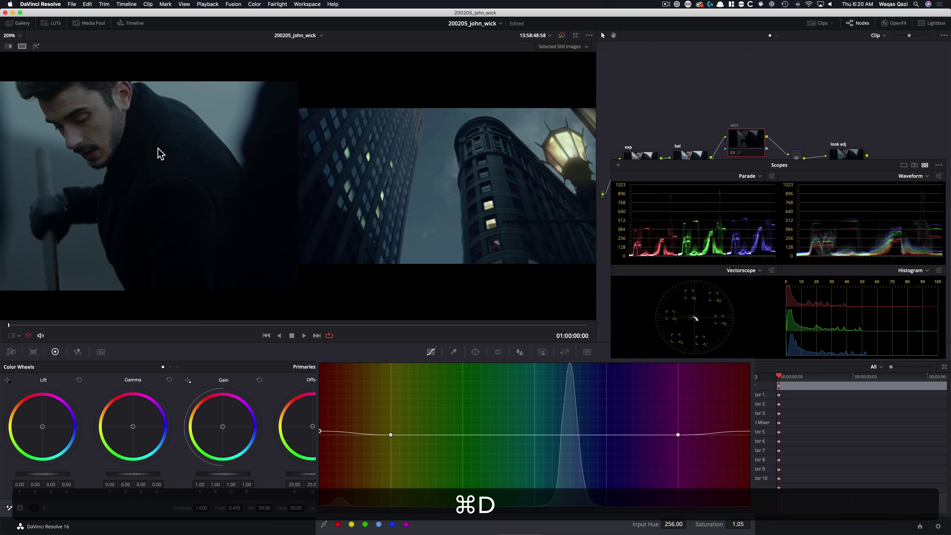
{"action": "key", "text": "super+d"}
{"action": "key", "text": "super+d"}
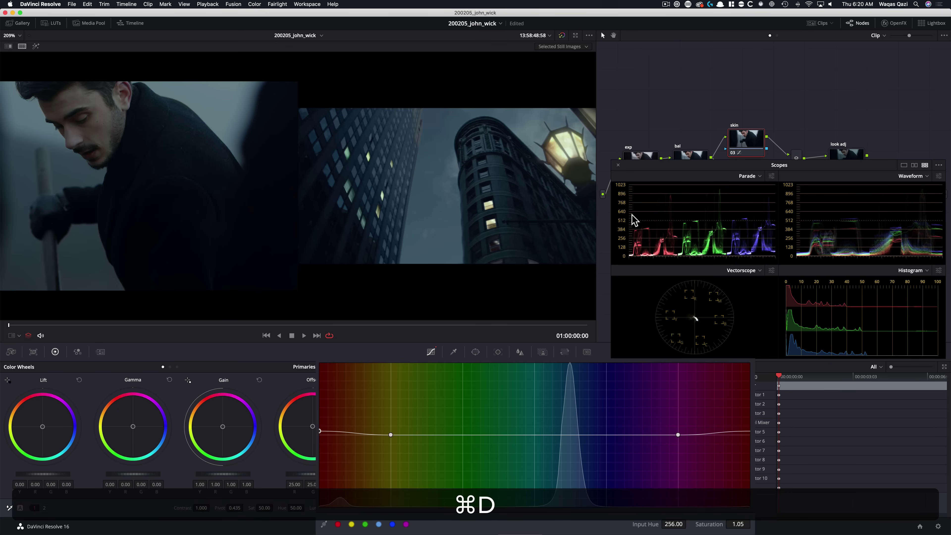
{"action": "key", "text": "super+d"}
{"action": "key", "text": "super+d"}
{"action": "key", "text": "super+d"}
{"action": "key", "text": "super+d"}
Move the scopes off the node tree and compare the skin node off and on at several points of the clip.
{"action": "left_click_drag", "start_coordinate": [685, 173], "coordinate": [686, 337]}
{"action": "key", "text": "super+d"}
{"action": "key", "text": "super+d"}
{"action": "left_click", "coordinate": [146, 323]}
{"action": "left_click_drag", "start_coordinate": [146, 323], "coordinate": [344, 324]}
{"action": "key", "text": "super+d"}
{"action": "key", "text": "super+d"}
{"action": "left_click_drag", "start_coordinate": [307, 324], "coordinate": [43, 324]}
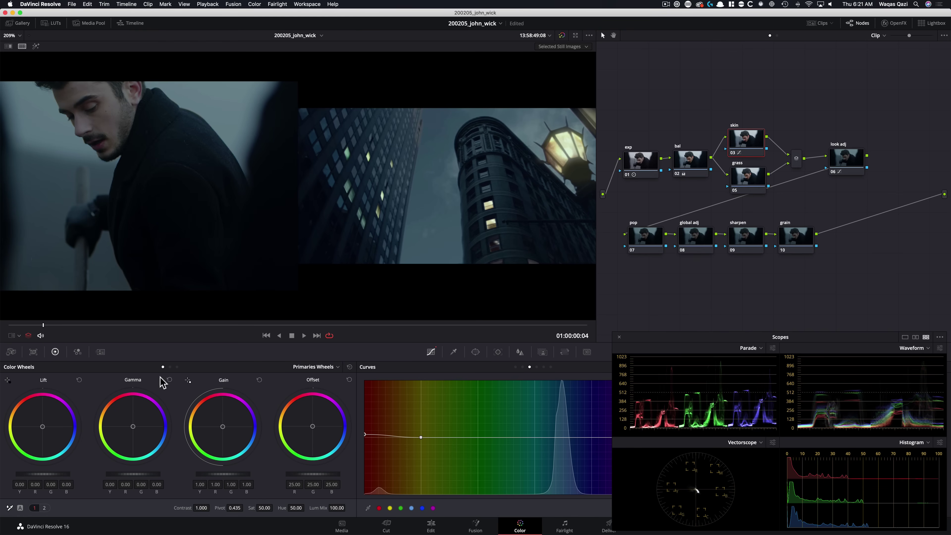
Warm the skin node's midtones with the log wheels to red 0.11, green -0.01 and blue -0.22, checking the node off and on.
{"action": "left_click", "coordinate": [177, 367]}
{"action": "mouse_move", "coordinate": [170, 391]}
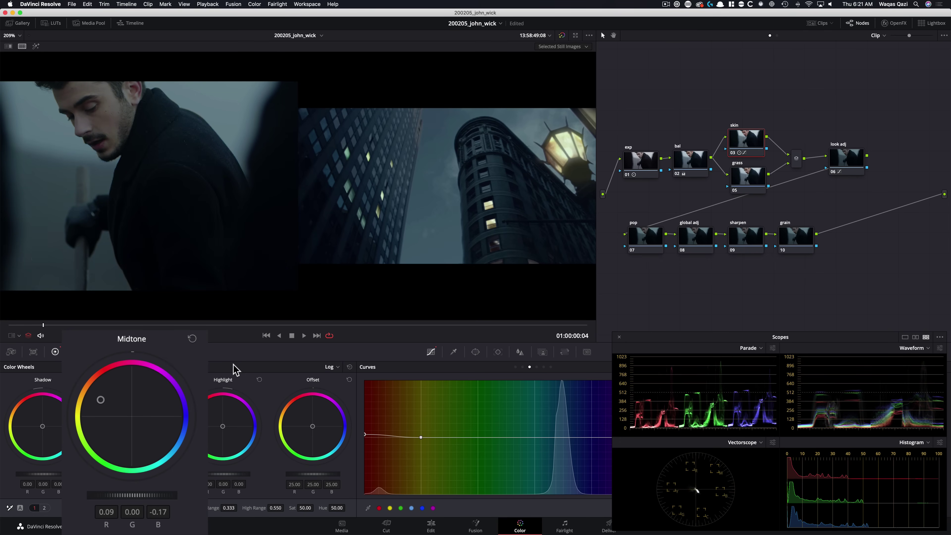
{"action": "key", "text": "super+d"}
{"action": "key", "text": "super+d"}
{"action": "key", "text": "super+d"}
{"action": "key", "text": "super+d"}
{"action": "key", "text": "super+d"}
{"action": "key", "text": "super+d"}
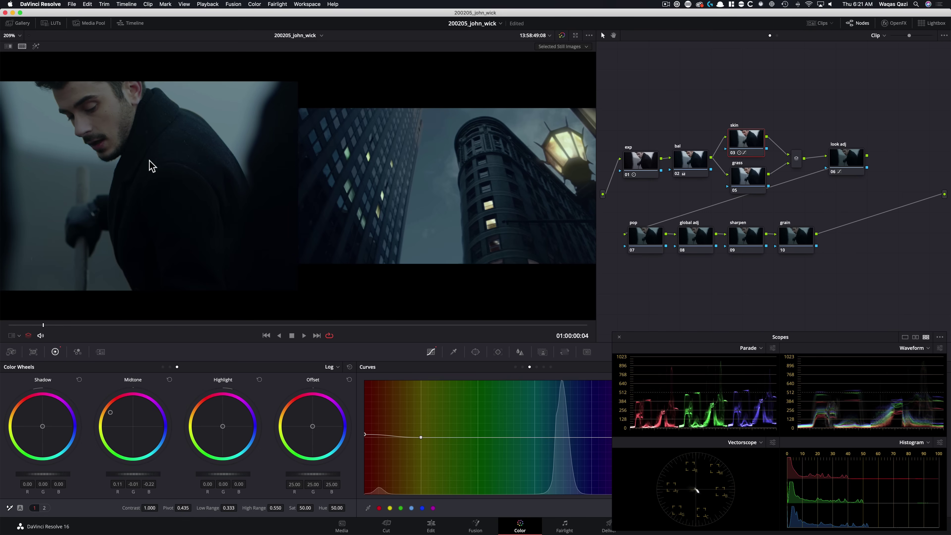
Compare the skin node off and on to judge the warmed midtones on the face, hand and coat.
{"action": "key", "text": "super+d"}
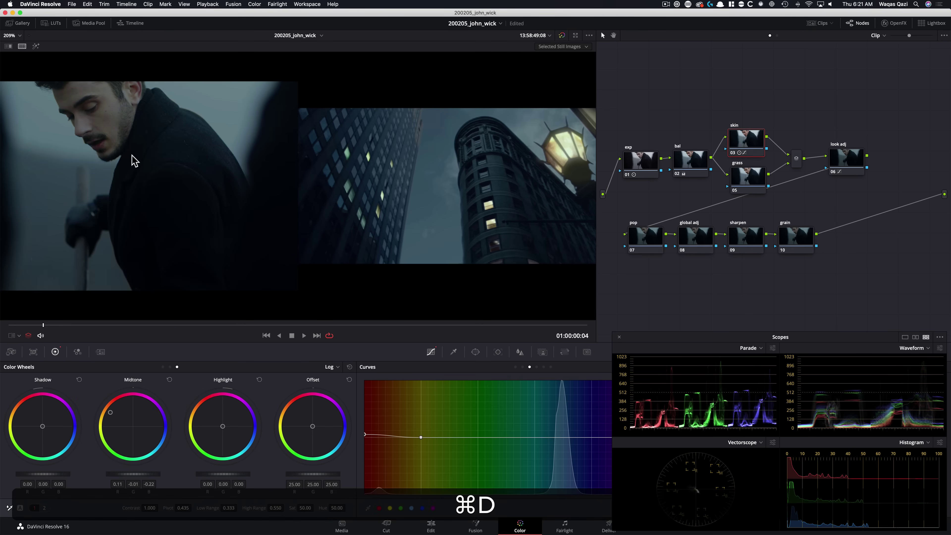
{"action": "key", "text": "super+d"}
{"action": "key", "text": "super+d"}
{"action": "key", "text": "super+d"}
{"action": "key", "text": "super+d"}
{"action": "key", "text": "super+d"}
{"action": "key", "text": "super+d"}
{"action": "key", "text": "super+d"}
{"action": "key", "text": "super+d"}
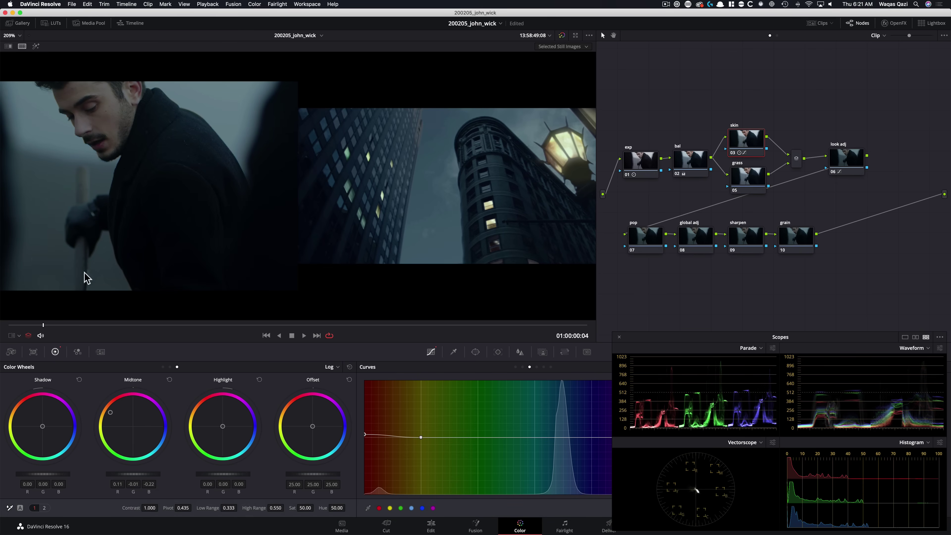
{"action": "key", "text": "super+d"}
{"action": "key", "text": "super+d"}
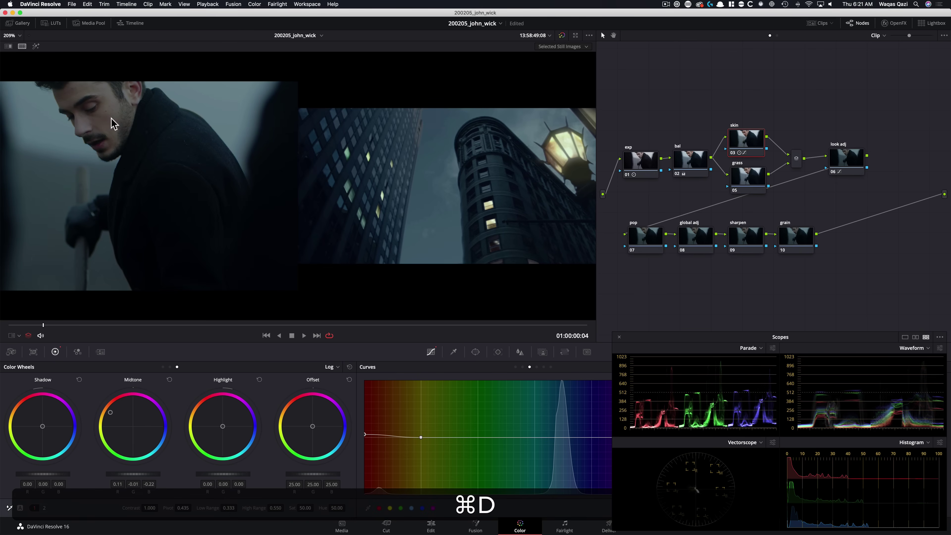
Set the skin node's log low range to 0.469 and compare the node off and on.
{"action": "key", "text": "super+d"}
{"action": "key", "text": "super+d"}
{"action": "key", "text": "super+d"}
{"action": "key", "text": "super+d"}
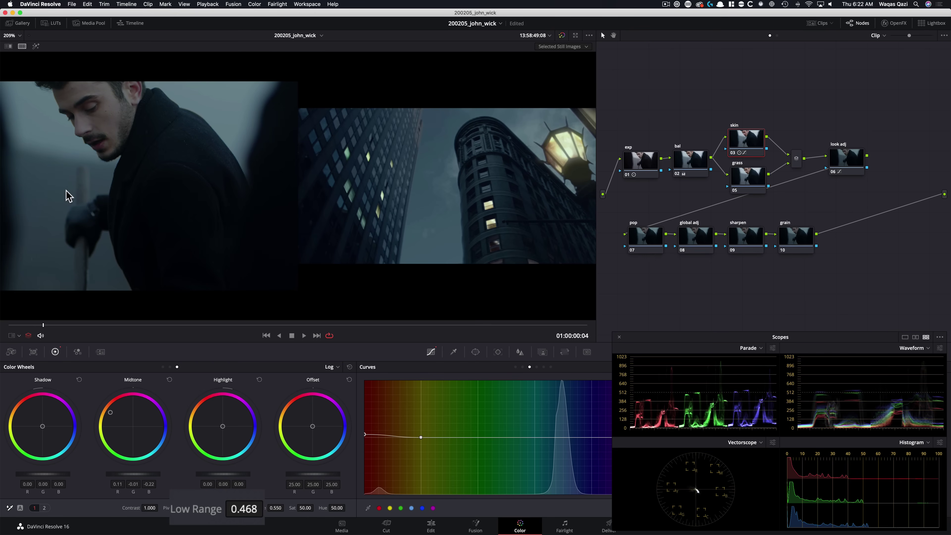
{"action": "key", "text": "super+d"}
{"action": "key", "text": "super+d"}
{"action": "key", "text": "super+d"}
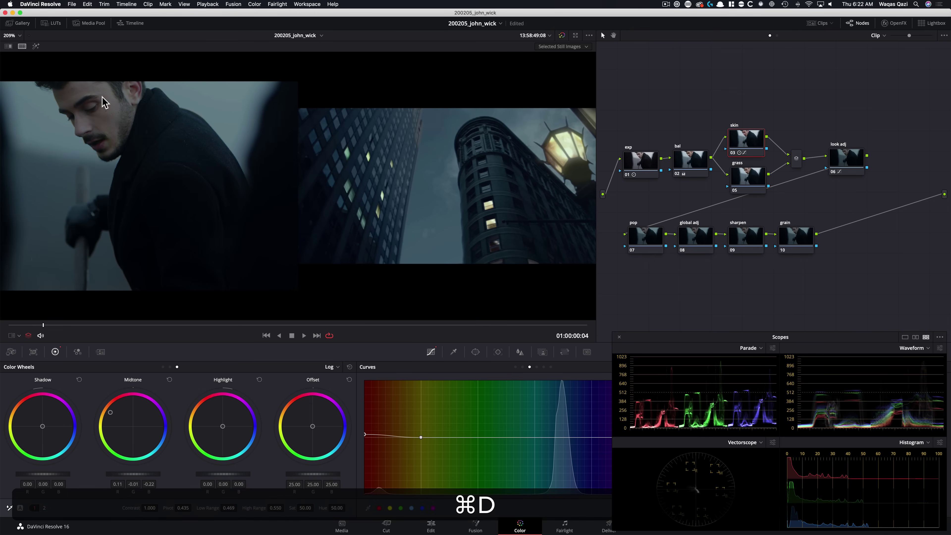
Examine the skin correction by toggling the node at the current frame and again at 01:00:00:02.
{"action": "key", "text": "super+d"}
{"action": "key", "text": "super+d"}
{"action": "key", "text": "super+d"}
{"action": "key", "text": "super+d"}
{"action": "key", "text": "super+d"}
{"action": "key", "text": "super+d"}
{"action": "key", "text": "super+d"}
{"action": "key", "text": "super+d"}
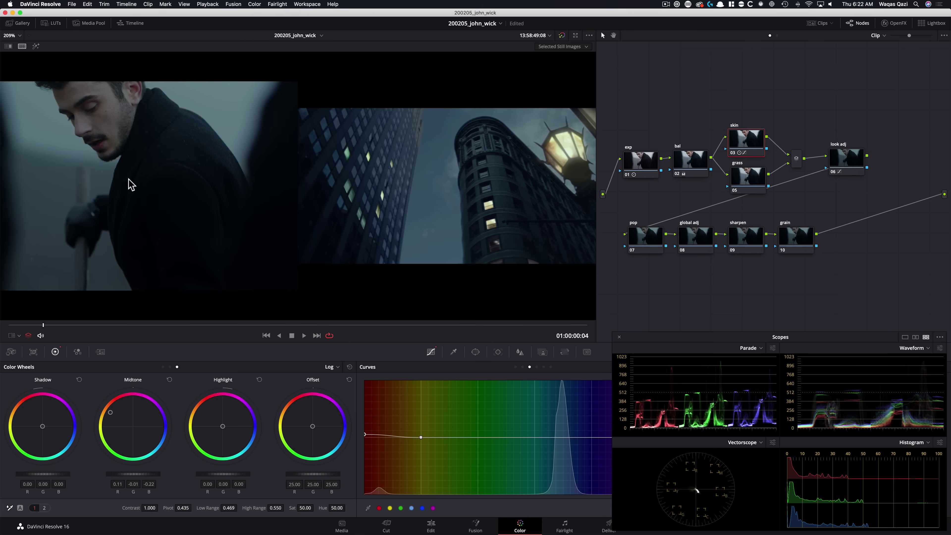
{"action": "key", "text": "super+d"}
{"action": "key", "text": "super+d"}
{"action": "key", "text": "super+d"}
{"action": "key", "text": "super+d"}
{"action": "key", "text": "super+d"}
{"action": "key", "text": "super+d"}
{"action": "key", "text": "super+d"}
{"action": "mouse_move", "coordinate": [42, 325]}
{"action": "left_mouse_down"}
{"action": "mouse_move", "coordinate": [590, 318]}
{"action": "mouse_move", "coordinate": [28, 331]}
{"action": "left_mouse_up"}
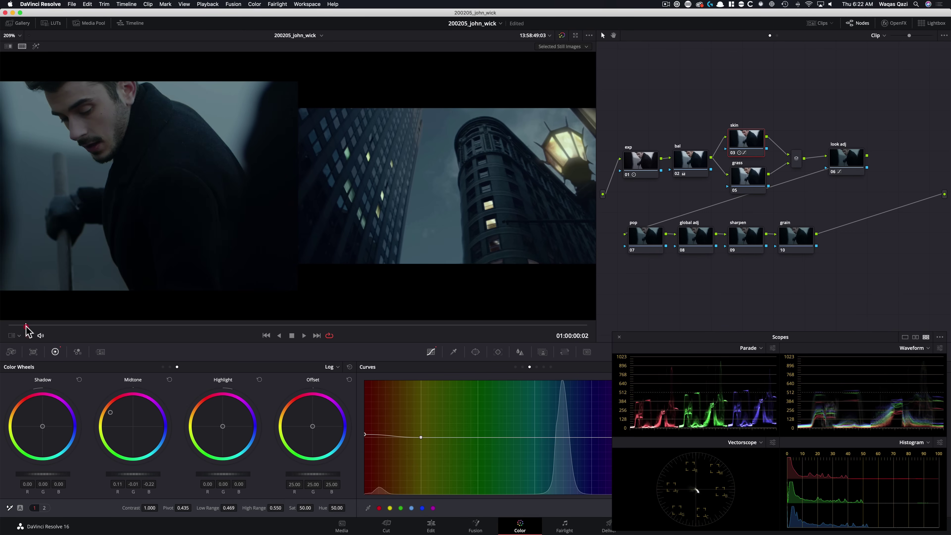
{"action": "key", "text": "super+d"}
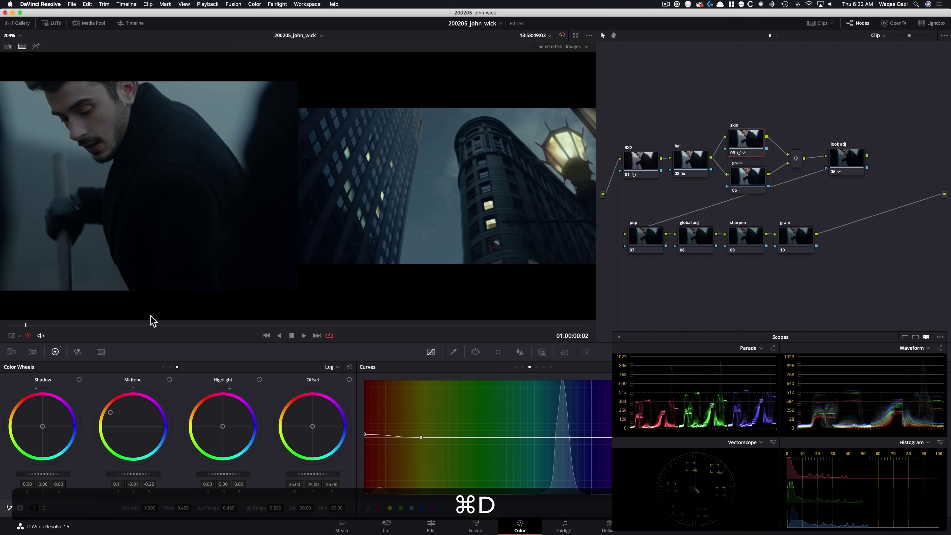
{"action": "key", "text": "super+d"}
{"action": "key", "text": "super+d"}
{"action": "key", "text": "super+d"}
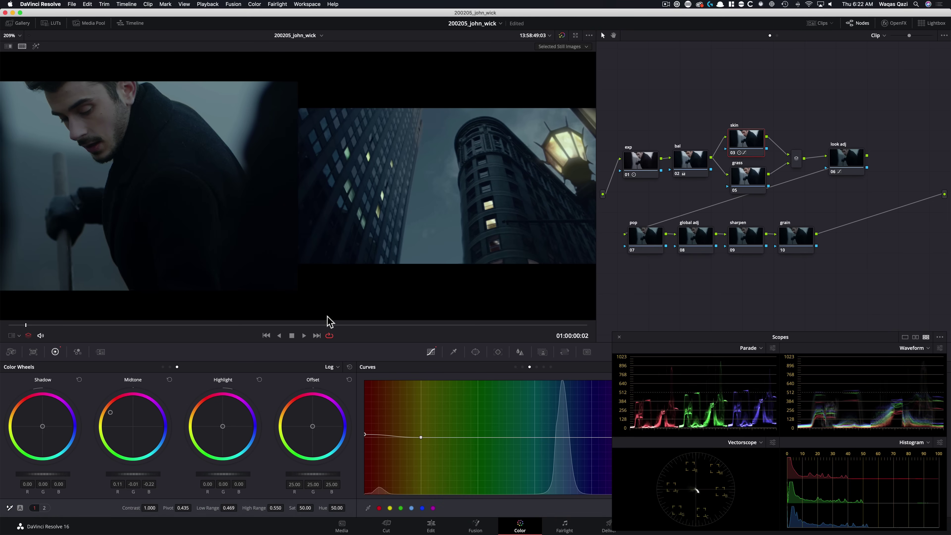
On the grass node, raise the yellow Hue vs Hue point at frame 01:00:02:18 to shift the green grass toward a warmer brown.
{"action": "left_click", "coordinate": [753, 184]}
{"action": "left_click_drag", "start_coordinate": [112, 324], "coordinate": [581, 334]}
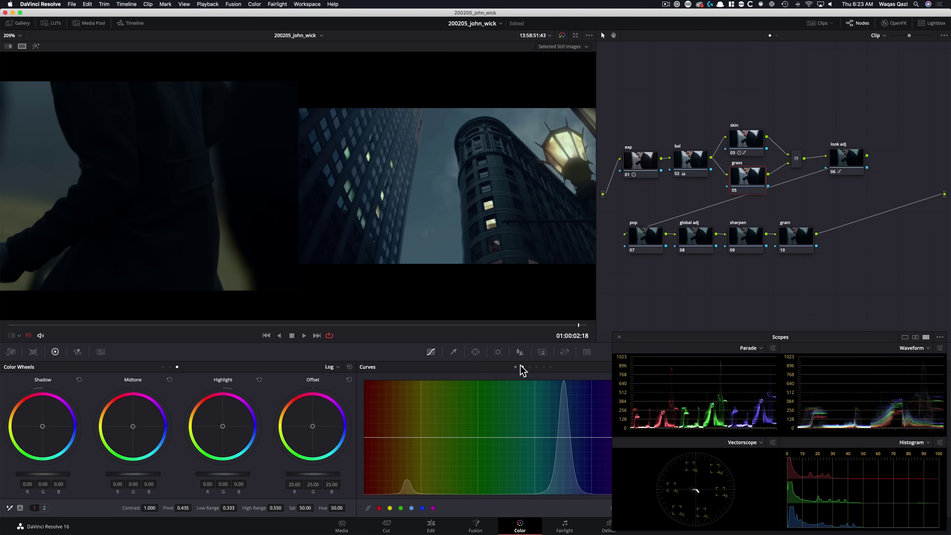
{"action": "left_click", "coordinate": [226, 276]}
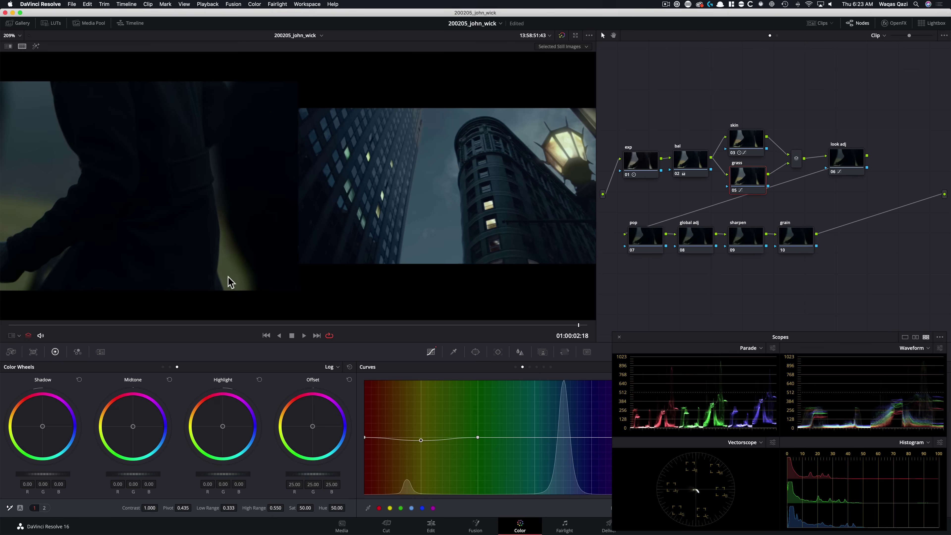
{"action": "left_click_drag", "start_coordinate": [234, 280], "coordinate": [239, 276]}
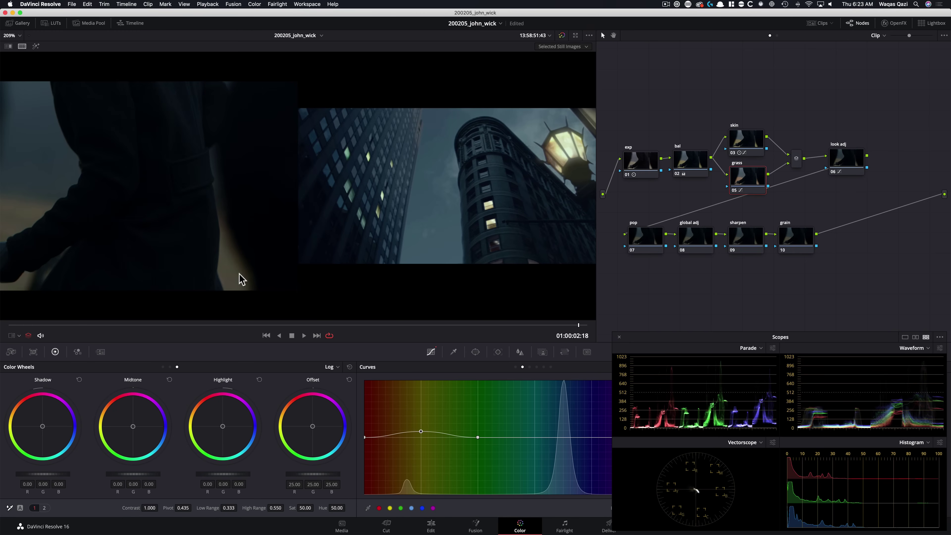
Go to frame 01:00:02:03 and compare the grass node off and on to judge the hue shift.
{"action": "left_click_drag", "start_coordinate": [560, 325], "coordinate": [448, 326]}
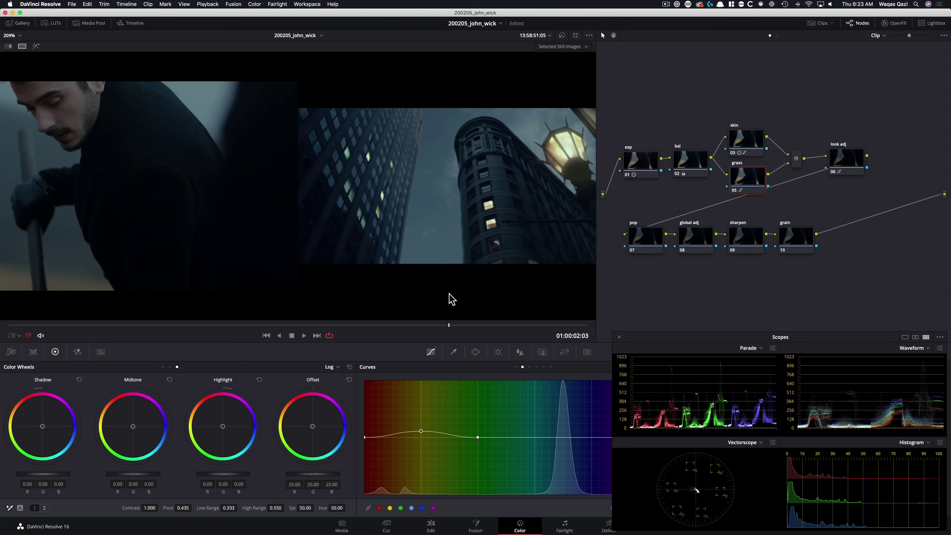
{"action": "key", "text": "super+d"}
{"action": "key", "text": "super+d"}
{"action": "key", "text": "super+d"}
{"action": "key", "text": "super+d"}
{"action": "key", "text": "super+d"}
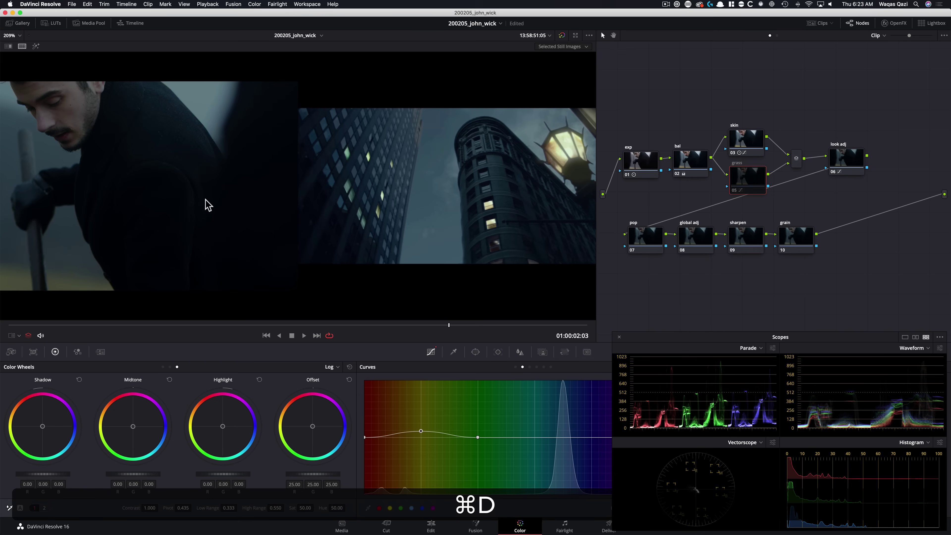
{"action": "key", "text": "super+d"}
{"action": "key", "text": "super+d"}
{"action": "key", "text": "super+d"}
{"action": "key", "text": "super+d"}
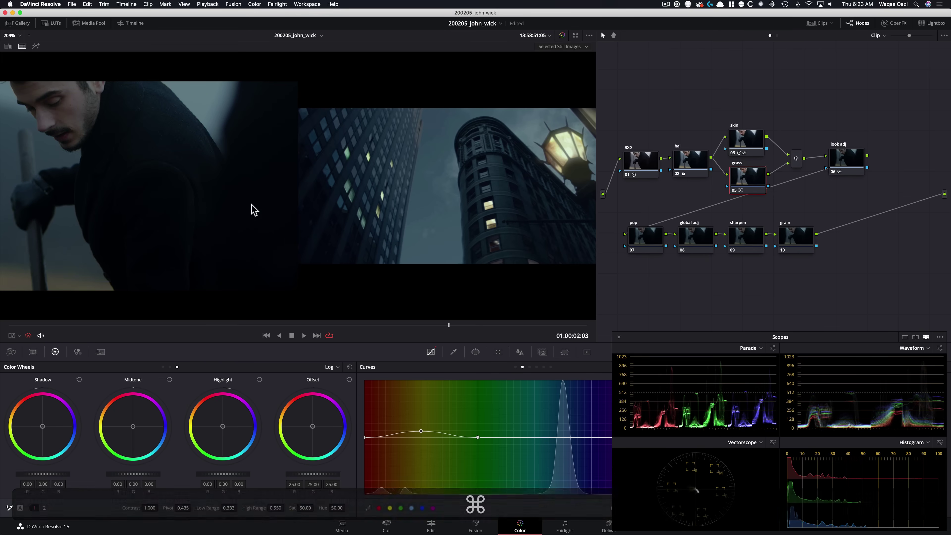
Nudge the grass node's yellow hue point slightly higher and check the clip at 01:00:02:09 and 01:00:02:14.
{"action": "key", "text": "super+d"}
{"action": "key", "text": "super+d"}
{"action": "left_click_drag", "start_coordinate": [450, 325], "coordinate": [502, 336]}
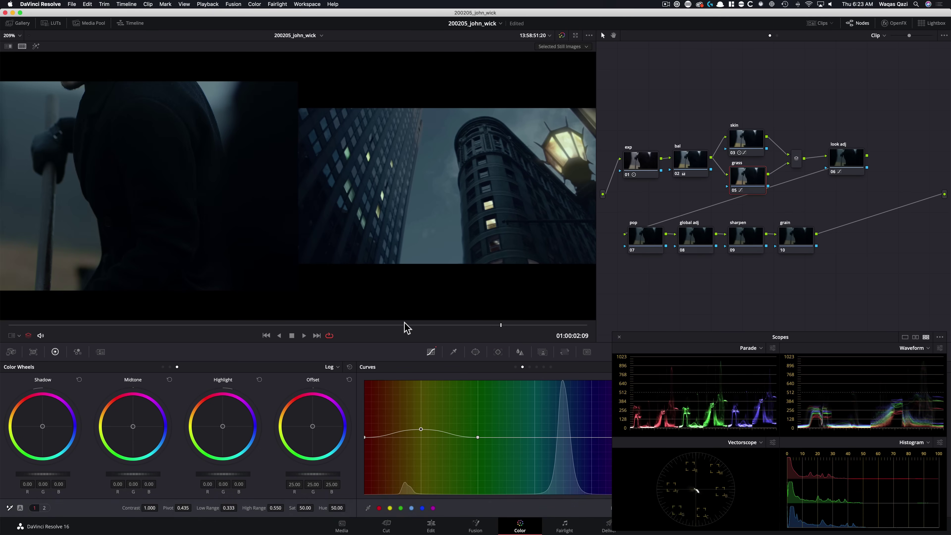
{"action": "left_click", "coordinate": [545, 324]}
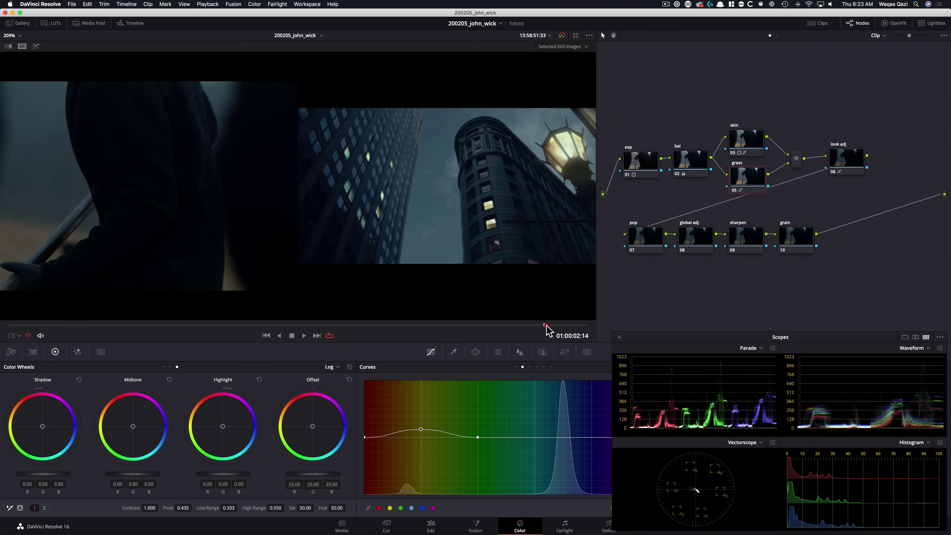
Go to frame 01:00:02:16 and compare the grass node off and on.
{"action": "left_click_drag", "start_coordinate": [546, 325], "coordinate": [559, 332]}
{"action": "key", "text": "super+d"}
{"action": "key", "text": "super+d"}
{"action": "key", "text": "super+d"}
{"action": "key", "text": "super+d"}
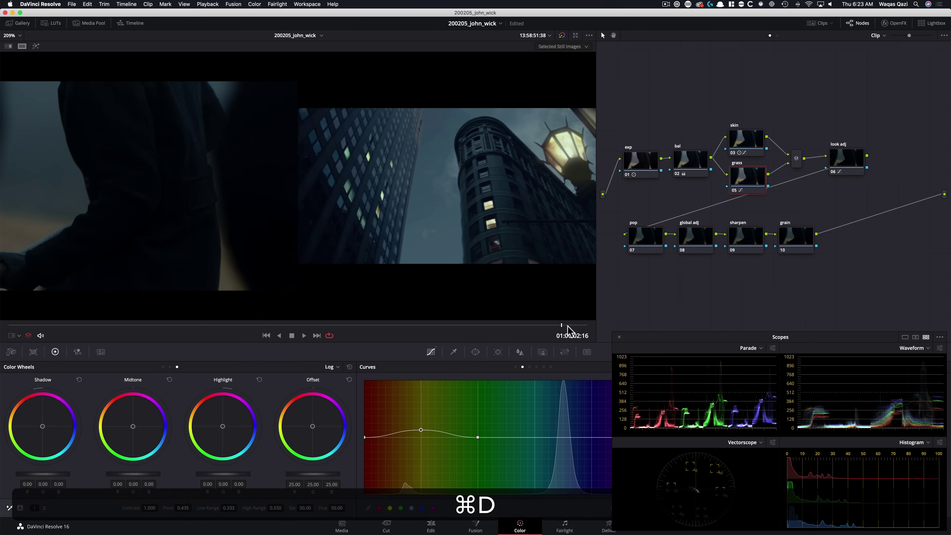
{"action": "key", "text": "super+d"}
{"action": "key", "text": "super+d"}
On the global adj node, lower Highlights to -40.00 while viewing frame 01:00:00:00.
{"action": "left_click_drag", "start_coordinate": [558, 326], "coordinate": [409, 328]}
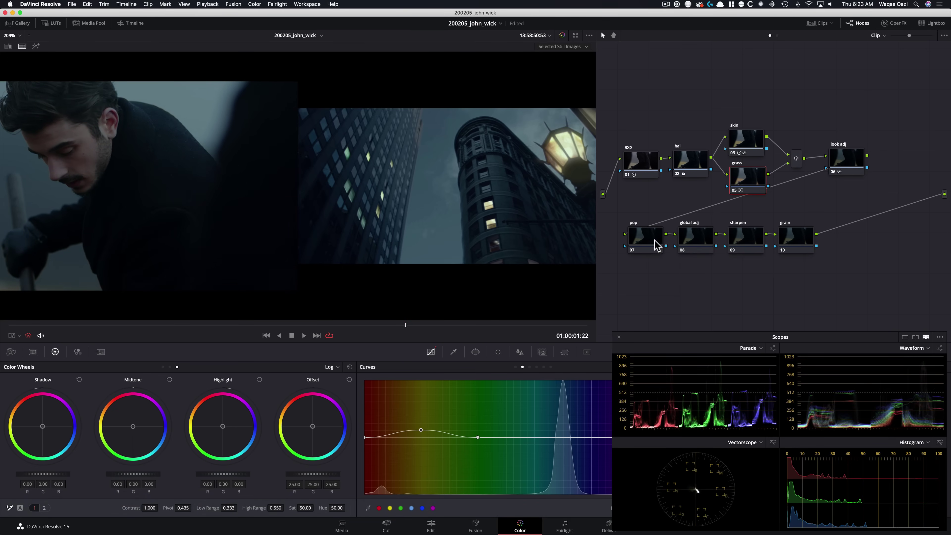
{"action": "left_click", "coordinate": [688, 242]}
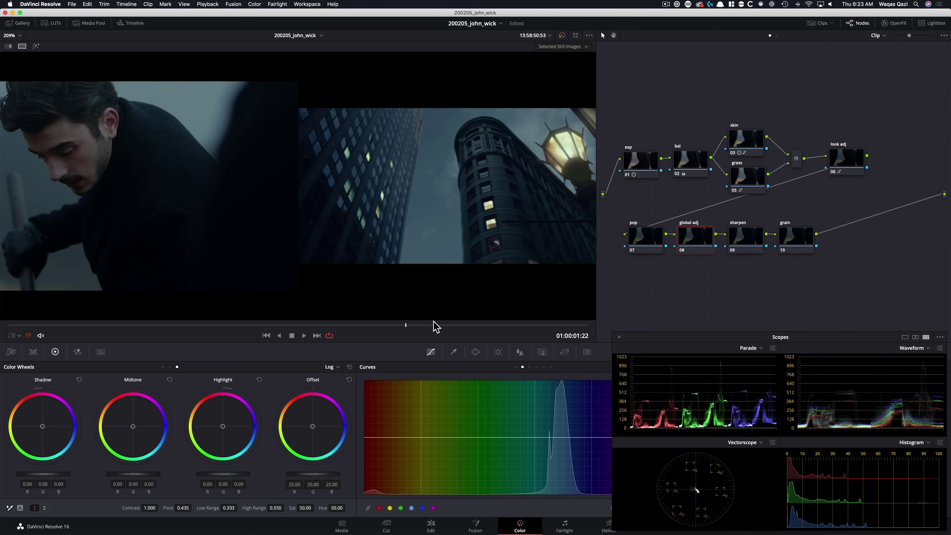
{"action": "left_click_drag", "start_coordinate": [436, 325], "coordinate": [5, 322]}
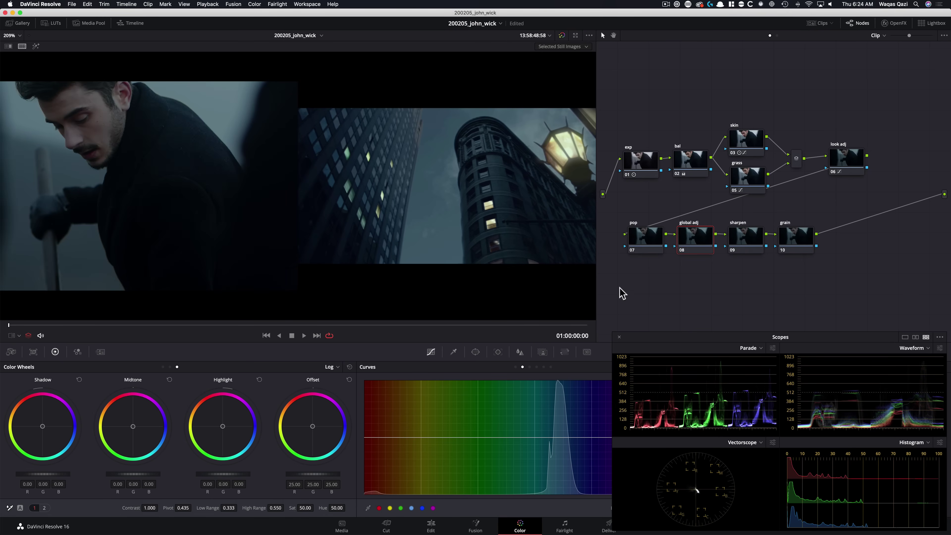
{"action": "left_click_drag", "start_coordinate": [714, 342], "coordinate": [694, 183]}
{"action": "left_click", "coordinate": [44, 508]}
{"action": "left_click", "coordinate": [345, 508]}
{"action": "left_click_drag", "start_coordinate": [344, 508], "coordinate": [273, 511]}
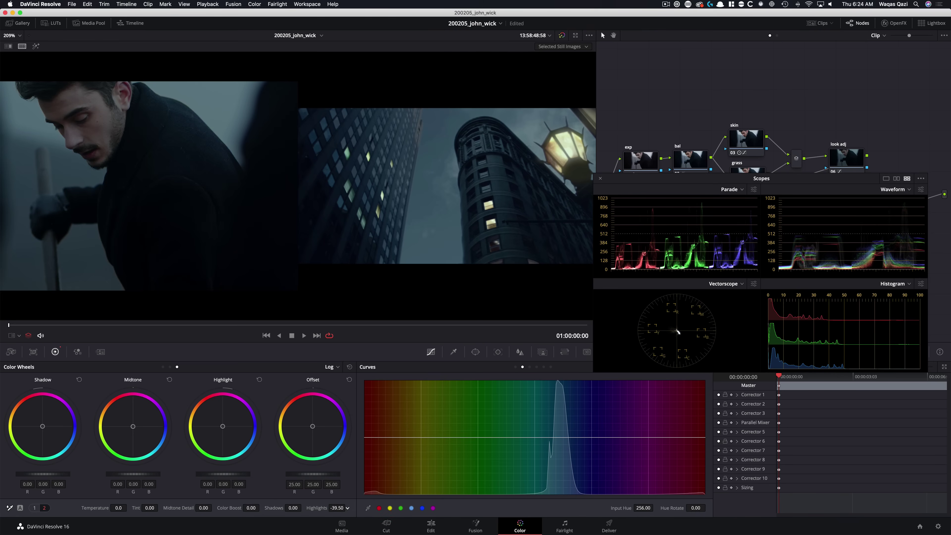
Compare the global adj node off and on to judge the lowered highlights, moving the scopes clear of the node graph.
{"action": "key", "text": "super+d"}
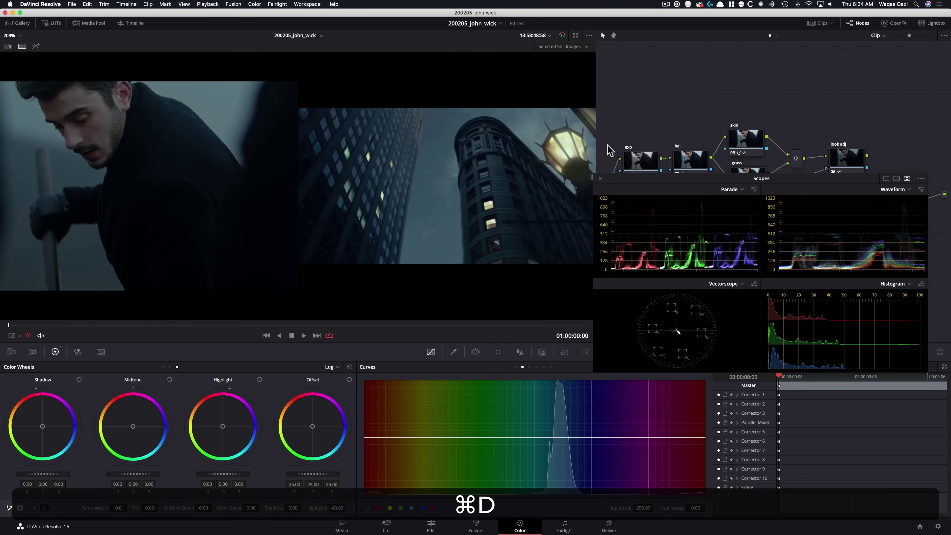
{"action": "left_click_drag", "start_coordinate": [684, 179], "coordinate": [715, 342]}
{"action": "key", "text": "super+d"}
{"action": "key", "text": "super+d"}
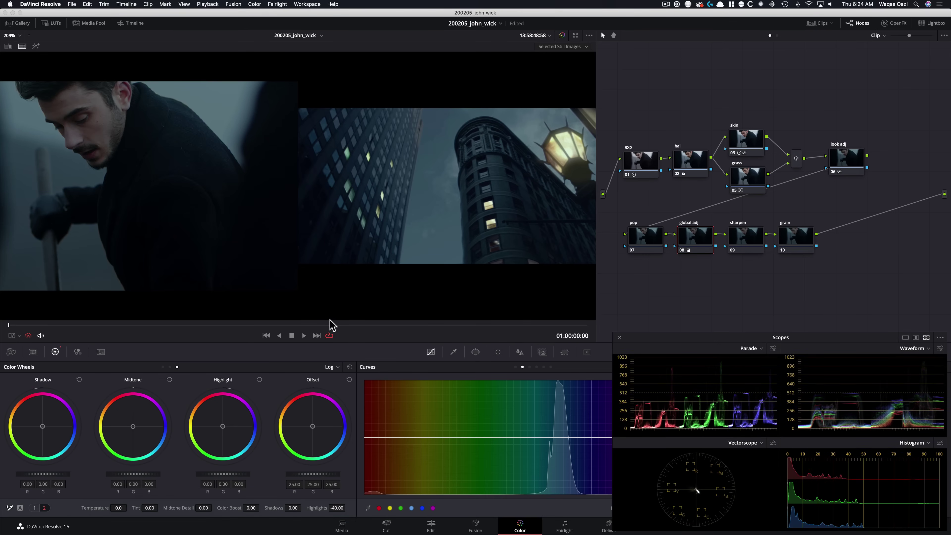
Push the global adj node's Log midtones toward blue, with green -0.02 and blue 0.02, and compare the node off and on.
{"action": "key", "text": "super+d"}
{"action": "key", "text": "super+d"}
{"action": "key", "text": "super+d"}
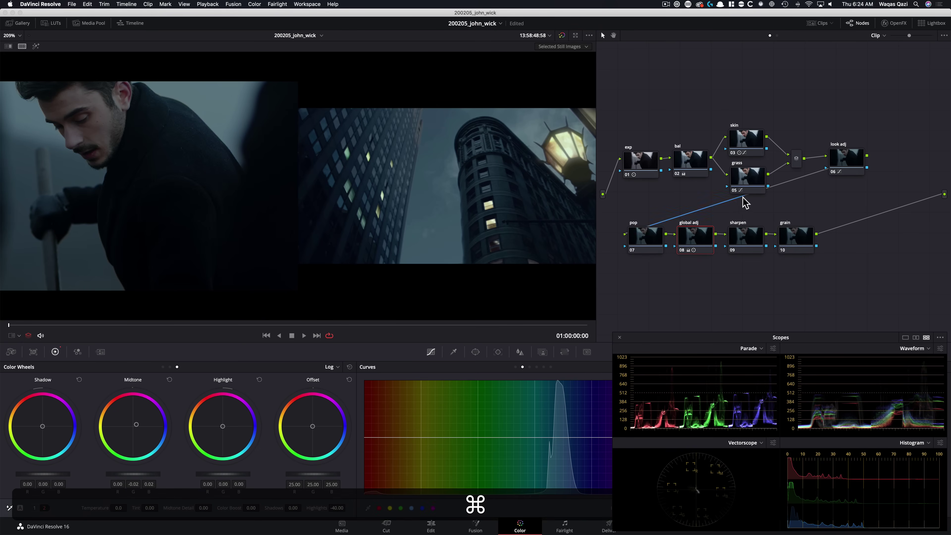
{"action": "key", "text": "super+d"}
{"action": "key", "text": "super+d"}
{"action": "key", "text": "super+d"}
{"action": "key", "text": "super+d"}
{"action": "key", "text": "super+d"}
{"action": "key", "text": "super+d"}
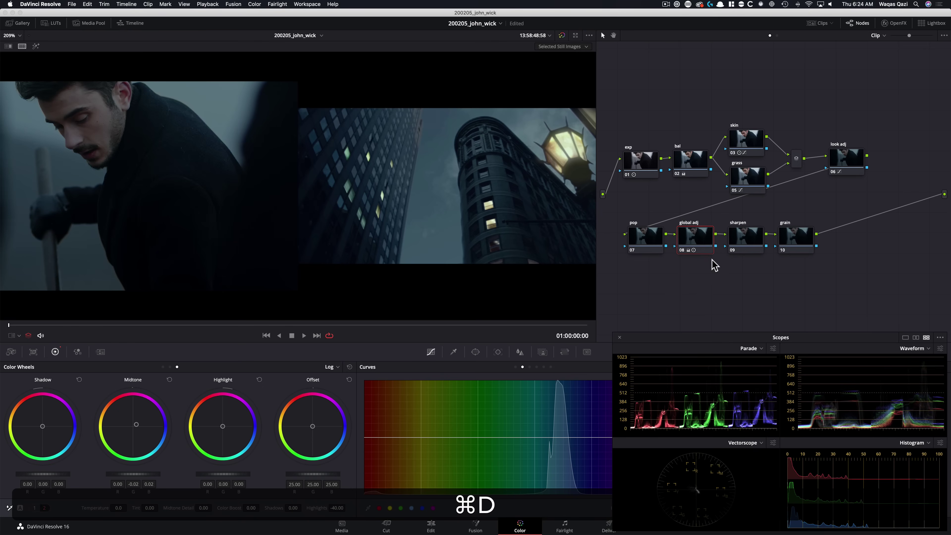
{"action": "key", "text": "super+d"}
{"action": "key", "text": "super+d"}
{"action": "key", "text": "super+d"}
{"action": "key", "text": "super+d"}
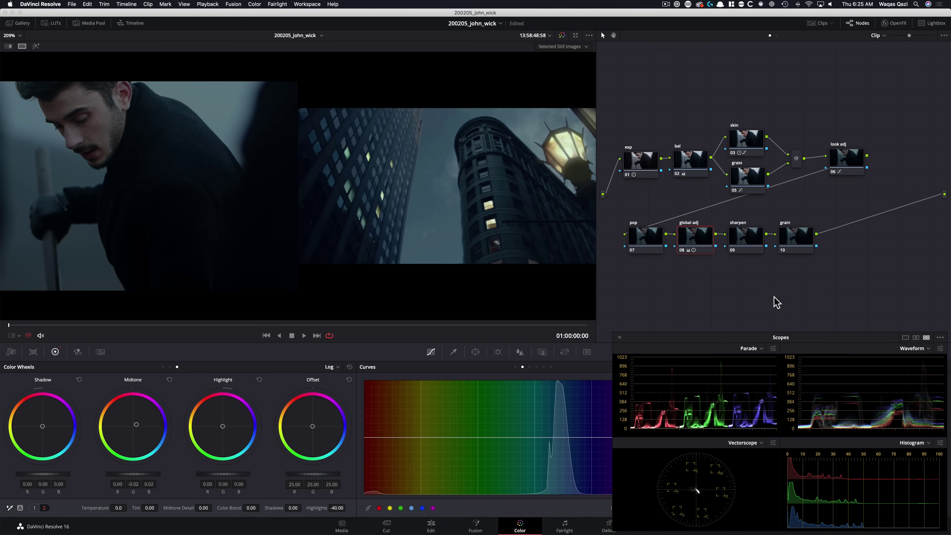
{"action": "key", "text": "super+d"}
{"action": "key", "text": "super+d"}
On the pop node, link the channels of the custom curve and add the default anchors.
{"action": "left_click", "coordinate": [649, 242]}
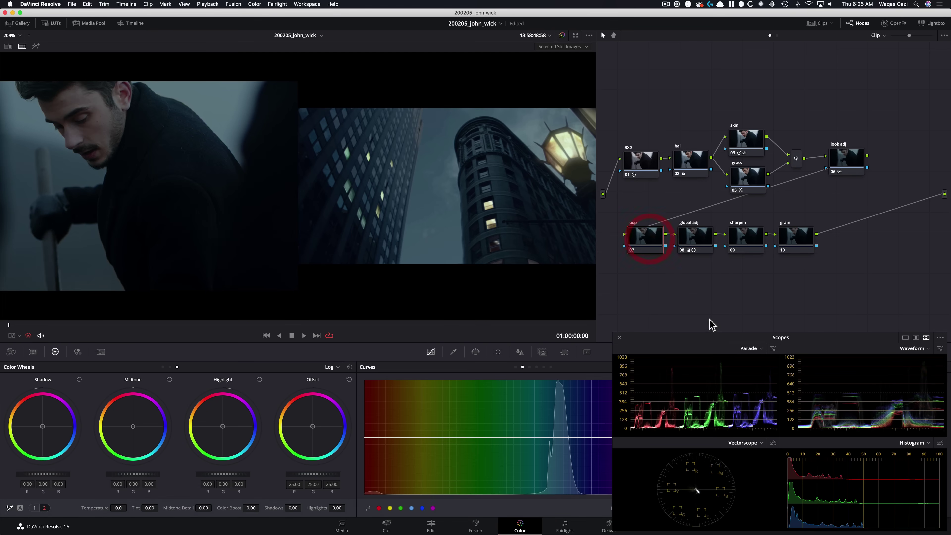
{"action": "left_click_drag", "start_coordinate": [706, 339], "coordinate": [706, 172]}
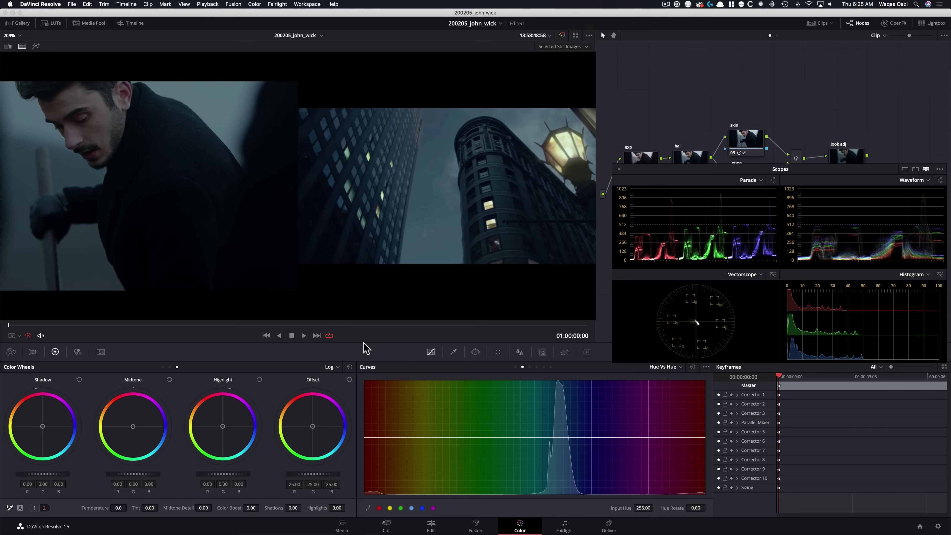
{"action": "key", "text": "space"}
{"action": "left_click_drag", "start_coordinate": [320, 328], "coordinate": [285, 334]}
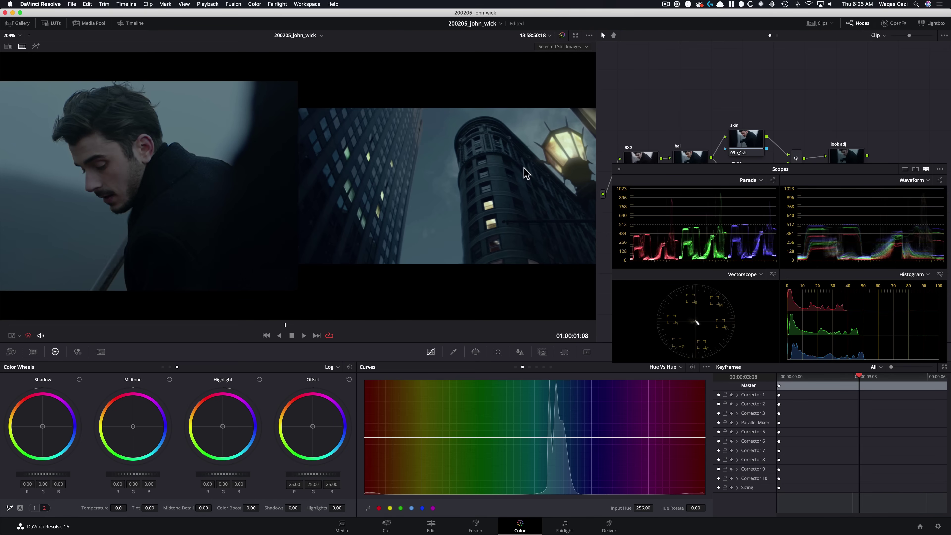
{"action": "left_click", "coordinate": [515, 366]}
{"action": "left_click_drag", "start_coordinate": [691, 169], "coordinate": [676, 114]}
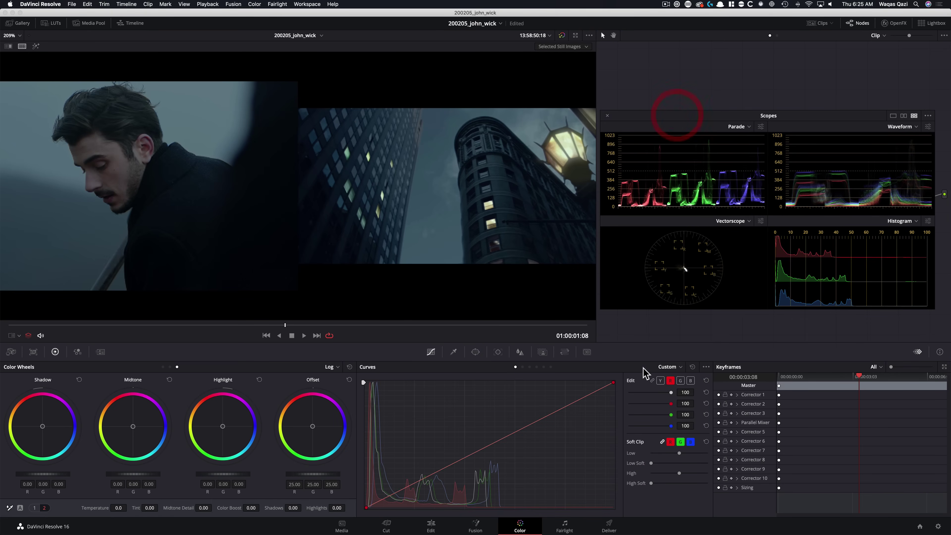
{"action": "left_click", "coordinate": [652, 381]}
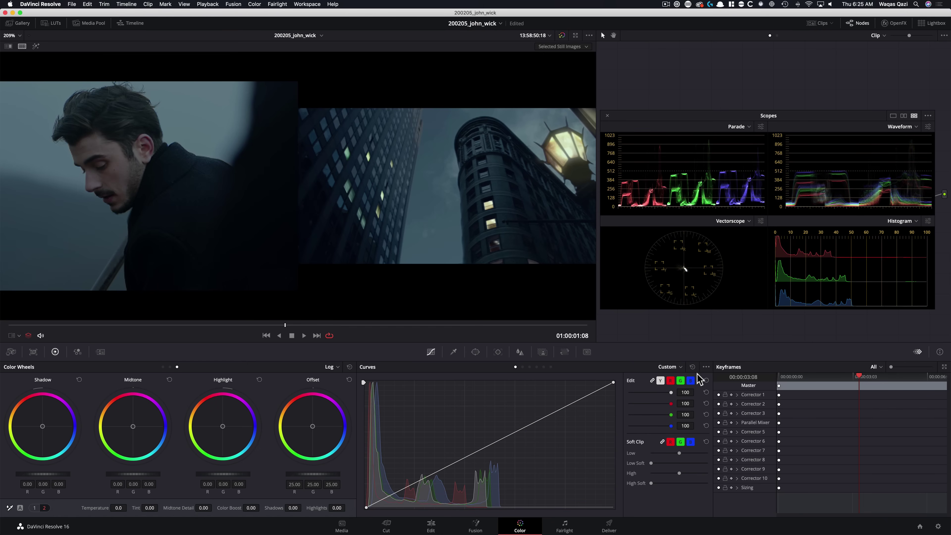
{"action": "left_click", "coordinate": [706, 367]}
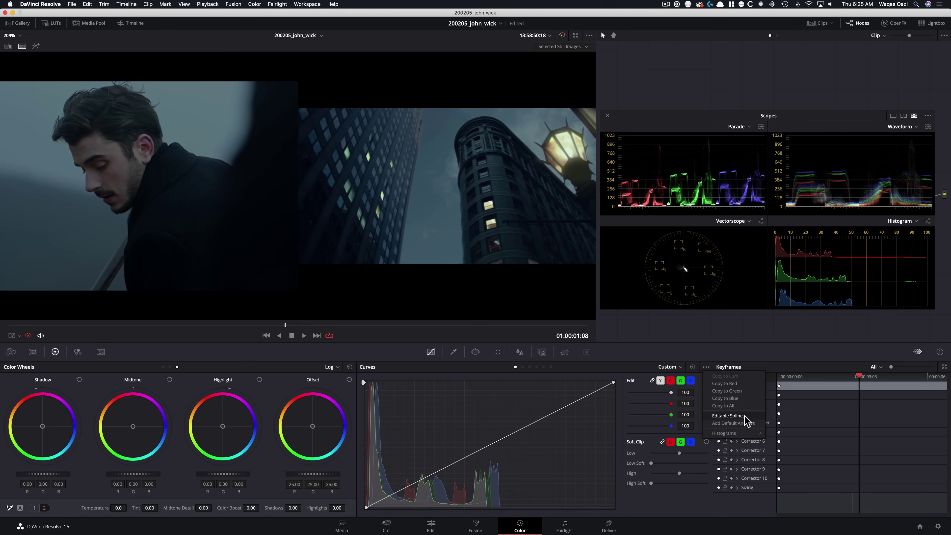
{"action": "left_click", "coordinate": [748, 423]}
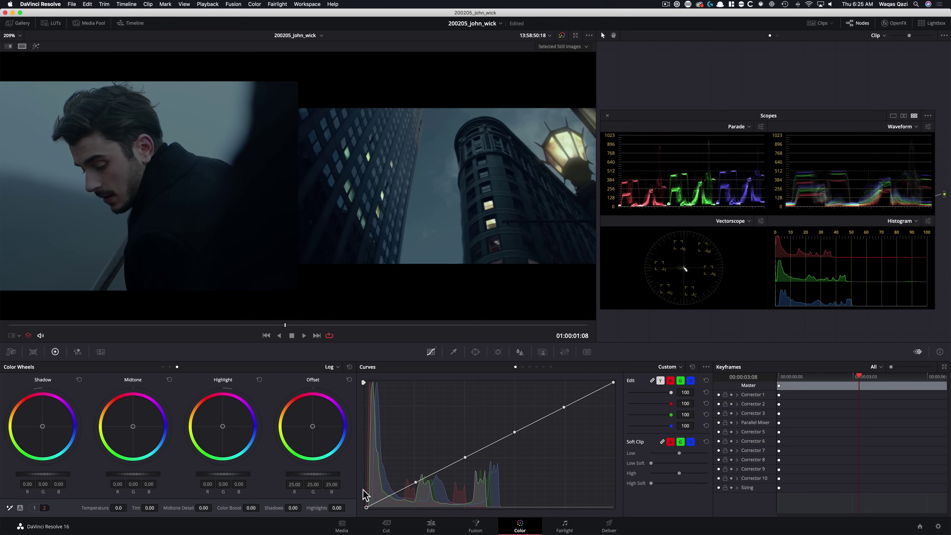
{"action": "left_click_drag", "start_coordinate": [666, 114], "coordinate": [681, 337]}
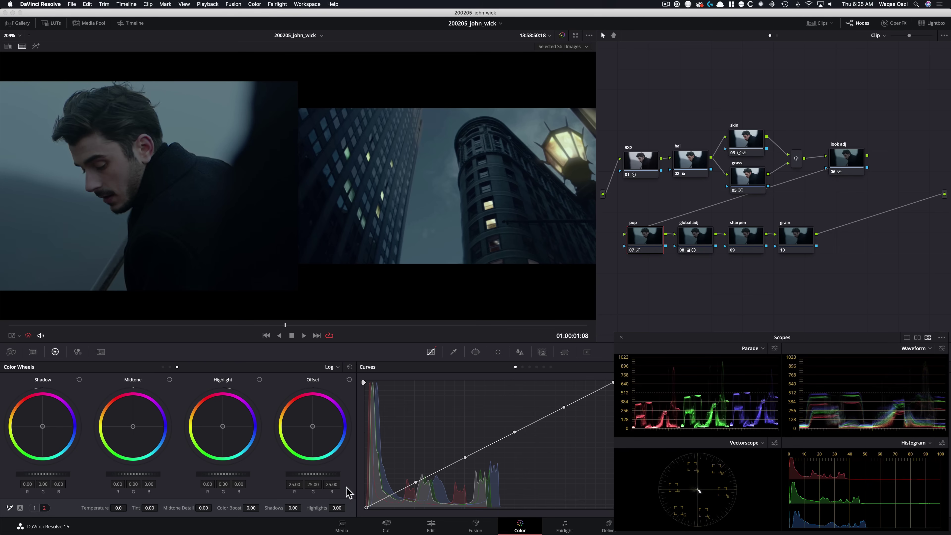
At frame 01:00:00:07, add a deep-shadow point to the pop node's curve and raise the lowest default anchor slightly.
{"action": "left_click_drag", "start_coordinate": [243, 332], "coordinate": [68, 332]}
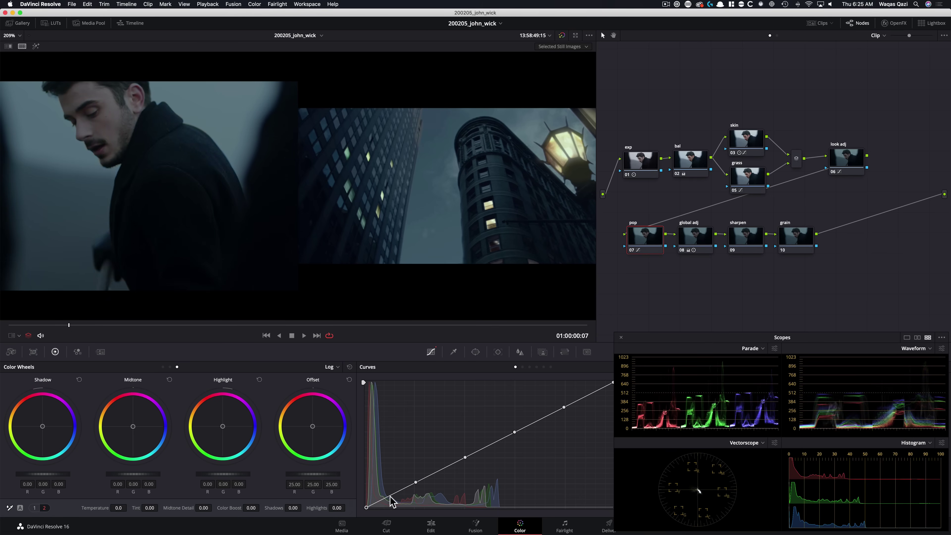
{"action": "left_click_drag", "start_coordinate": [385, 498], "coordinate": [387, 500]}
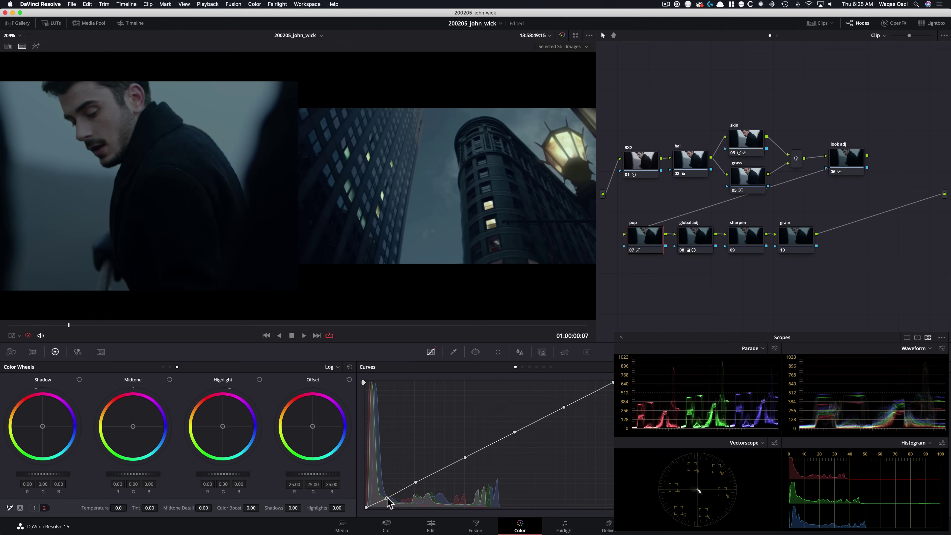
{"action": "key", "text": "super+d"}
{"action": "left_click_drag", "start_coordinate": [417, 483], "coordinate": [422, 478]}
{"action": "key", "text": "super+d"}
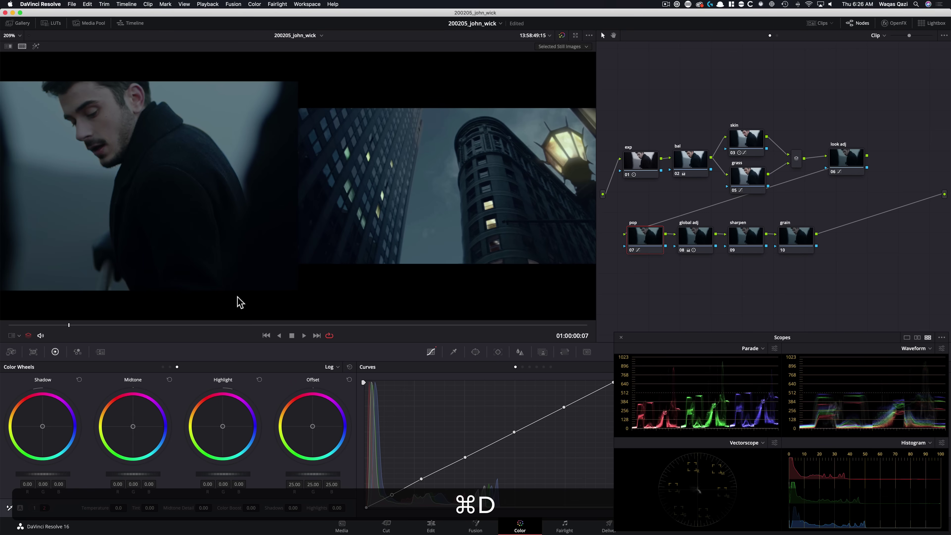
At frame 01:00:00:20, fine-tune the pop curve's lowest default anchor and compare the node off and on.
{"action": "left_click_drag", "start_coordinate": [69, 324], "coordinate": [182, 320]}
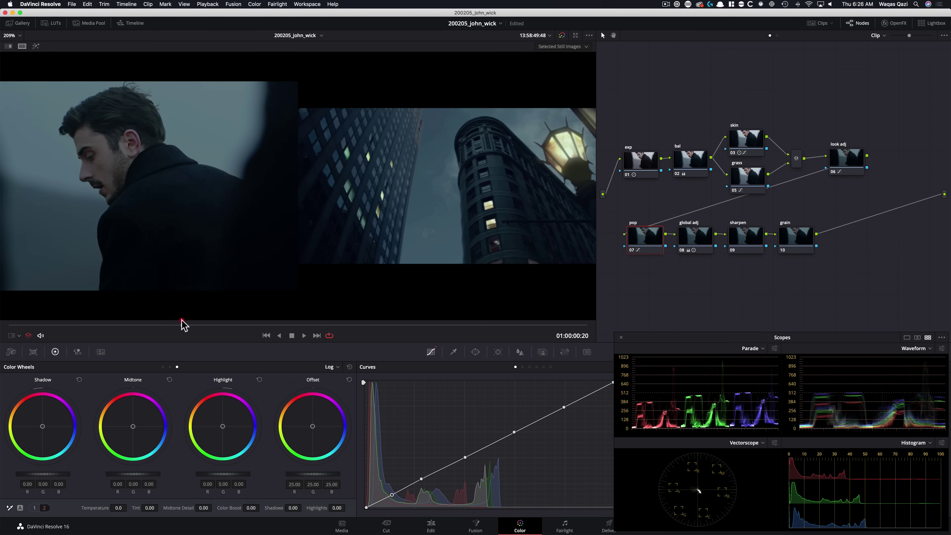
{"action": "key", "text": "super+d"}
{"action": "key", "text": "super+d"}
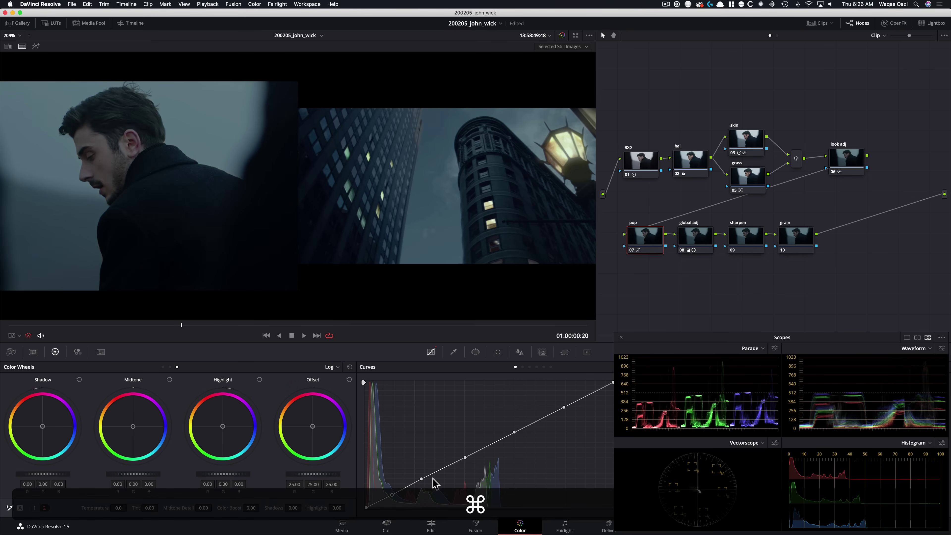
{"action": "left_click", "coordinate": [422, 477]}
{"action": "left_click_drag", "start_coordinate": [422, 476], "coordinate": [422, 477]}
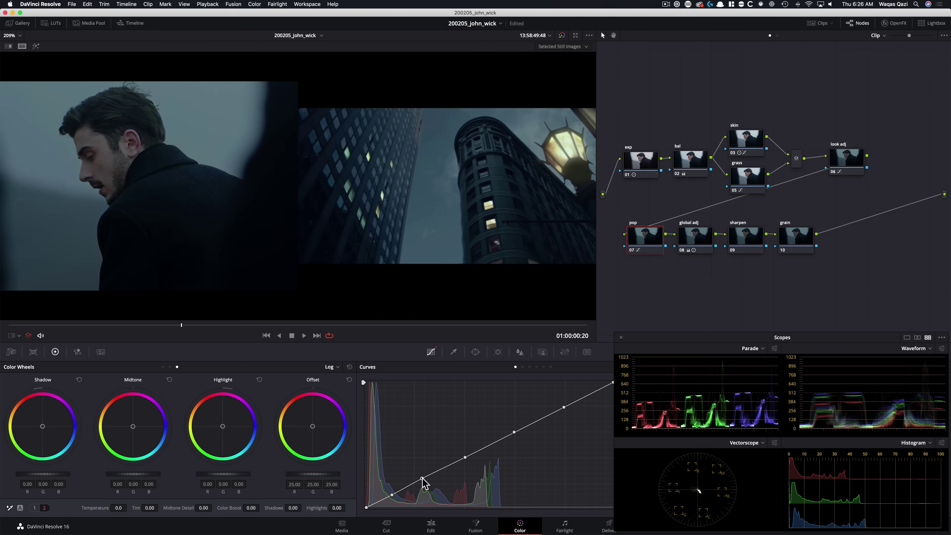
{"action": "key", "text": "super+d"}
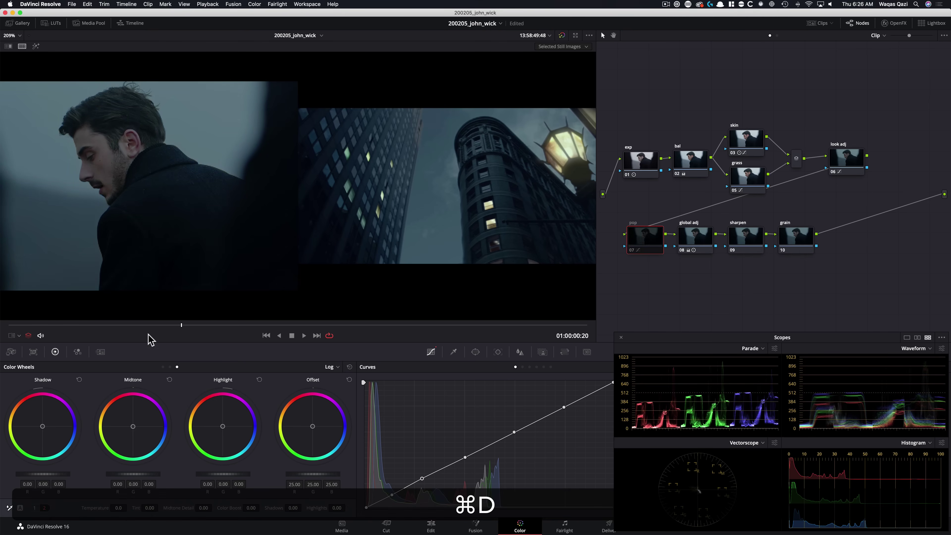
Compare the pop node off and on at earlier frames, including 01:00:00:03, to judge the added contrast.
{"action": "left_click_drag", "start_coordinate": [166, 324], "coordinate": [137, 326]}
{"action": "key", "text": "super+d"}
{"action": "key", "text": "super+d"}
{"action": "key", "text": "super+d"}
{"action": "key", "text": "super+d"}
{"action": "key", "text": "super+d"}
{"action": "key", "text": "super+d"}
{"action": "left_click_drag", "start_coordinate": [133, 327], "coordinate": [36, 328]}
{"action": "key", "text": "super+d"}
{"action": "key", "text": "super+d"}
{"action": "key", "text": "super+d"}
{"action": "key", "text": "super+d"}
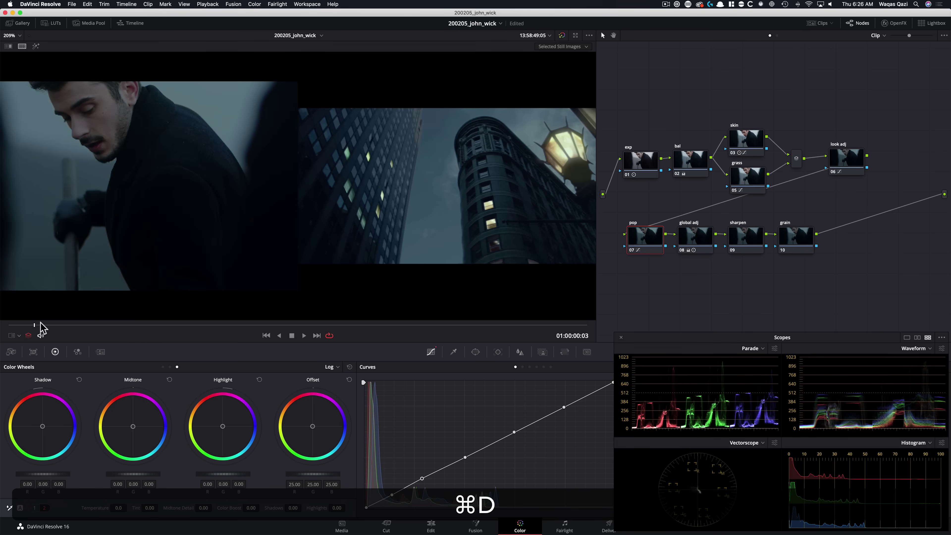
{"action": "key", "text": "super+d"}
{"action": "key", "text": "super+d"}
{"action": "key", "text": "super+d"}
{"action": "key", "text": "super+d"}
{"action": "key", "text": "super+d"}
{"action": "key", "text": "super+d"}
{"action": "key", "text": "super+d"}
{"action": "key", "text": "super+d"}
Go to frame 01:00:01:19 and compare the pop node off and on.
{"action": "left_click_drag", "start_coordinate": [17, 325], "coordinate": [381, 319]}
{"action": "key", "text": "super+d"}
{"action": "key", "text": "super+d"}
{"action": "key", "text": "super+d"}
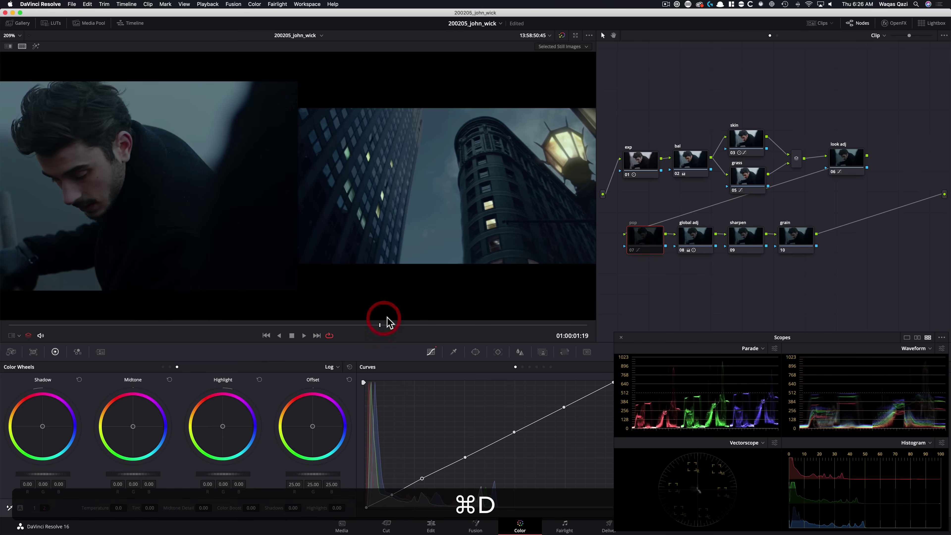
{"action": "key", "text": "super+d"}
{"action": "key", "text": "super+d"}
{"action": "key", "text": "super+d"}
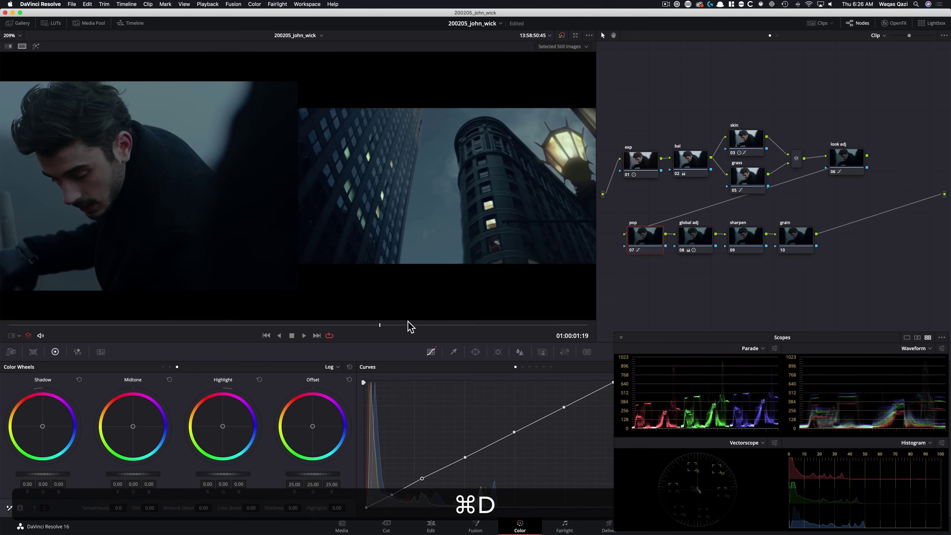
{"action": "key", "text": "super+d"}
{"action": "key", "text": "super+d"}
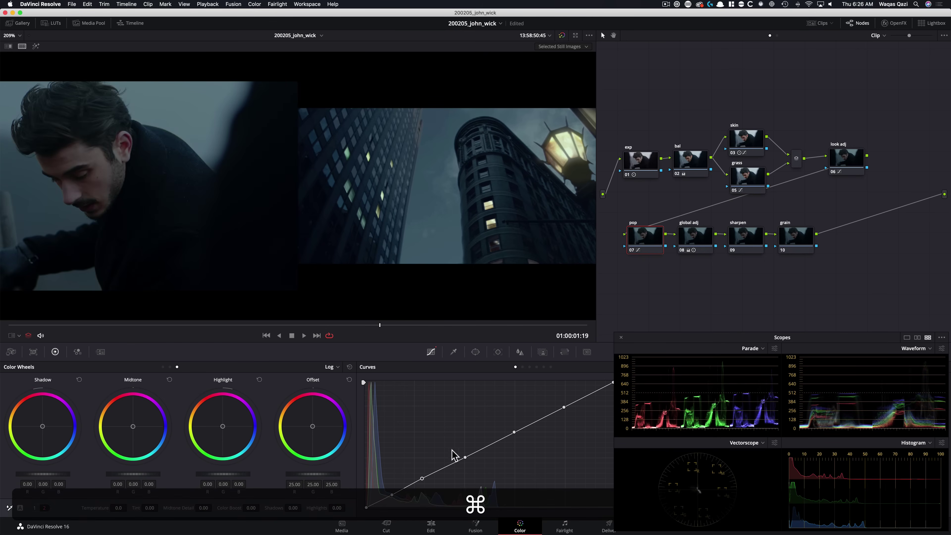
Nudge the pop curve's second default anchor slightly upward at 01:00:01:19 and compare the node off and on.
{"action": "left_click_drag", "start_coordinate": [466, 456], "coordinate": [466, 456]}
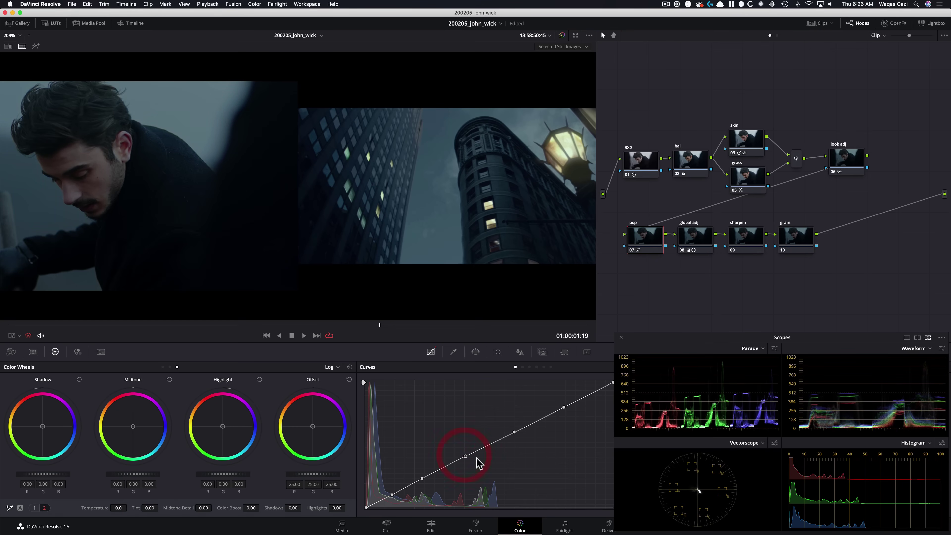
{"action": "key", "text": "super+d"}
{"action": "key", "text": "super+d"}
Go to frame 01:00:01:05 and toggle the pop node to examine the adjusted curve's effect.
{"action": "left_click_drag", "start_coordinate": [315, 325], "coordinate": [259, 329]}
{"action": "key", "text": "super+d"}
{"action": "key", "text": "super+d"}
{"action": "key", "text": "super+d"}
{"action": "key", "text": "super+d"}
{"action": "key", "text": "super+d"}
{"action": "key", "text": "super+d"}
{"action": "key", "text": "super+d"}
{"action": "key", "text": "super+d"}
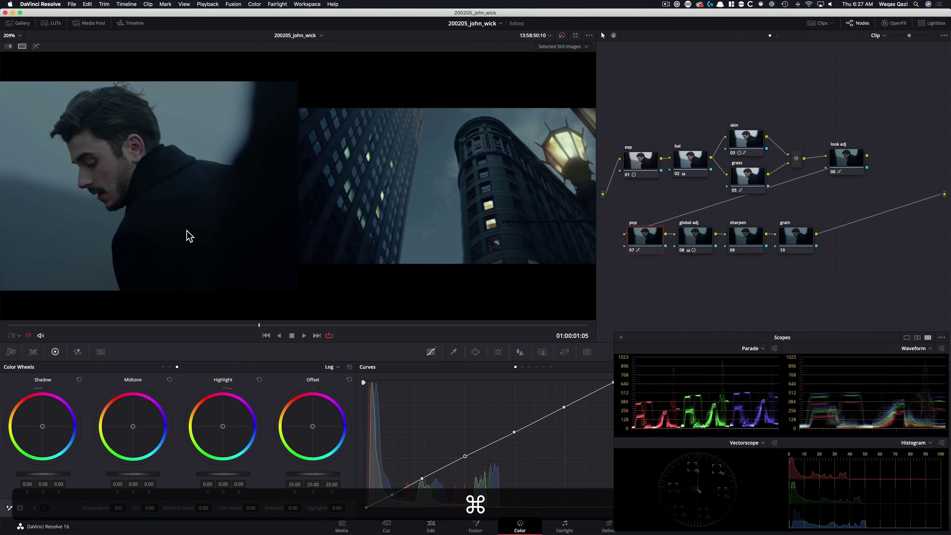
{"action": "key", "text": "super+d"}
Check the pop node's effect at frame 01:00:00:05 by switching it off and on.
{"action": "left_click_drag", "start_coordinate": [227, 326], "coordinate": [52, 325]}
{"action": "key", "text": "super+d"}
{"action": "key", "text": "super+d"}
{"action": "key", "text": "super+d"}
{"action": "key", "text": "super+d"}
{"action": "key", "text": "super+d"}
{"action": "key", "text": "super+d"}
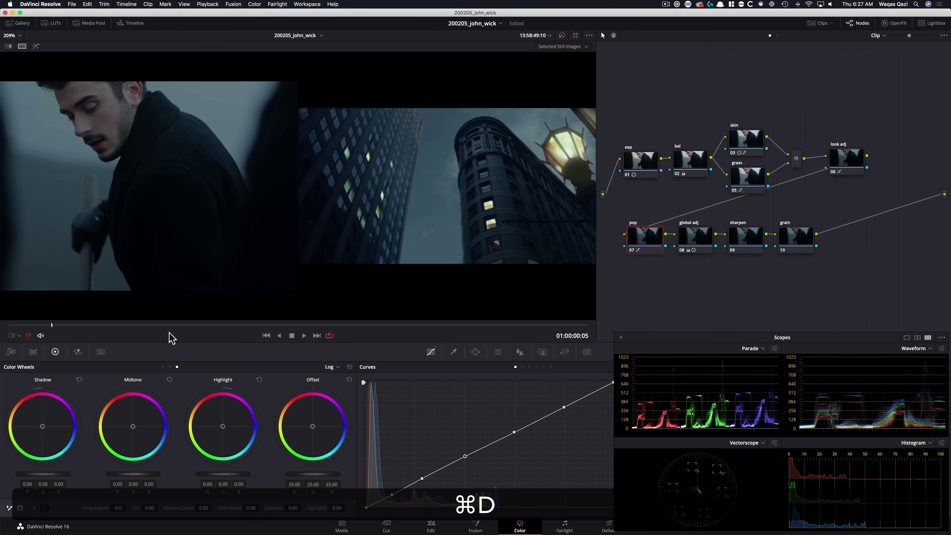
Add a parallel node alongside the grass node, place it directly beneath, and open the Qualifier for it.
{"action": "left_click", "coordinate": [692, 240]}
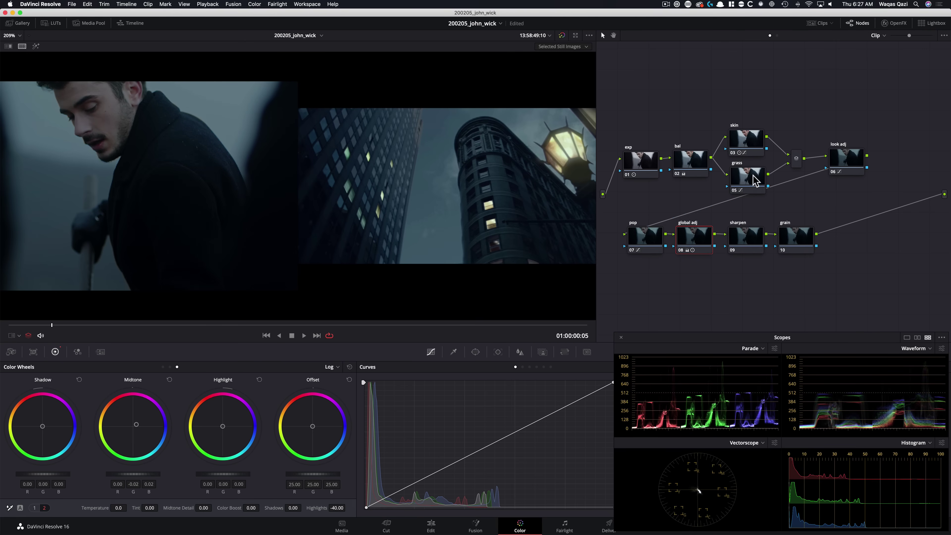
{"action": "left_click", "coordinate": [750, 184]}
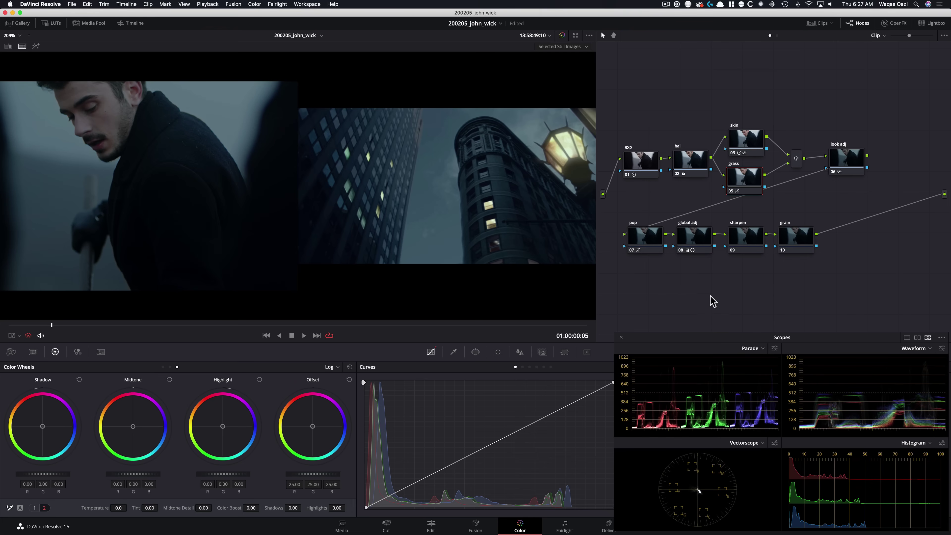
{"action": "key", "text": "alt+p"}
{"action": "left_click", "coordinate": [739, 235]}
{"action": "left_click_drag", "start_coordinate": [741, 240], "coordinate": [745, 221]}
{"action": "left_click", "coordinate": [452, 351]}
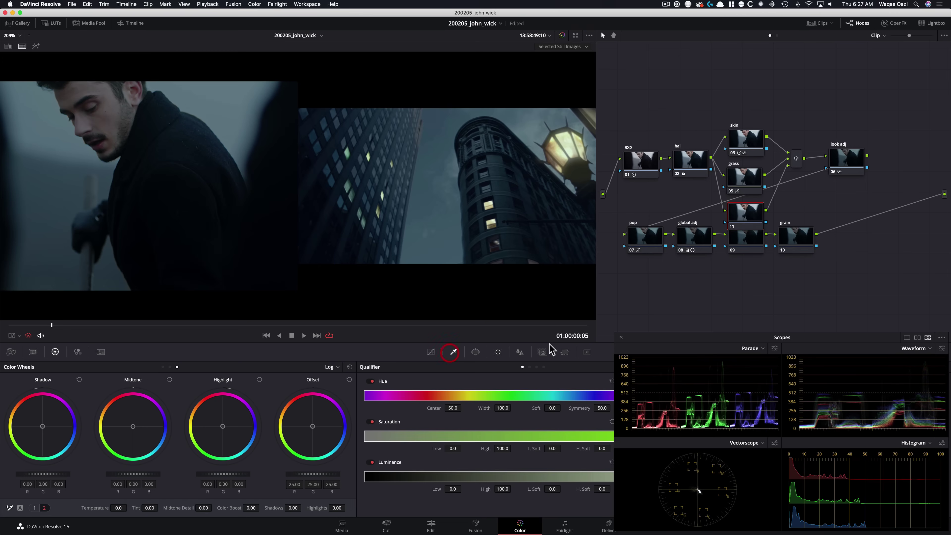
In the node beneath grass, limit the luminance qualifier to a low of 65.3 with low softness 7.0, using the highlight preview on the unsplit image.
{"action": "left_click_drag", "start_coordinate": [704, 339], "coordinate": [657, 145]}
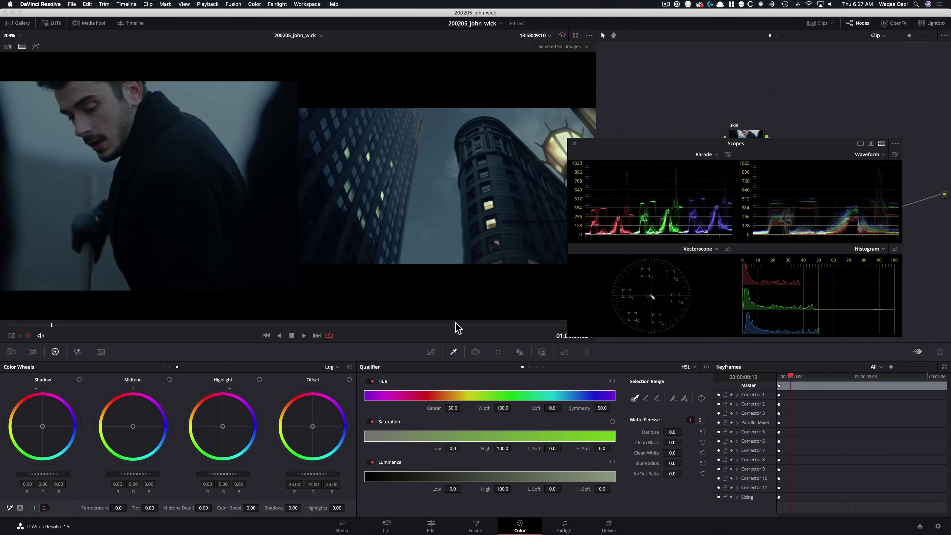
{"action": "key", "text": "super+w"}
{"action": "key", "text": "super+minus"}
{"action": "key", "text": "super+minus"}
{"action": "key", "text": "super+equal"}
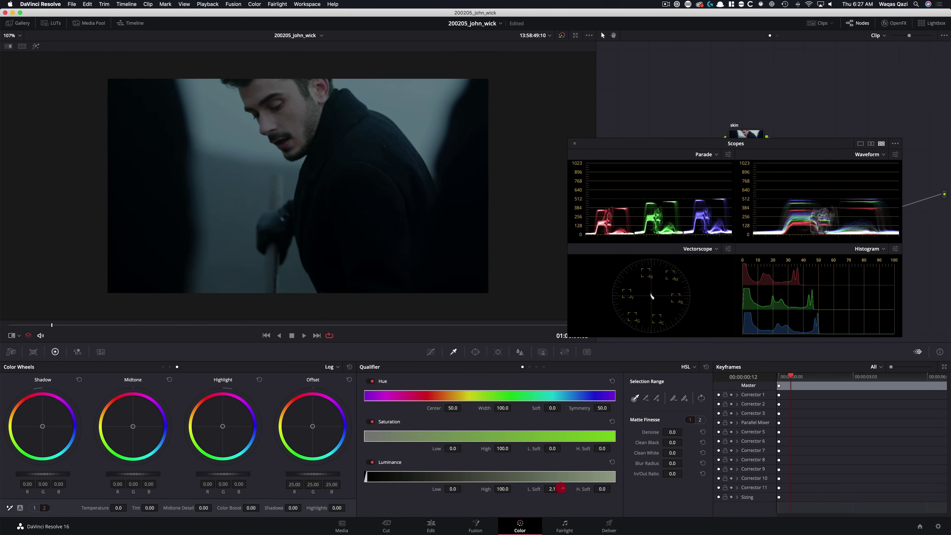
{"action": "key", "text": "shift"}
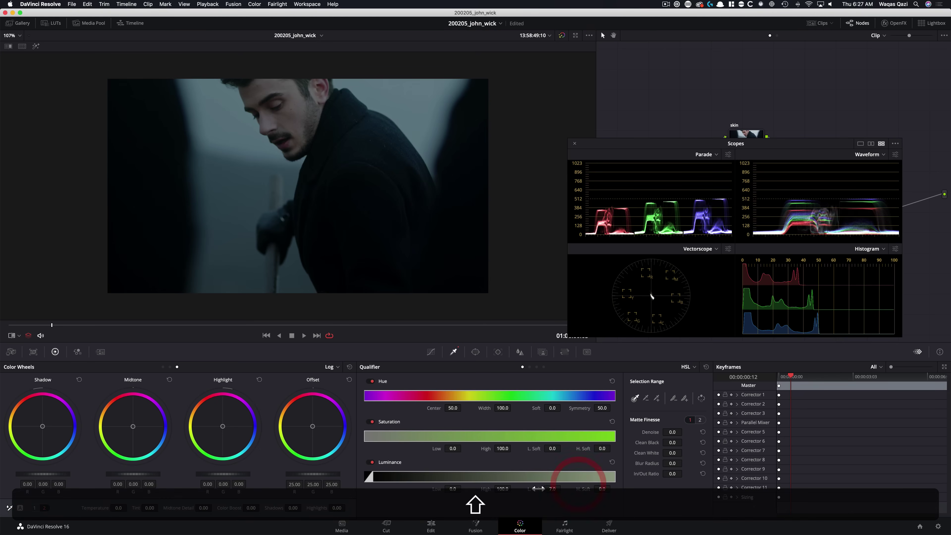
{"action": "key", "text": "shift+h"}
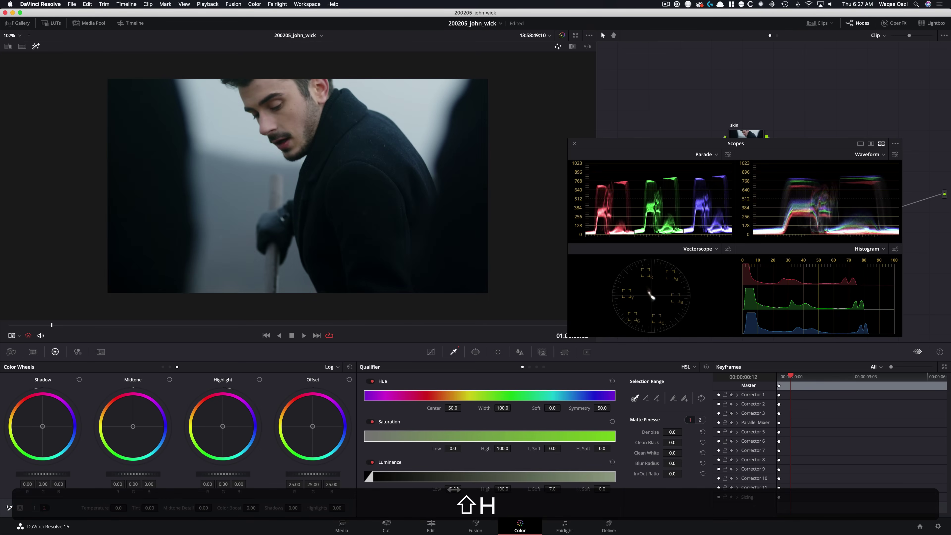
{"action": "left_click_drag", "start_coordinate": [460, 487], "coordinate": [697, 472]}
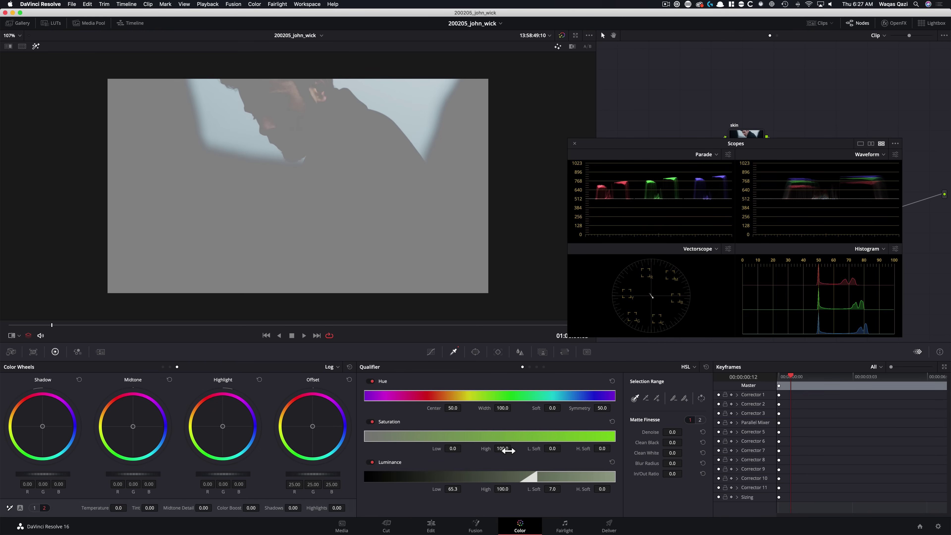
Restrict the hue qualifier to the bluish sky with width 56.2 and center 79.9, and switch the highlight preview off.
{"action": "left_click_drag", "start_coordinate": [500, 408], "coordinate": [347, 400]}
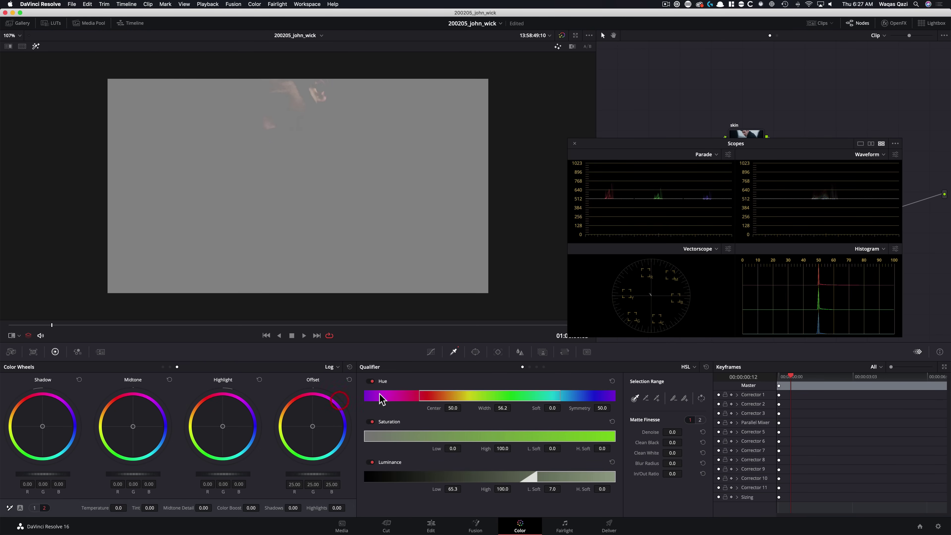
{"action": "left_click_drag", "start_coordinate": [474, 407], "coordinate": [566, 405]}
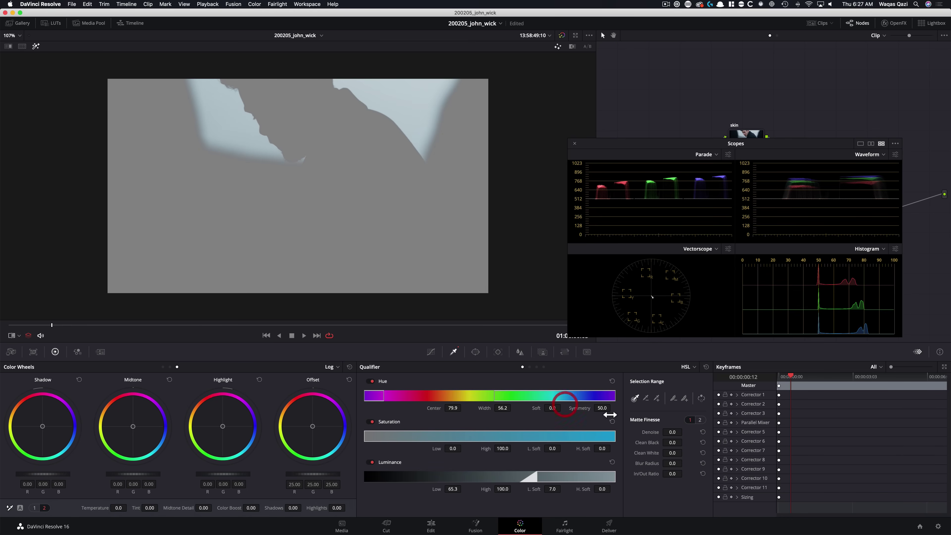
{"action": "key", "text": "shift"}
{"action": "key", "text": "shift+h"}
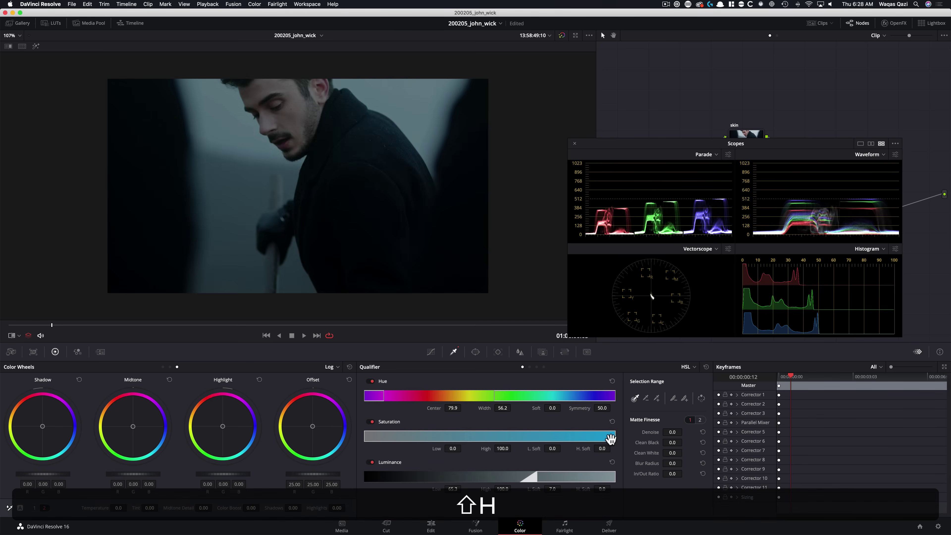
Restore the split-screen comparison with the reference still and set the sky node's Highlights to -13.00.
{"action": "left_click_drag", "start_coordinate": [650, 151], "coordinate": [679, 308]}
{"action": "key", "text": "alt+super+w"}
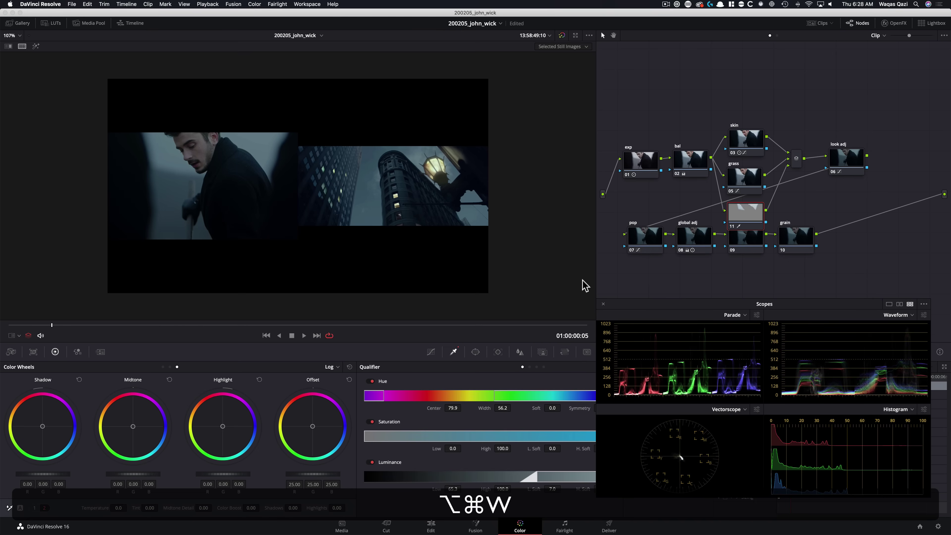
{"action": "key", "text": "super+equal"}
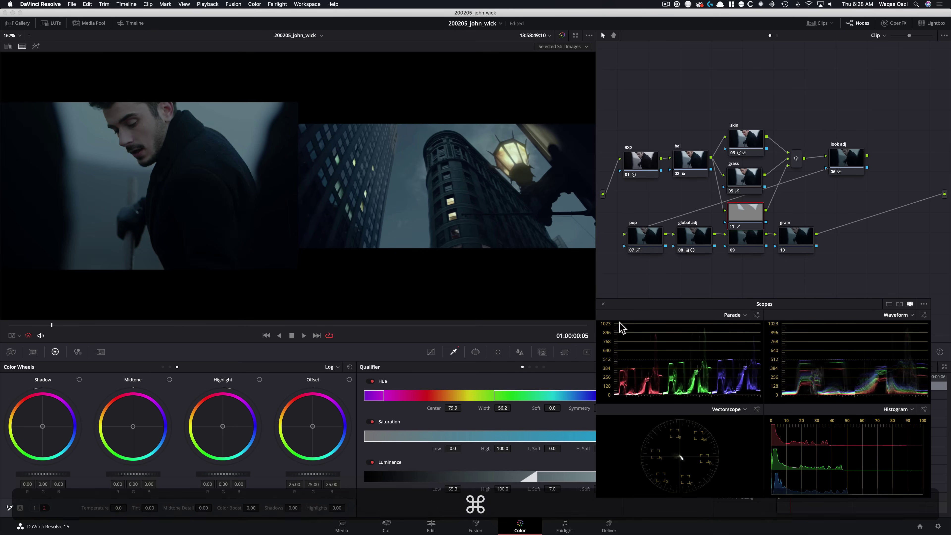
{"action": "left_click_drag", "start_coordinate": [672, 305], "coordinate": [672, 235]}
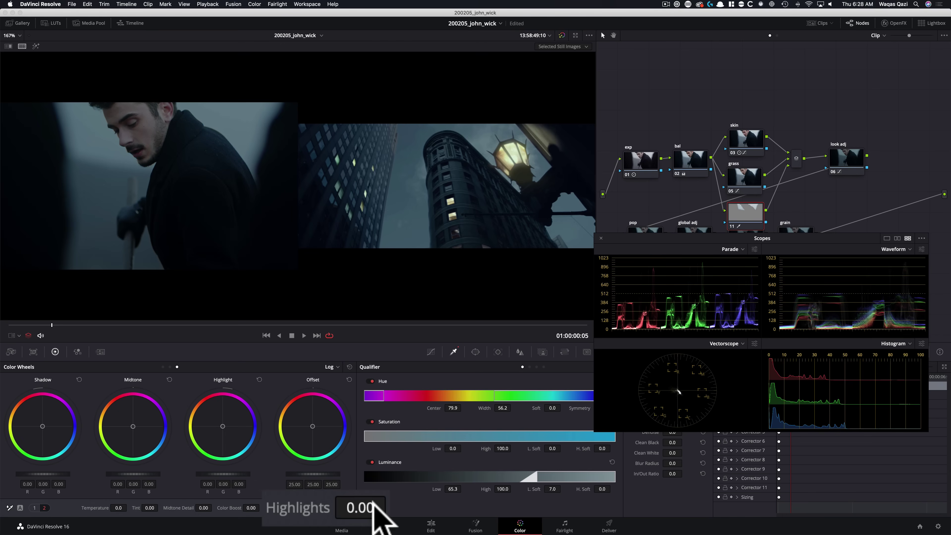
{"action": "left_click_drag", "start_coordinate": [337, 507], "coordinate": [322, 494]}
Compare the sky node off and on, and play and scrub through the clip to review the highlight reduction.
{"action": "key", "text": "super+d"}
{"action": "key", "text": "super+d"}
{"action": "key", "text": "super+d"}
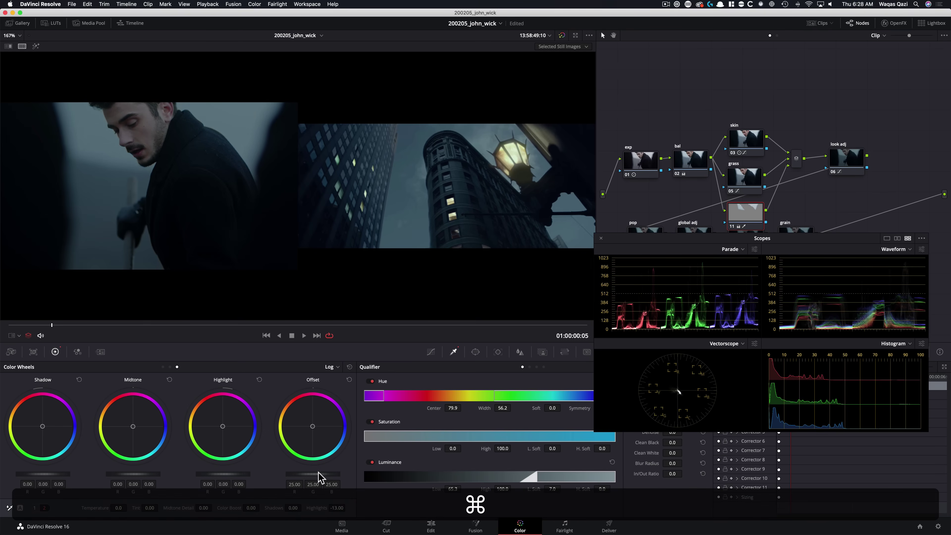
{"action": "key", "text": "super+d"}
{"action": "key", "text": "super+d"}
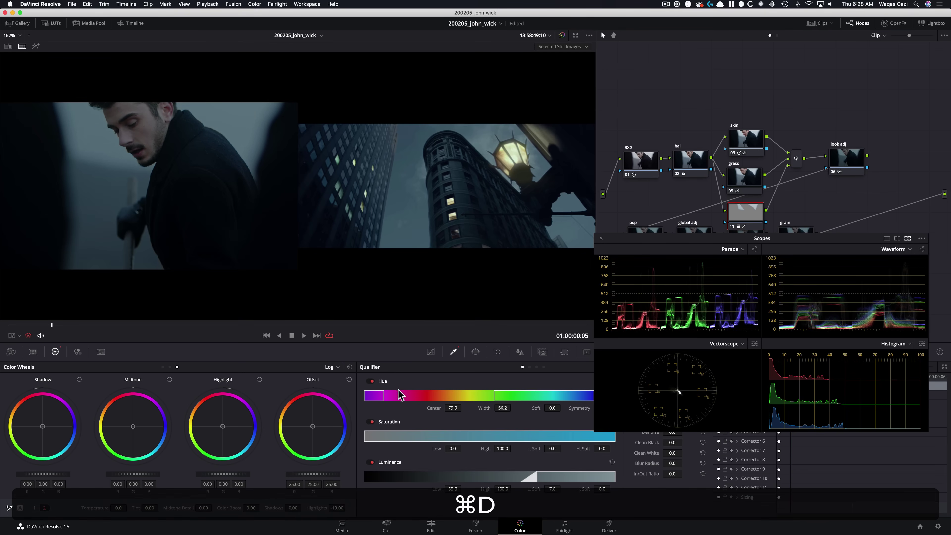
{"action": "key", "text": "space"}
{"action": "left_click_drag", "start_coordinate": [216, 335], "coordinate": [196, 332]}
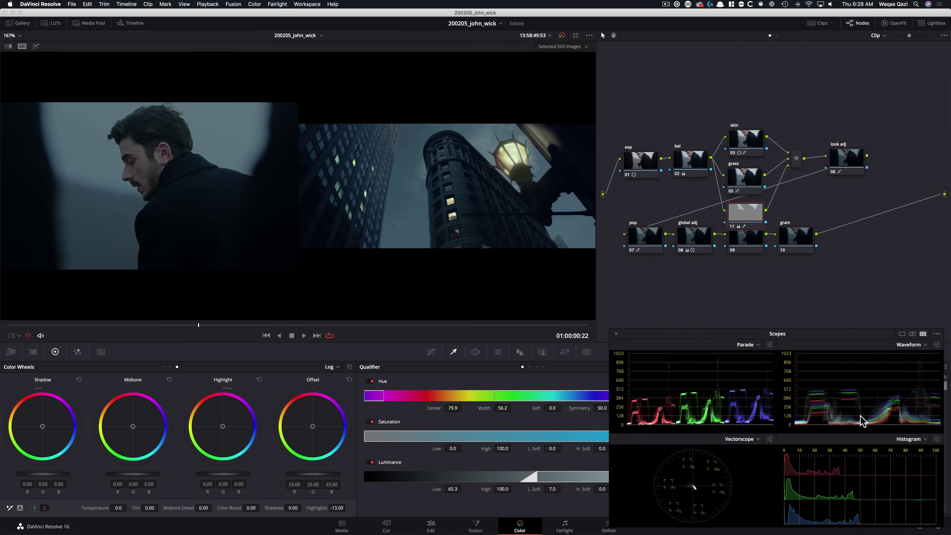
{"action": "left_click_drag", "start_coordinate": [190, 333], "coordinate": [10, 325]}
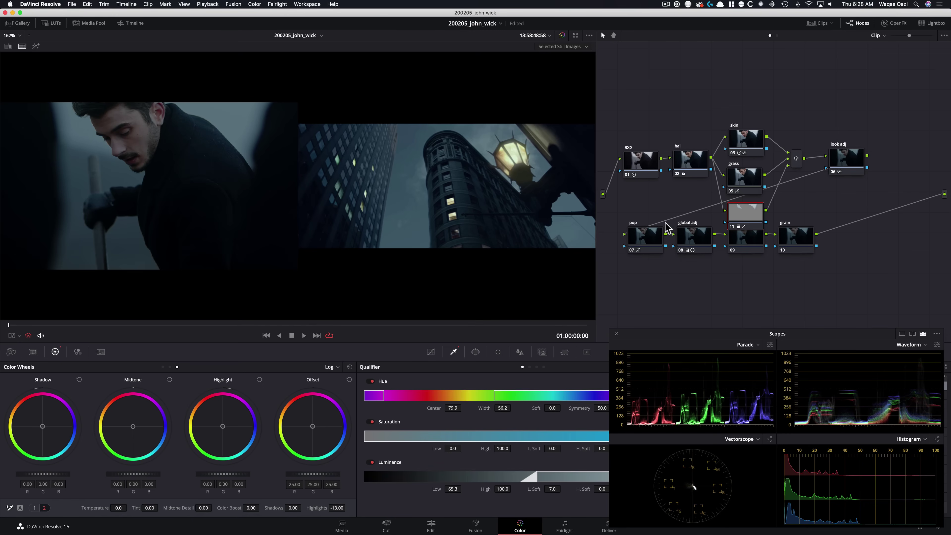
Toggle the pop node off and on repeatedly at frame 01:00:00:00 to examine its contrast effect.
{"action": "left_click", "coordinate": [644, 243]}
{"action": "key", "text": "super+d"}
{"action": "key", "text": "super+d"}
{"action": "key", "text": "super+d"}
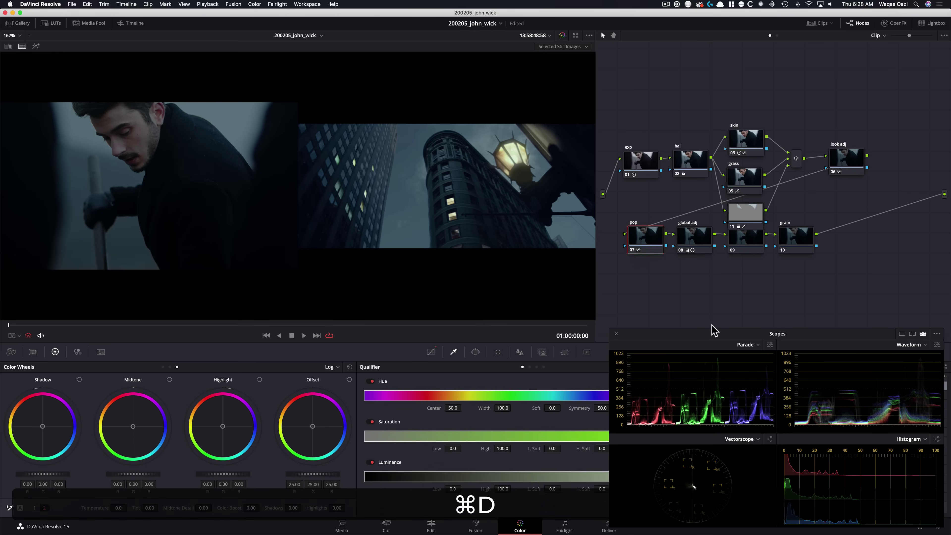
{"action": "key", "text": "super+d"}
{"action": "key", "text": "super+d"}
{"action": "key", "text": "super+d"}
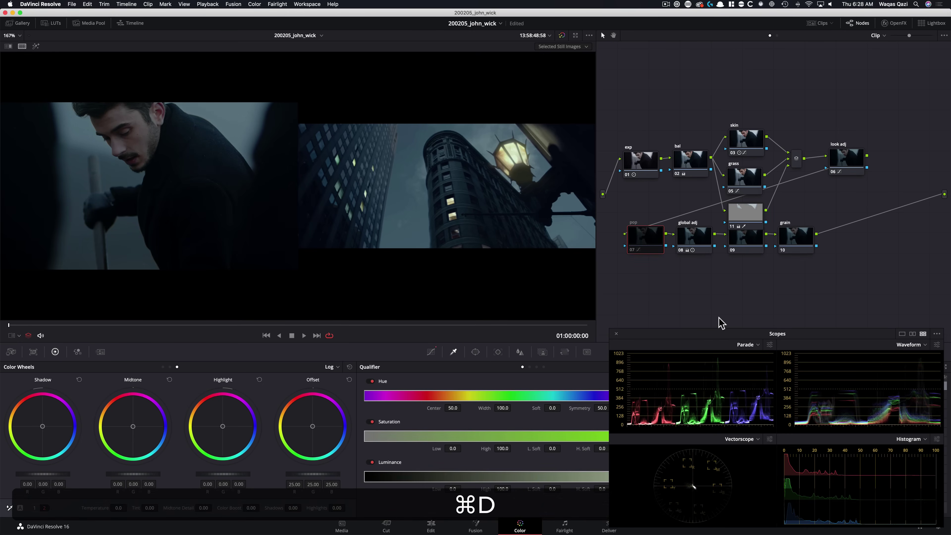
{"action": "key", "text": "super+d"}
{"action": "key", "text": "super+d"}
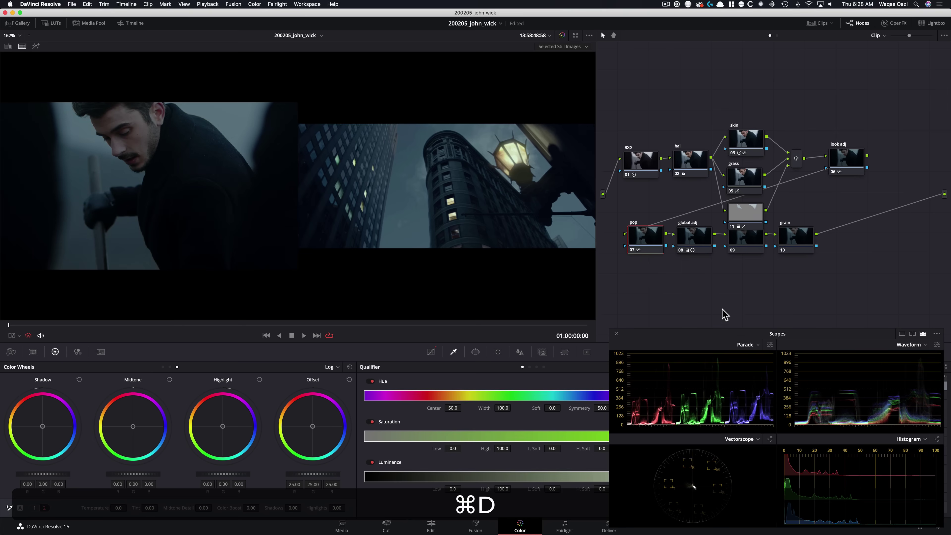
{"action": "key", "text": "super+d"}
{"action": "key", "text": "super+d"}
{"action": "key", "text": "super+d"}
{"action": "key", "text": "super+d"}
{"action": "key", "text": "super+d"}
Go to frame 01:00:00:02 and compare the image with the pop node off and on.
{"action": "mouse_move", "coordinate": [42, 325]}
{"action": "left_mouse_down"}
{"action": "mouse_move", "coordinate": [590, 325]}
{"action": "mouse_move", "coordinate": [25, 326]}
{"action": "left_mouse_up"}
{"action": "key", "text": "super+d"}
{"action": "key", "text": "super+d"}
{"action": "key", "text": "super+d"}
{"action": "key", "text": "super+d"}
{"action": "key", "text": "super+d"}
{"action": "key", "text": "super+d"}
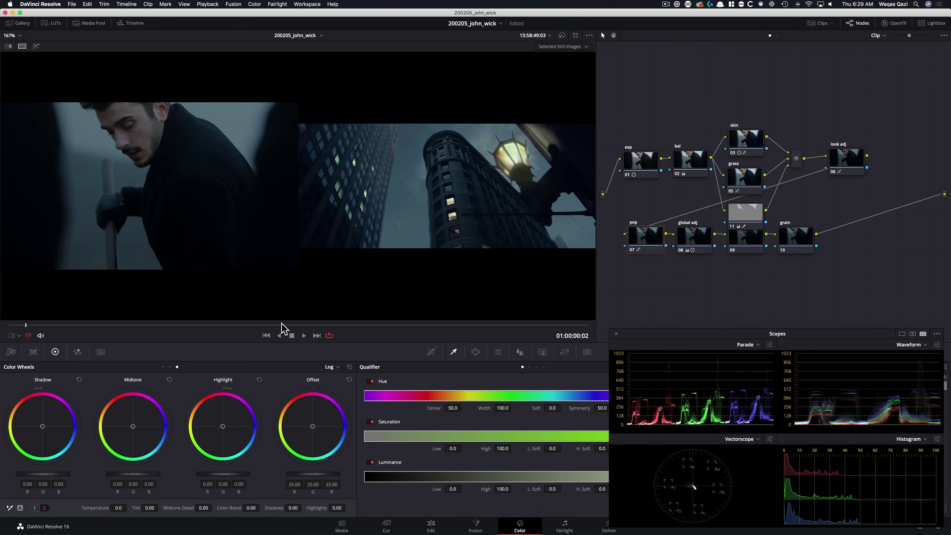
Examine the graded shot beside the reference still in the enlarged viewer at different magnifications.
{"action": "key", "text": "shift+f"}
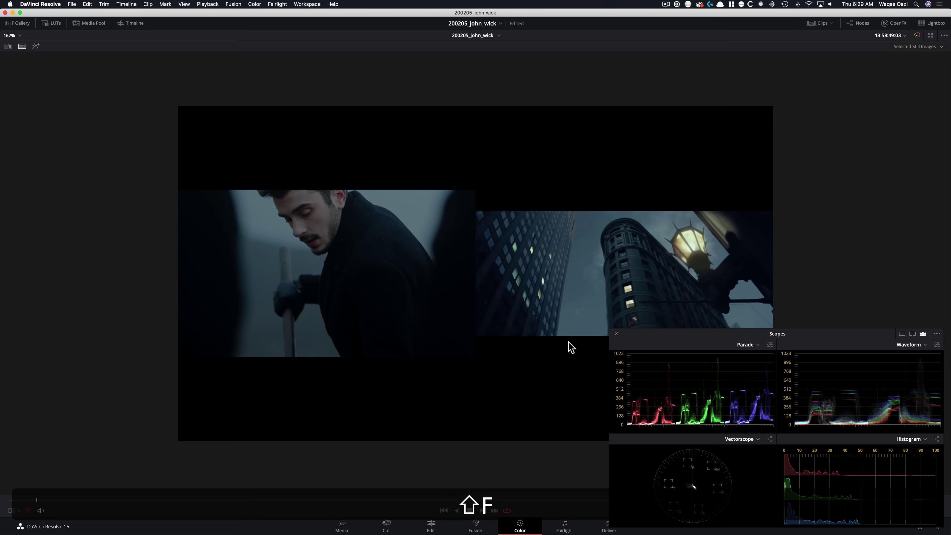
{"action": "key", "text": "super+equal"}
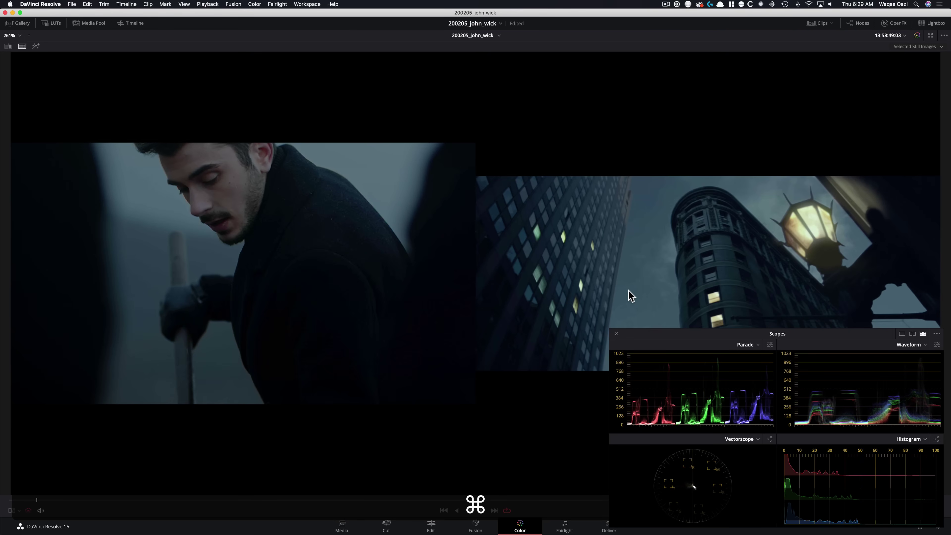
{"action": "key", "text": "super+minus"}
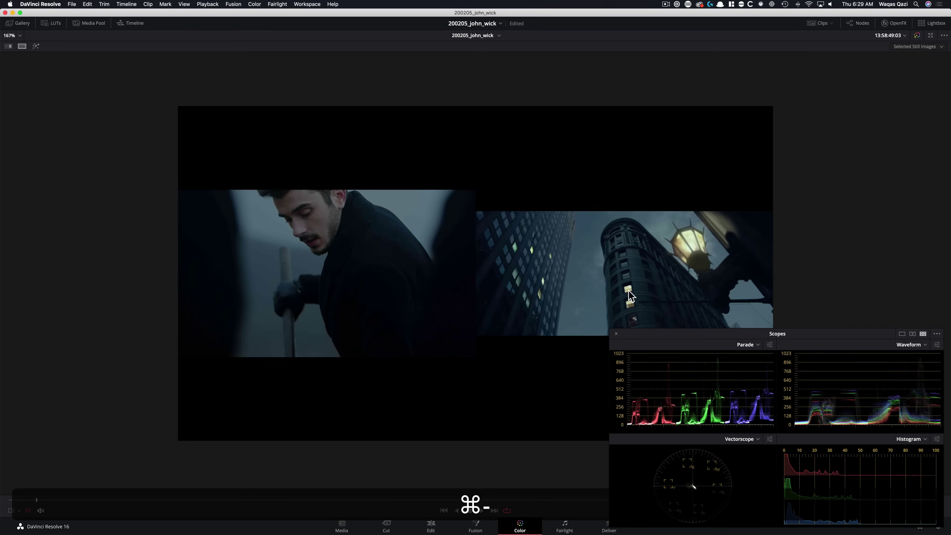
{"action": "key", "text": "super+equal"}
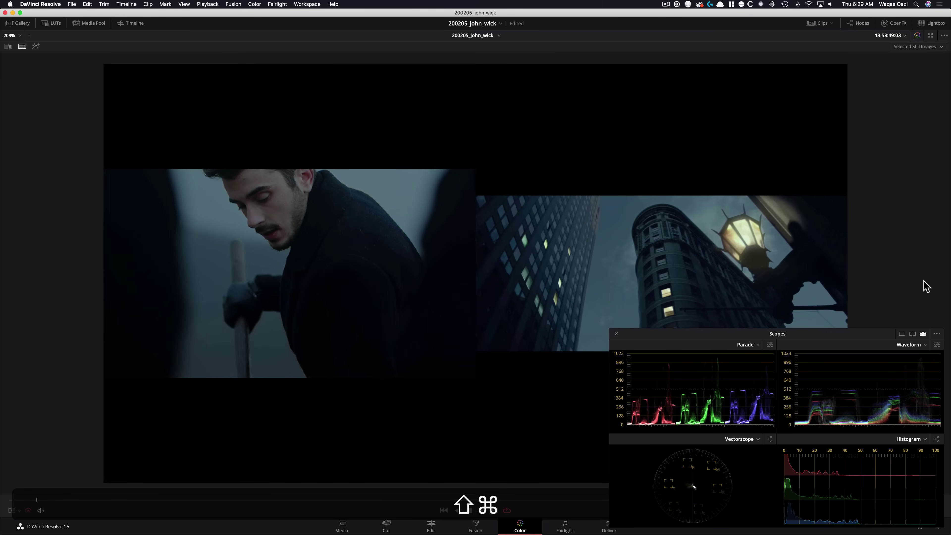
{"action": "key", "text": "shift+f"}
Set the exp node's log Shadow master to -0.01 for all channels and check the result in the enlarged viewer.
{"action": "left_click", "coordinate": [650, 164]}
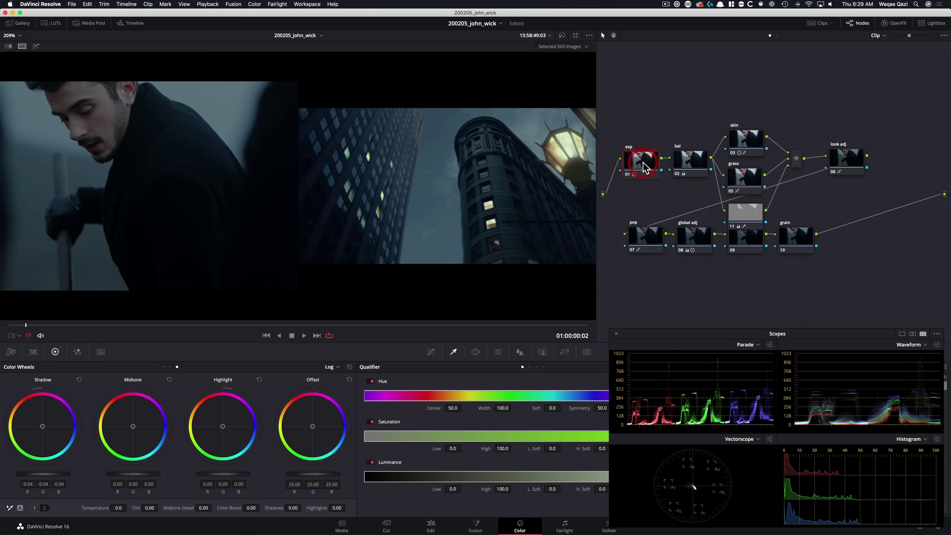
{"action": "left_click", "coordinate": [645, 167]}
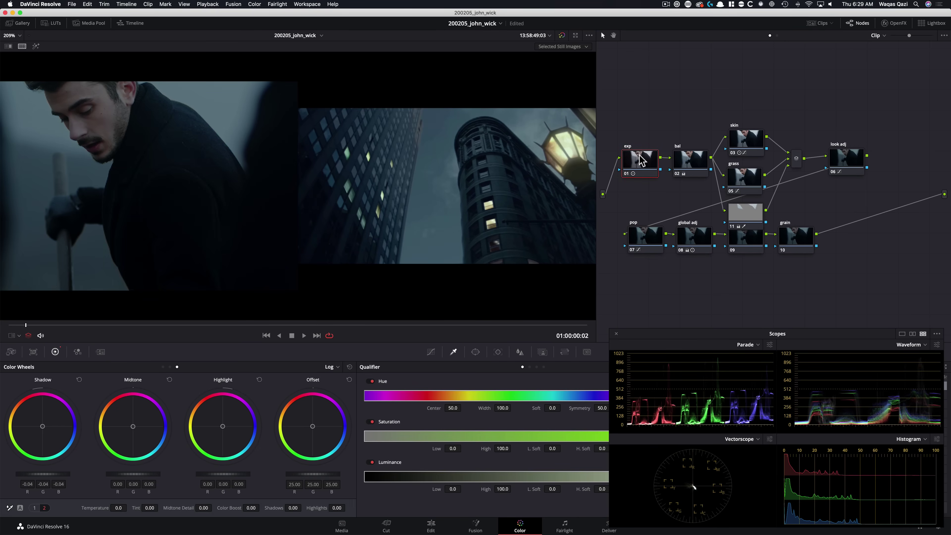
{"action": "left_click_drag", "start_coordinate": [52, 474], "coordinate": [68, 468]}
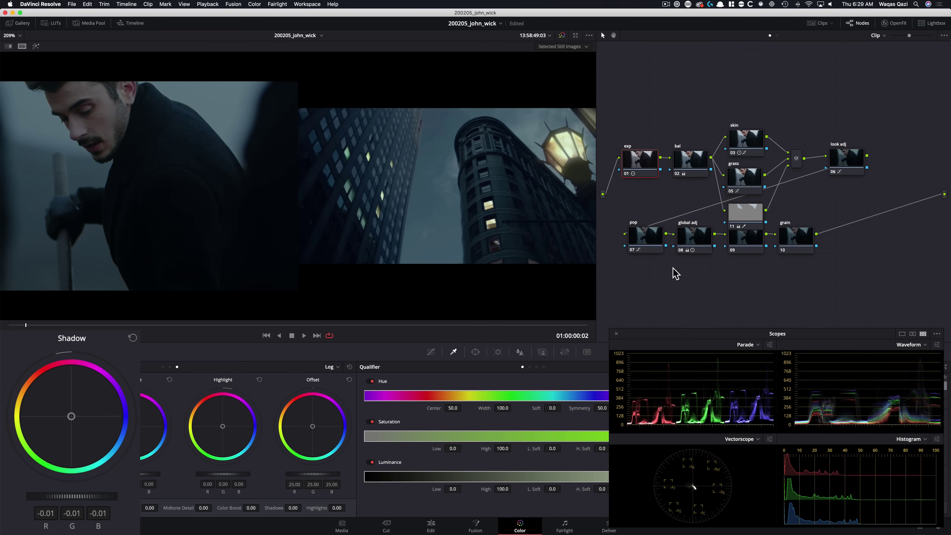
{"action": "key", "text": "shift+f"}
{"action": "key", "text": "shift+f"}
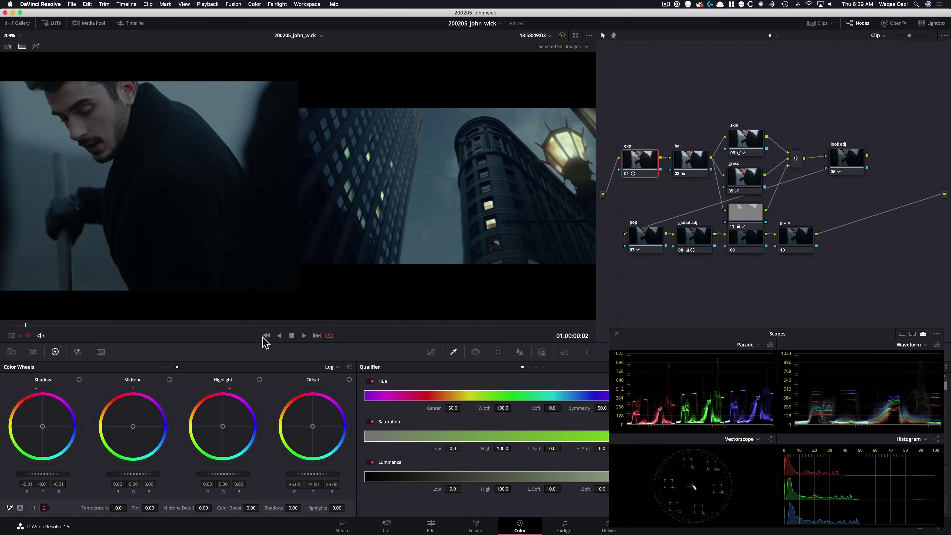
Compare the shot before and after grading by bypassing the grade and by disabling and re-enabling all the nodes together.
{"action": "key", "text": "shift+d"}
{"action": "key", "text": "shift+d"}
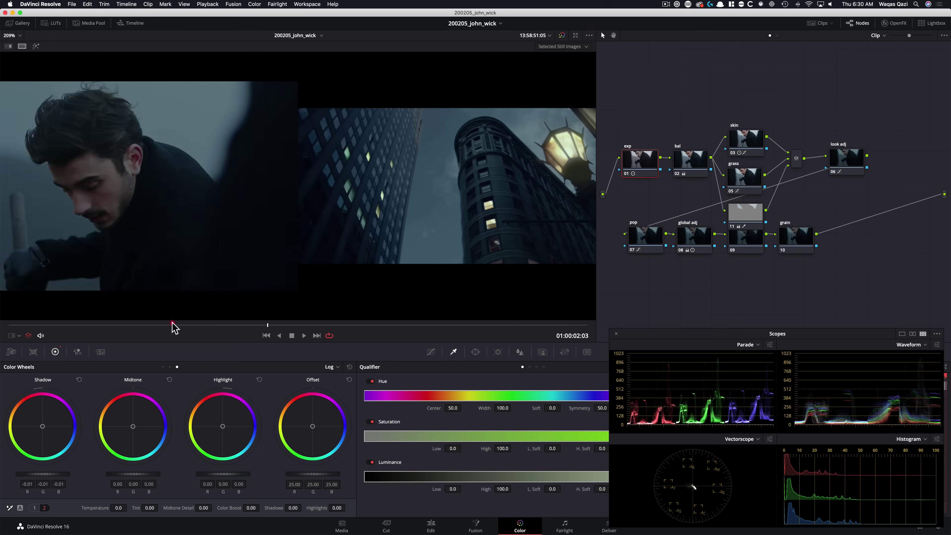
{"action": "left_click_drag", "start_coordinate": [617, 102], "coordinate": [848, 266]}
{"action": "key", "text": "super+d"}
{"action": "key", "text": "super+d"}
{"action": "key", "text": "super+d"}
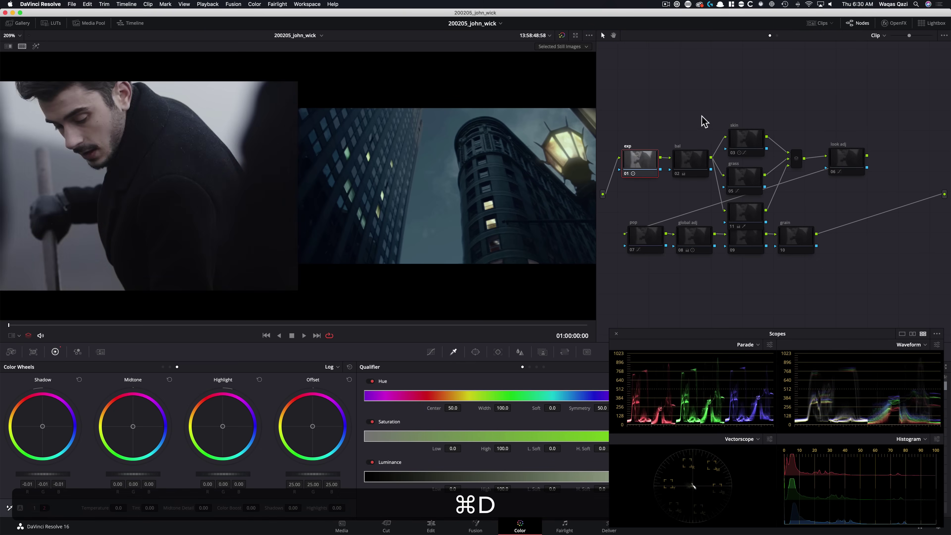
{"action": "left_click_drag", "start_coordinate": [641, 106], "coordinate": [868, 267]}
{"action": "key", "text": "super+d"}
{"action": "left_click", "coordinate": [815, 281]}
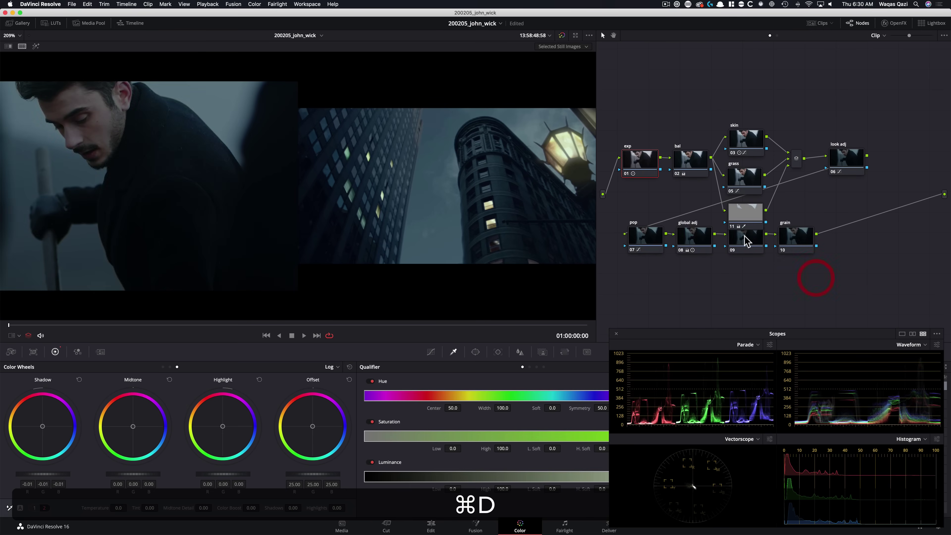
Move the sharpen node clear of the sky node and align the pop, global adj and grain nodes in a row with it.
{"action": "left_click", "coordinate": [748, 237]}
{"action": "left_click_drag", "start_coordinate": [752, 249], "coordinate": [752, 264]}
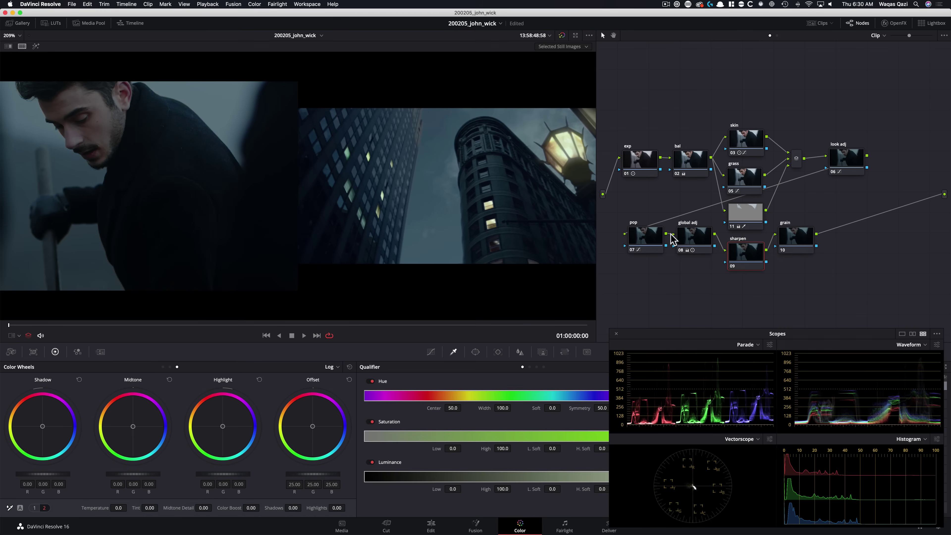
{"action": "left_click_drag", "start_coordinate": [635, 207], "coordinate": [651, 257]}
{"action": "left_click_drag", "start_coordinate": [780, 243], "coordinate": [803, 252]}
Set the sharpen node's blur radius to 0.47 on all channels and compare the image with the node off and on.
{"action": "left_click", "coordinate": [758, 258]}
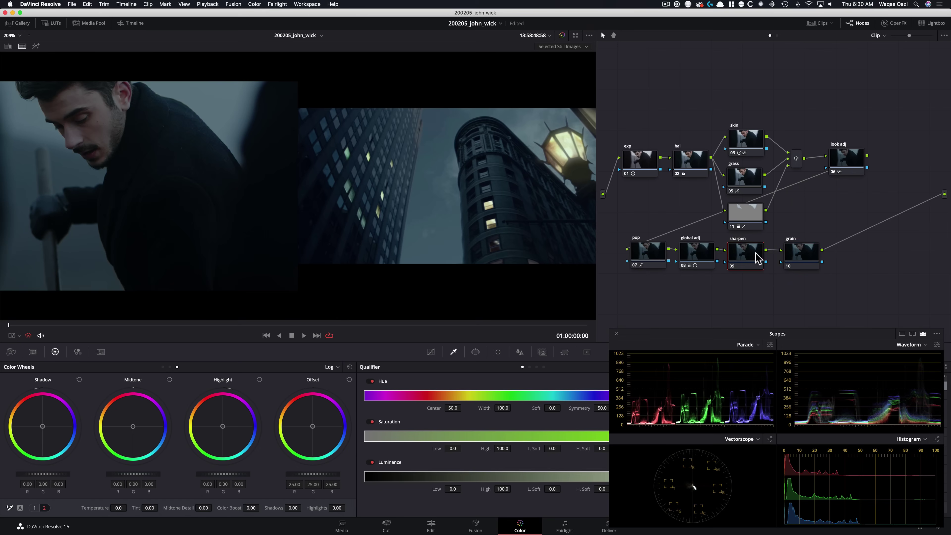
{"action": "left_click", "coordinate": [519, 352]}
{"action": "left_click_drag", "start_coordinate": [675, 333], "coordinate": [652, 174]}
{"action": "left_click_drag", "start_coordinate": [399, 431], "coordinate": [399, 433]}
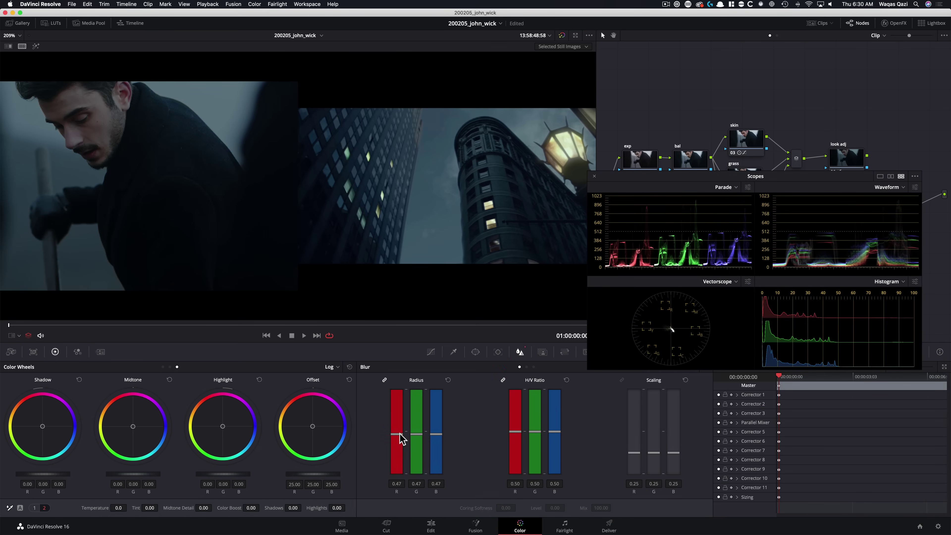
{"action": "left_click", "coordinate": [399, 435]}
{"action": "left_click_drag", "start_coordinate": [686, 180], "coordinate": [713, 342]}
{"action": "key", "text": "super+d"}
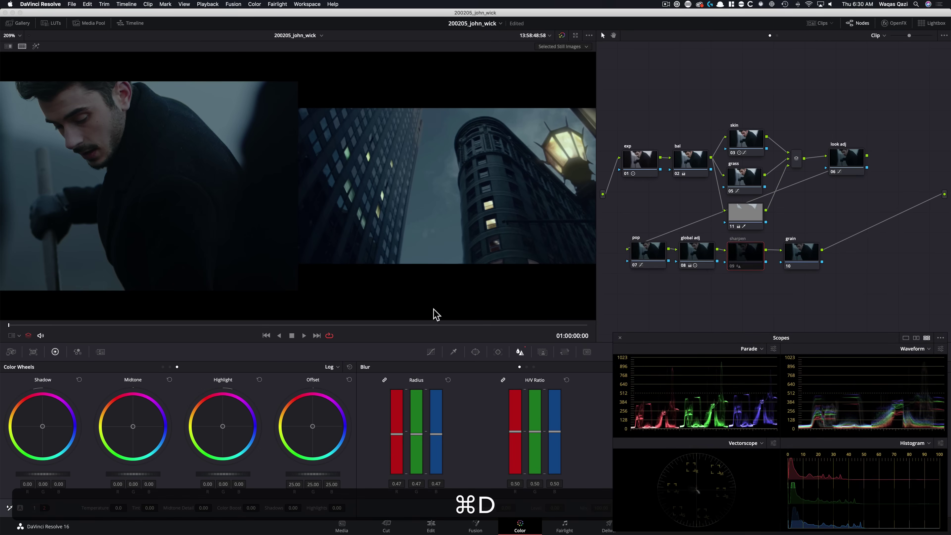
Add the Film Grain effect to the grain node using the 35mm 400T preset, with texture 0.707 and grain strength 0.439.
{"action": "left_click", "coordinate": [801, 252]}
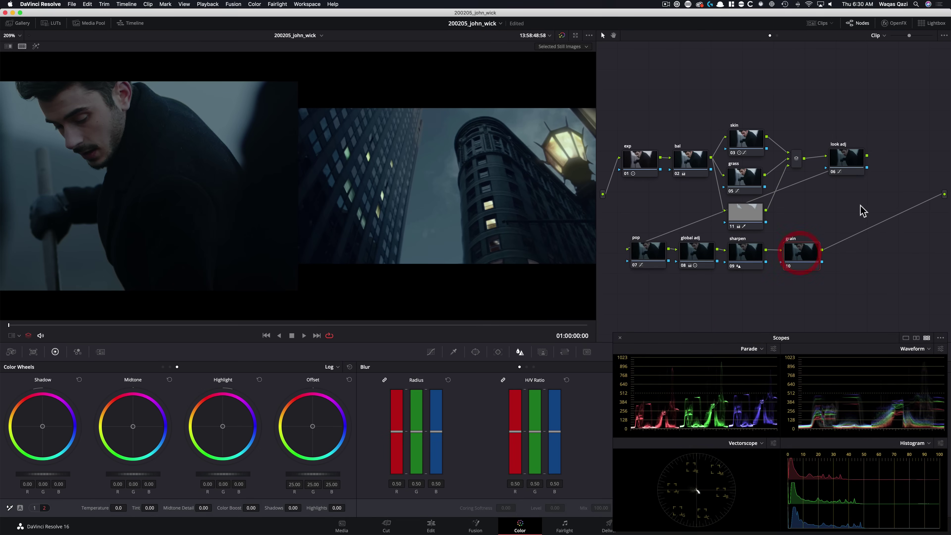
{"action": "left_click", "coordinate": [896, 24]}
{"action": "left_click", "coordinate": [930, 35]}
{"action": "type", "text": "gra"}
{"action": "left_click_drag", "start_coordinate": [831, 85], "coordinate": [791, 259]}
{"action": "left_click", "coordinate": [887, 84]}
{"action": "left_click", "coordinate": [876, 149]}
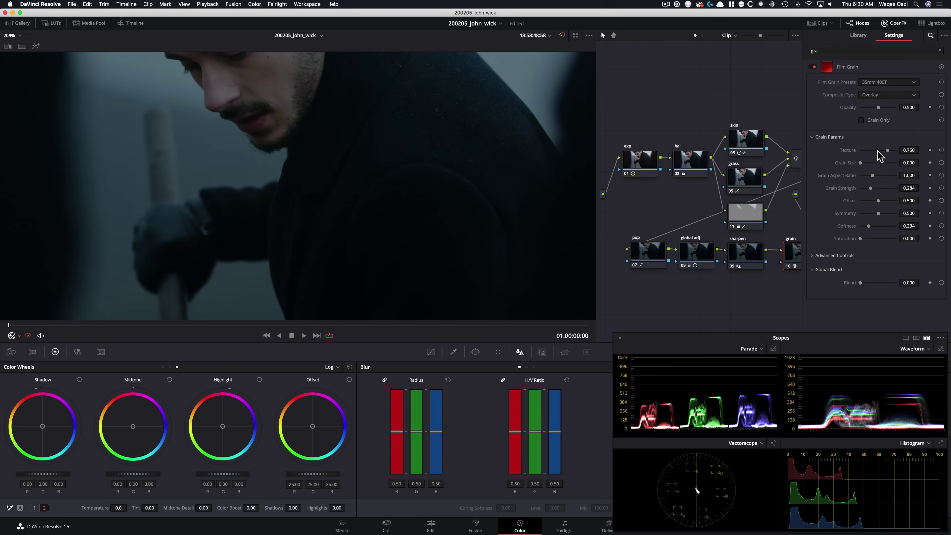
{"action": "left_click_drag", "start_coordinate": [876, 188], "coordinate": [878, 189]}
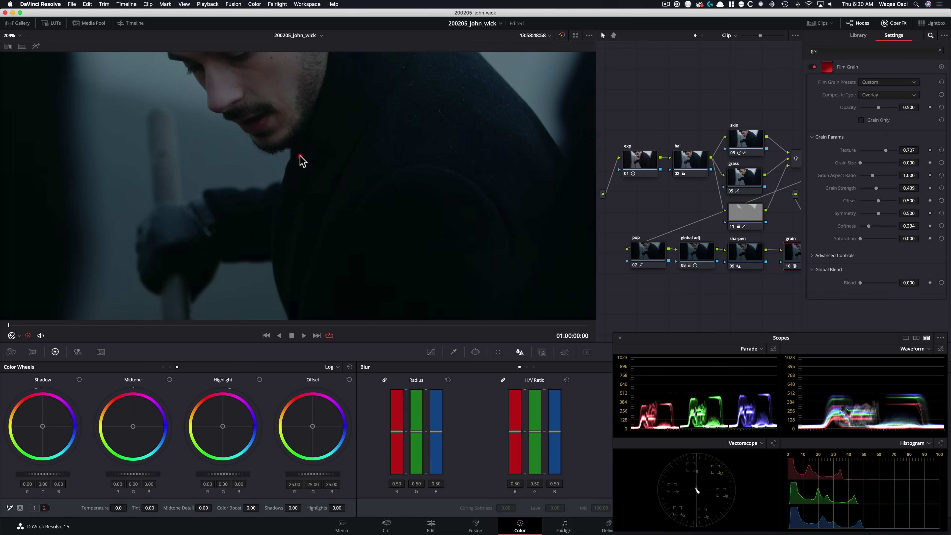
Compare an enlarged view of the face and background with the grain node off and on.
{"action": "key", "text": "super+equal"}
{"action": "key", "text": "super+d"}
{"action": "key", "text": "super+d"}
{"action": "key", "text": "super+d"}
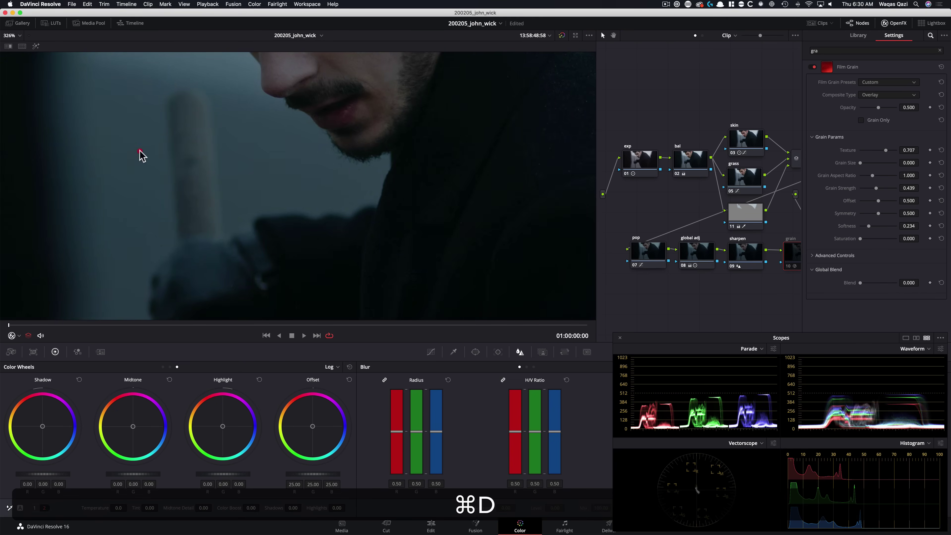
{"action": "left_click_drag", "start_coordinate": [140, 152], "coordinate": [243, 176]}
{"action": "key", "text": "super+d"}
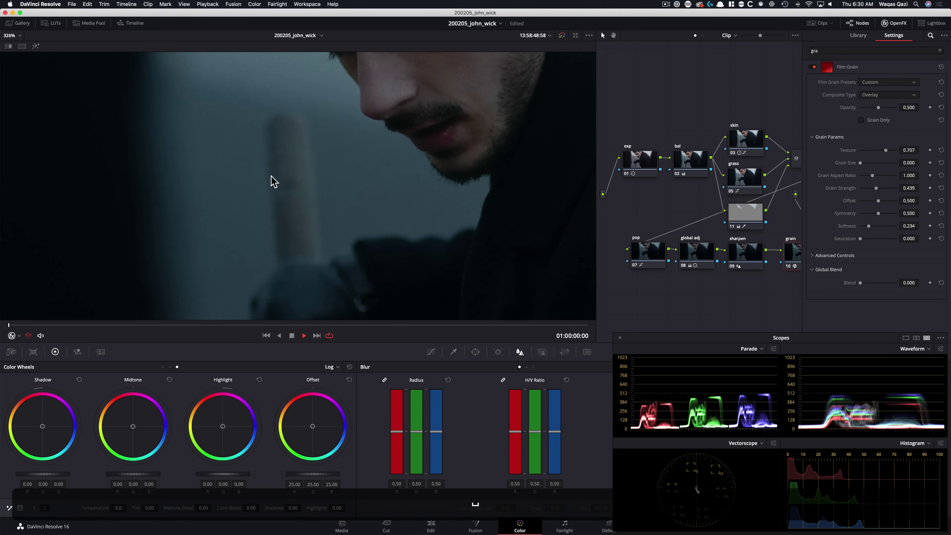
Play through the shot and check the grain on other frames with the node off and on, ending at the fitted view.
{"action": "key", "text": "space"}
{"action": "key", "text": "super+d"}
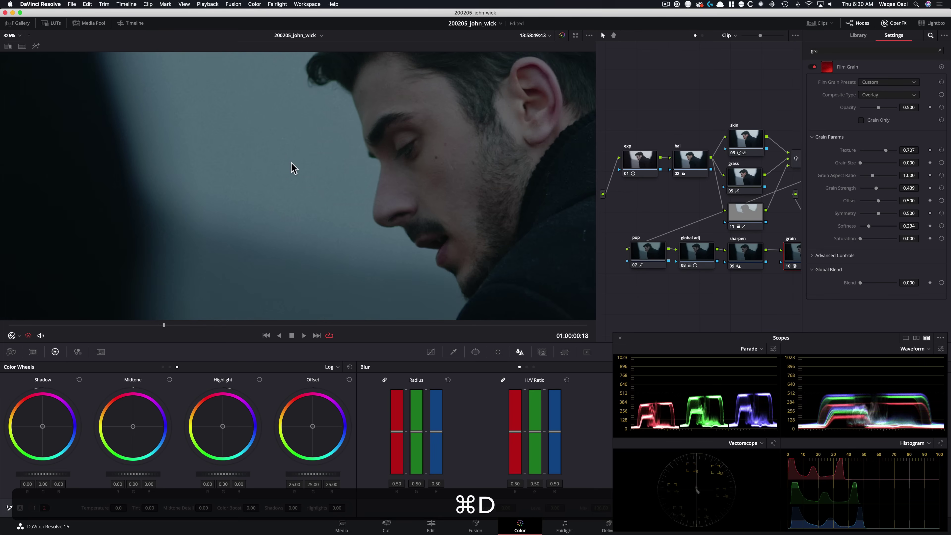
{"action": "key", "text": "space"}
{"action": "key", "text": "super+d"}
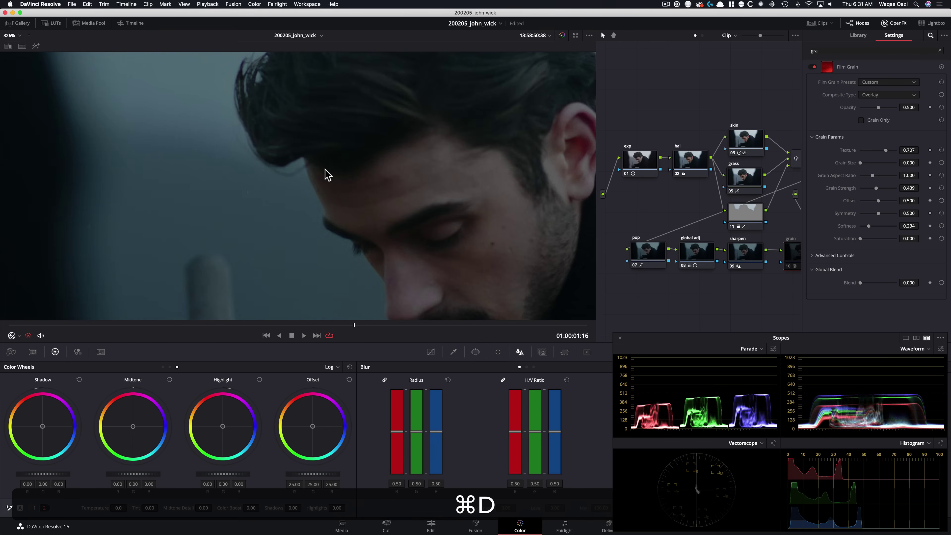
{"action": "key", "text": "shift+z"}
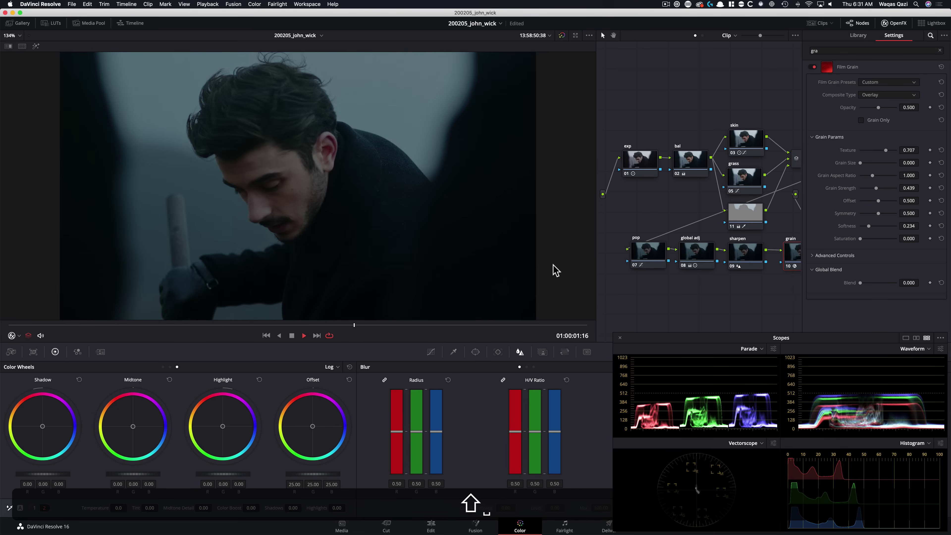
{"action": "key", "text": "space"}
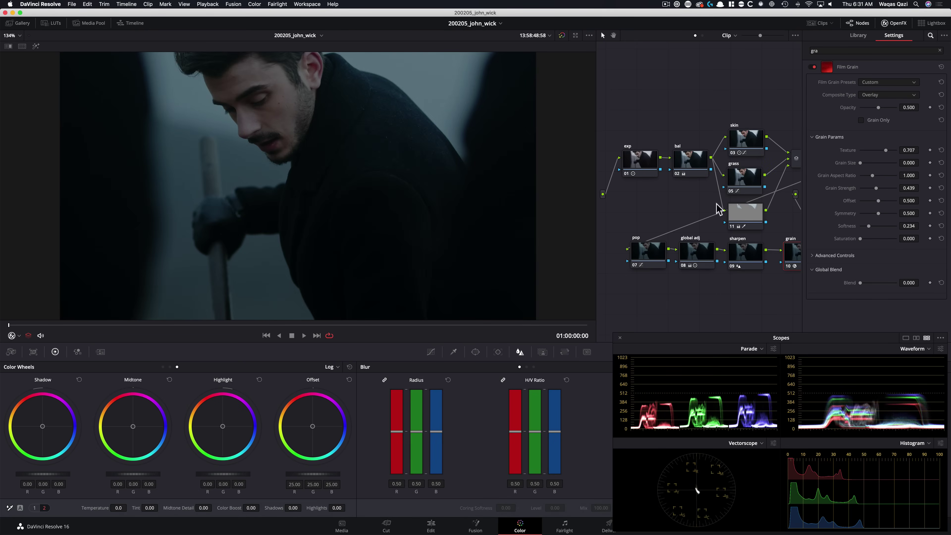
Check the framing against the reference clip and apply 2.39 output blanking to the timeline.
{"action": "key", "text": "Down"}
{"action": "key", "text": "super+d"}
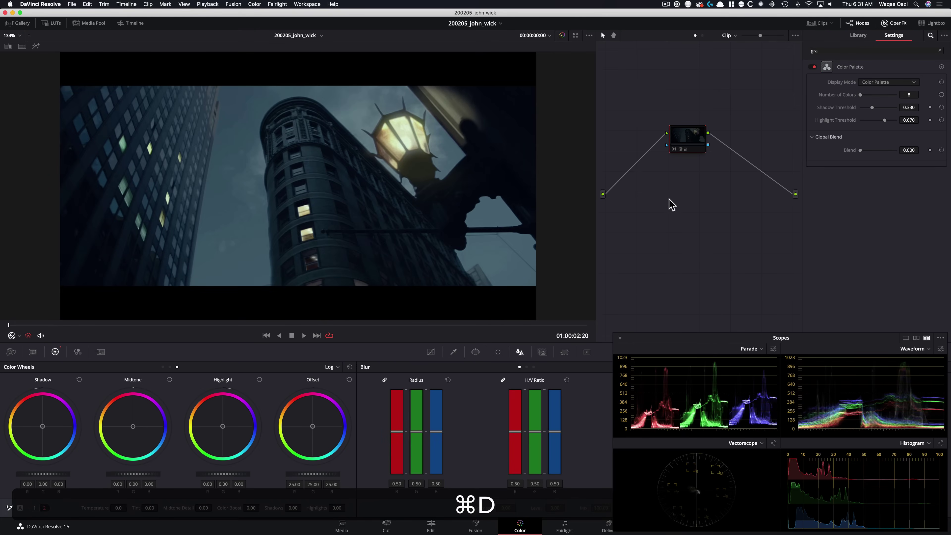
{"action": "key", "text": "j"}
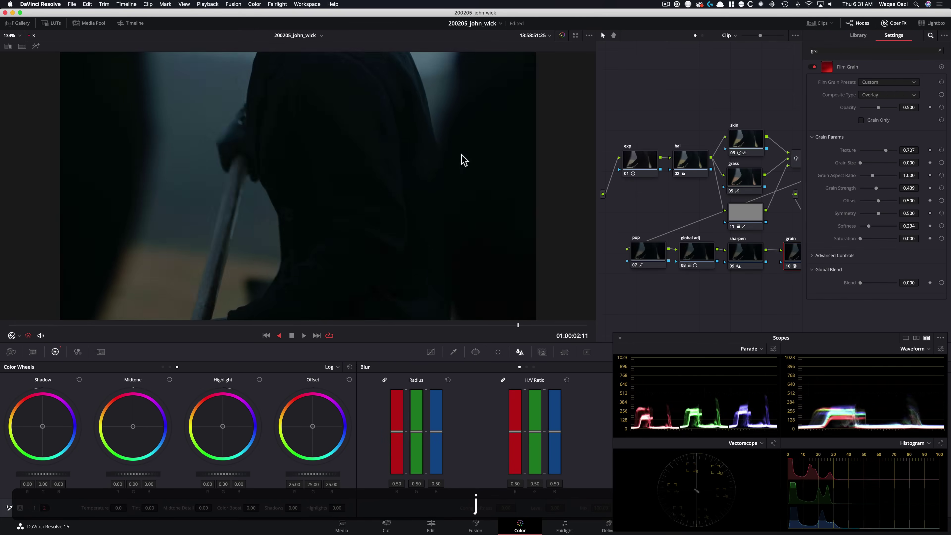
{"action": "key", "text": "k"}
{"action": "left_click", "coordinate": [126, 4]}
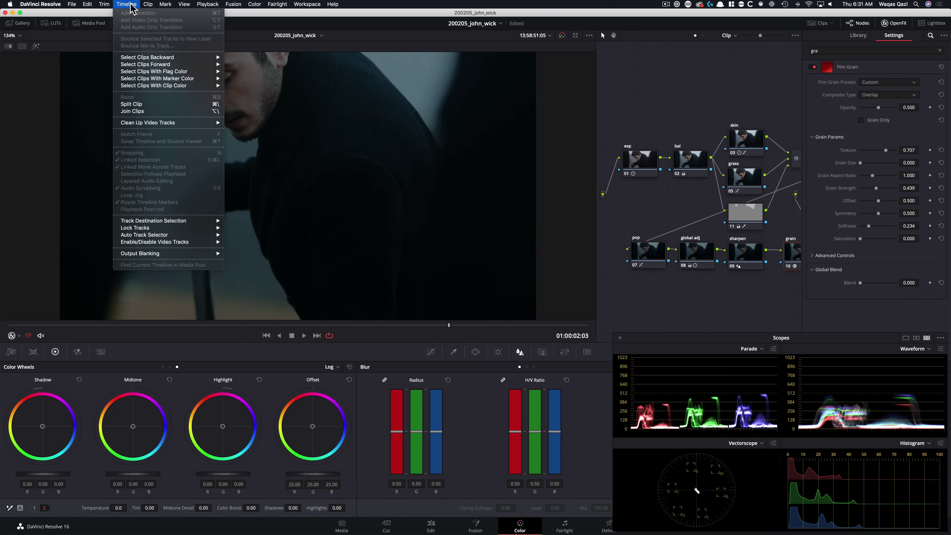
{"action": "mouse_move", "coordinate": [171, 255]}
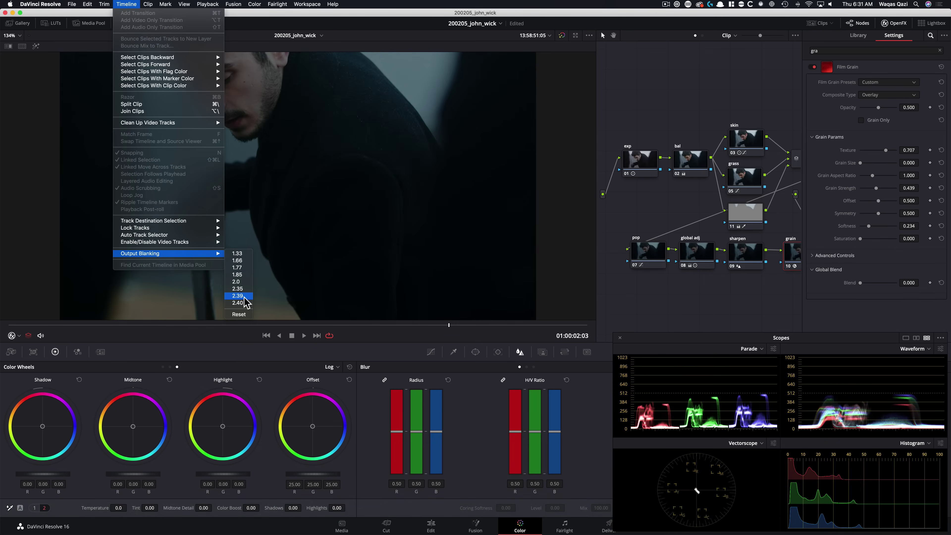
{"action": "left_click", "coordinate": [237, 295]}
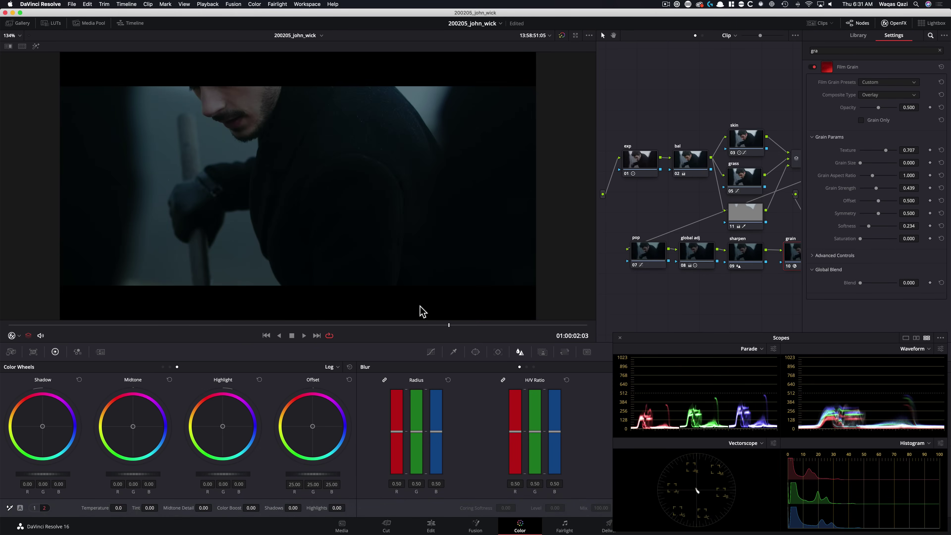
Play across the letterboxed shot and the reference clip, then return to the first frame of the shot.
{"action": "key", "text": "l"}
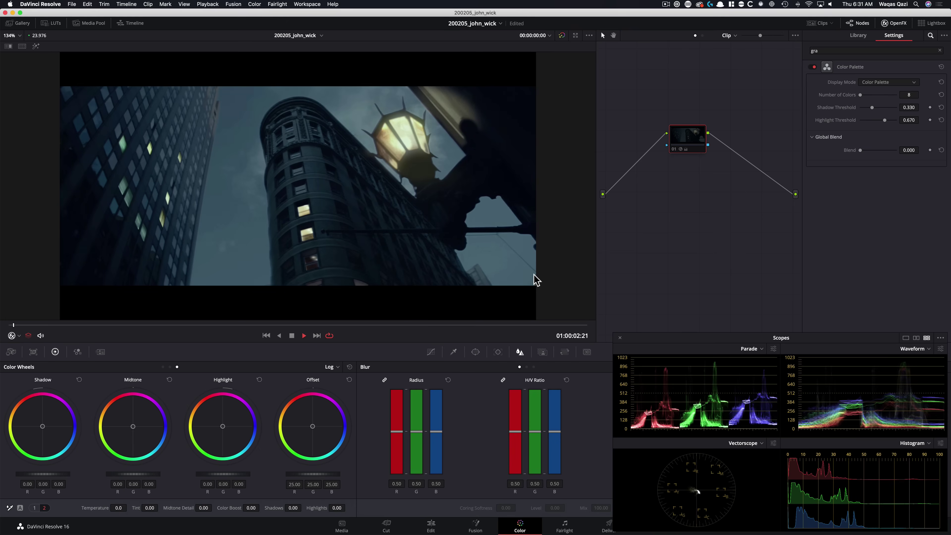
{"action": "key", "text": "k"}
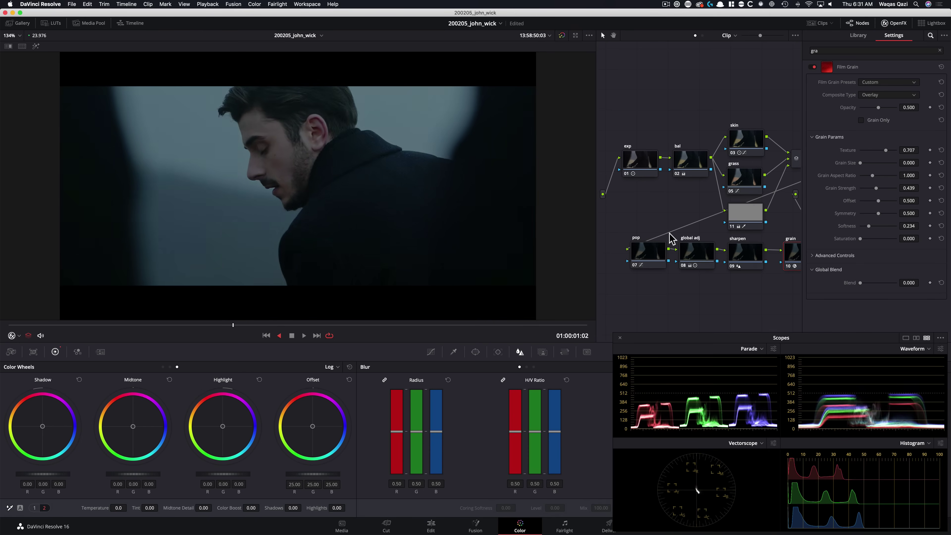
{"action": "key", "text": "k"}
{"action": "key", "text": "j"}
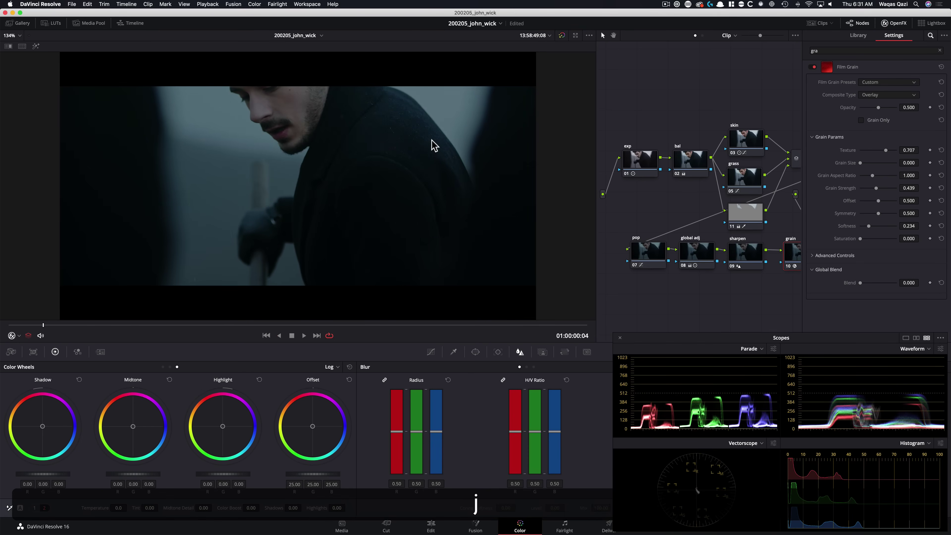
{"action": "left_click_drag", "start_coordinate": [41, 325], "coordinate": [3, 330]}
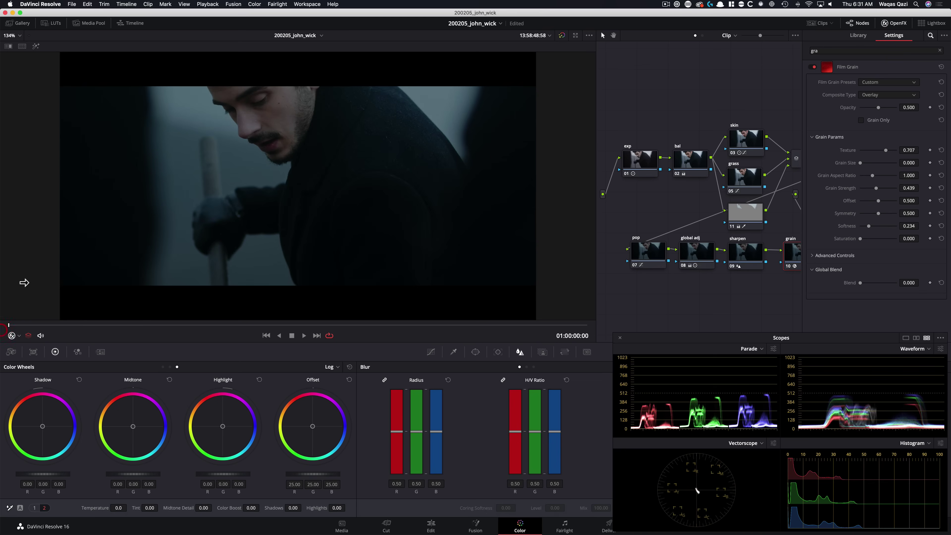
Reset the timeline's output blanking.
{"action": "left_click", "coordinate": [135, 4]}
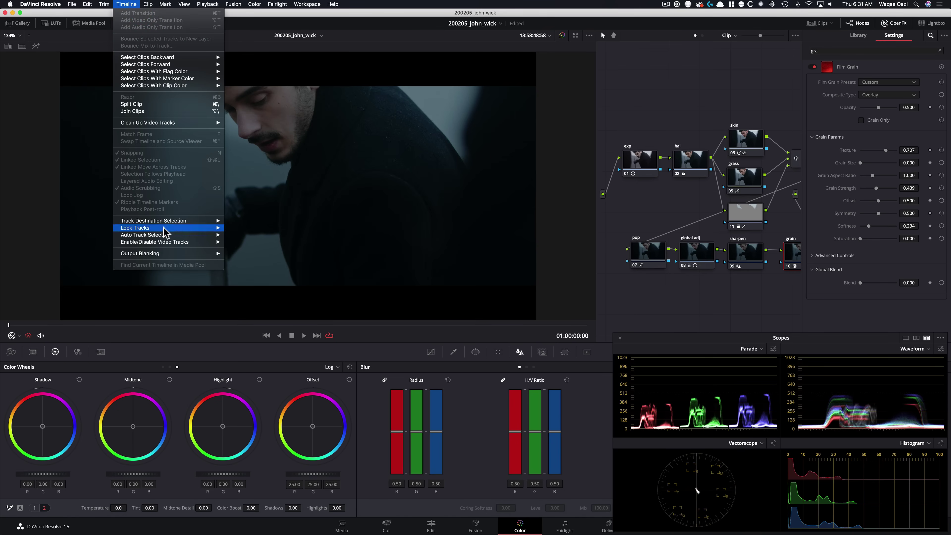
{"action": "mouse_move", "coordinate": [203, 255]}
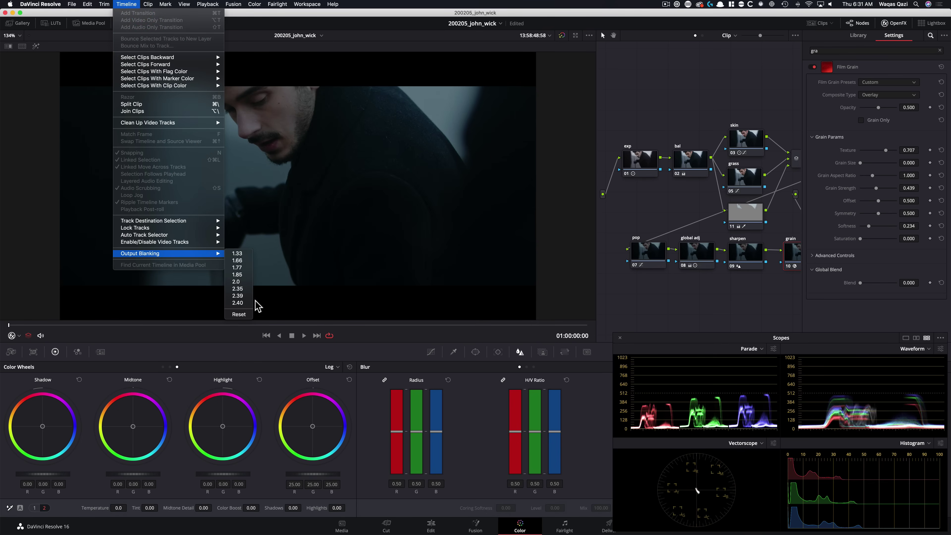
{"action": "left_click", "coordinate": [238, 314]}
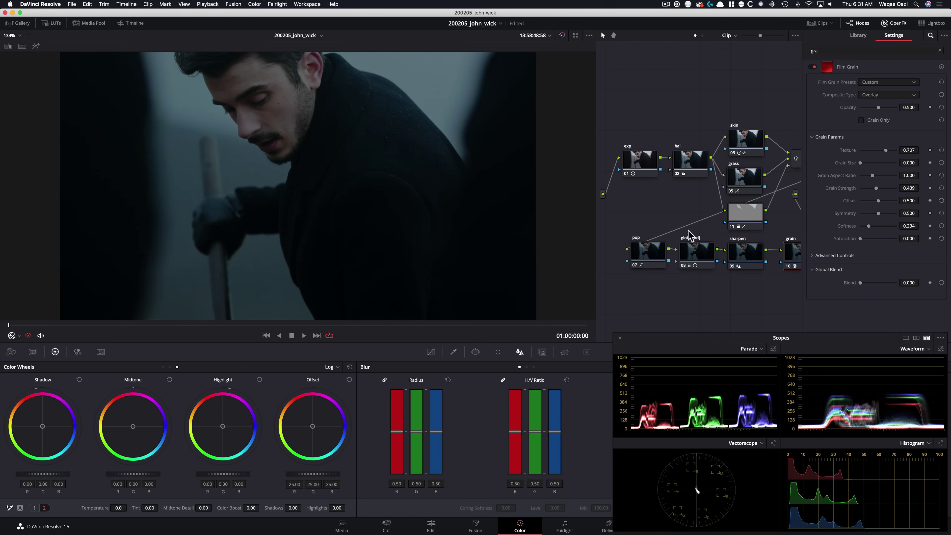
Show the shot side by side with the reference still, close the effects library and disable all the nodes.
{"action": "key", "text": "alt+super+w"}
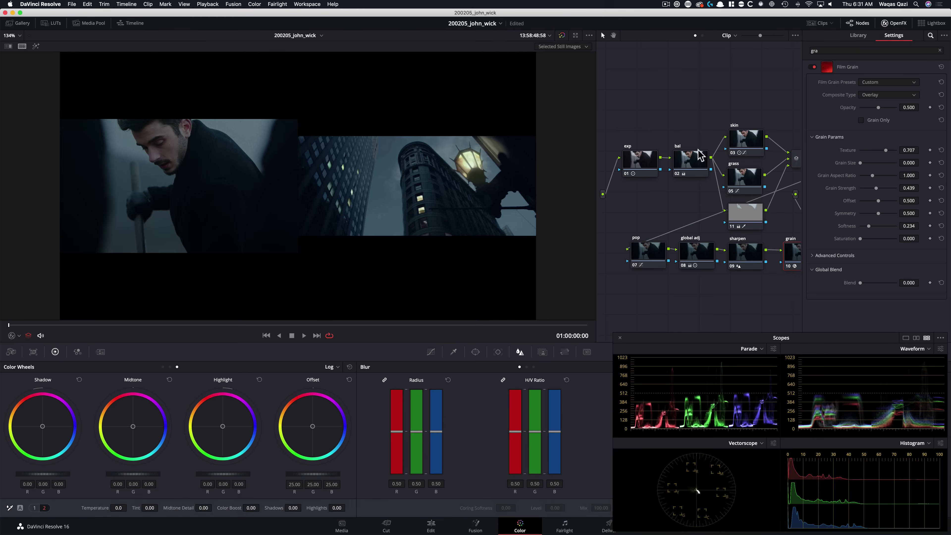
{"action": "key", "text": "super+equal"}
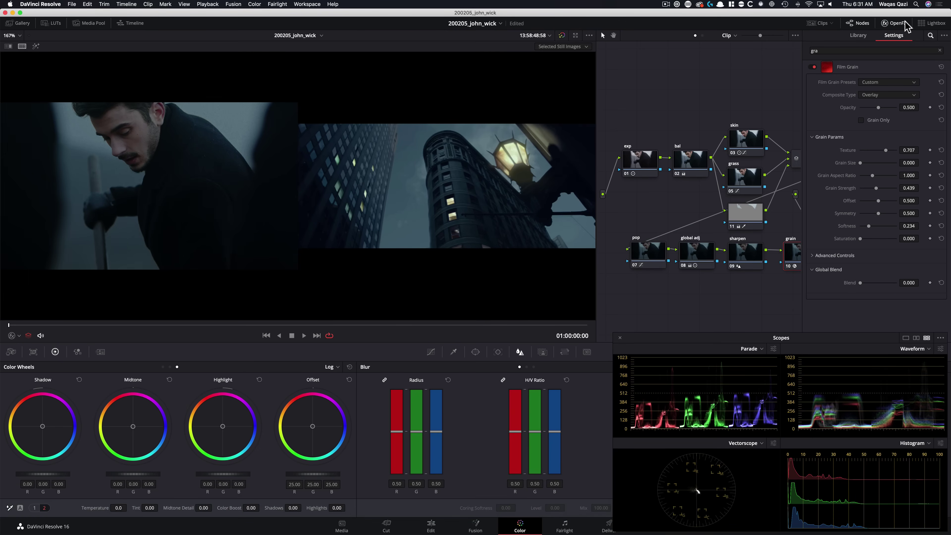
{"action": "left_click", "coordinate": [905, 27]}
{"action": "left_click_drag", "start_coordinate": [637, 107], "coordinate": [855, 280]}
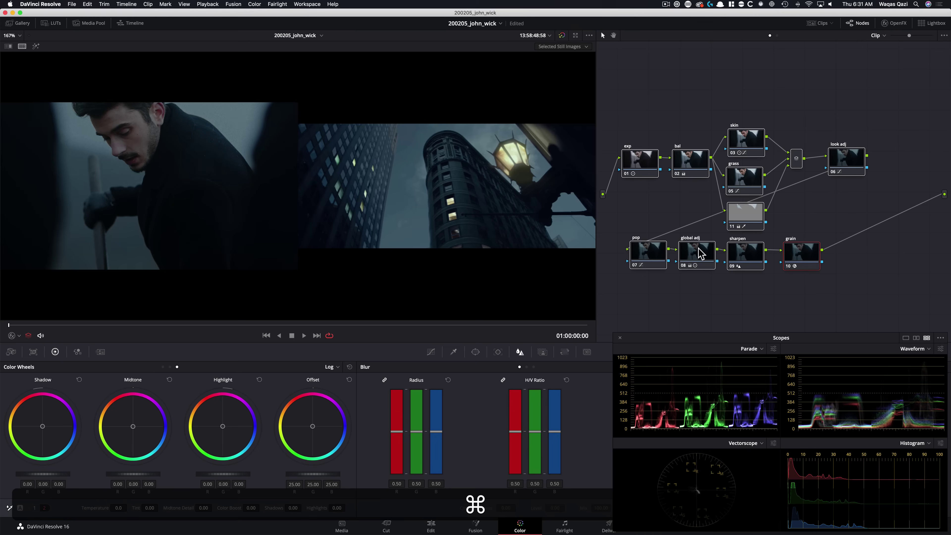
{"action": "key", "text": "super+d"}
{"action": "left_click", "coordinate": [726, 96]}
Re-enable the exp, bal and skin nodes one by one to review each one's contribution.
{"action": "left_click", "coordinate": [643, 165]}
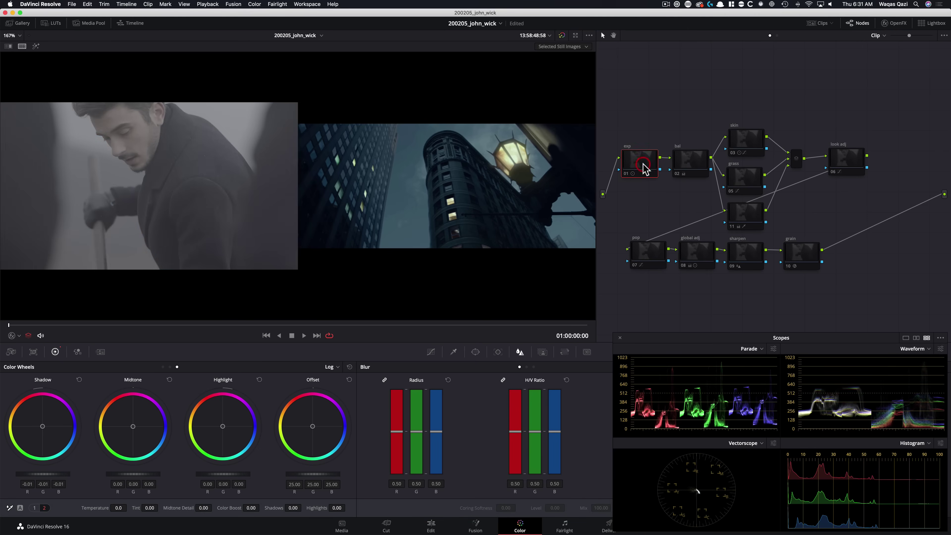
{"action": "key", "text": "super+d"}
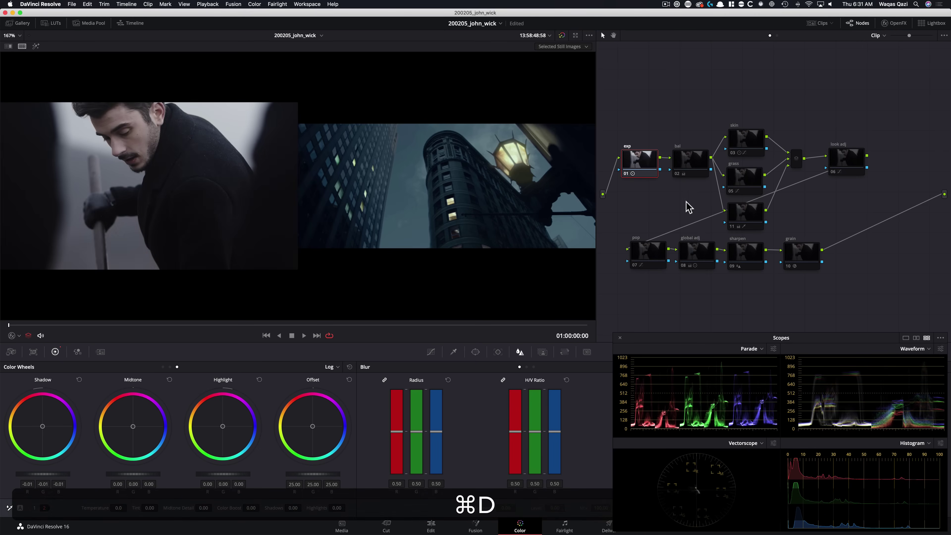
{"action": "left_click", "coordinate": [690, 165]}
{"action": "key", "text": "super+d"}
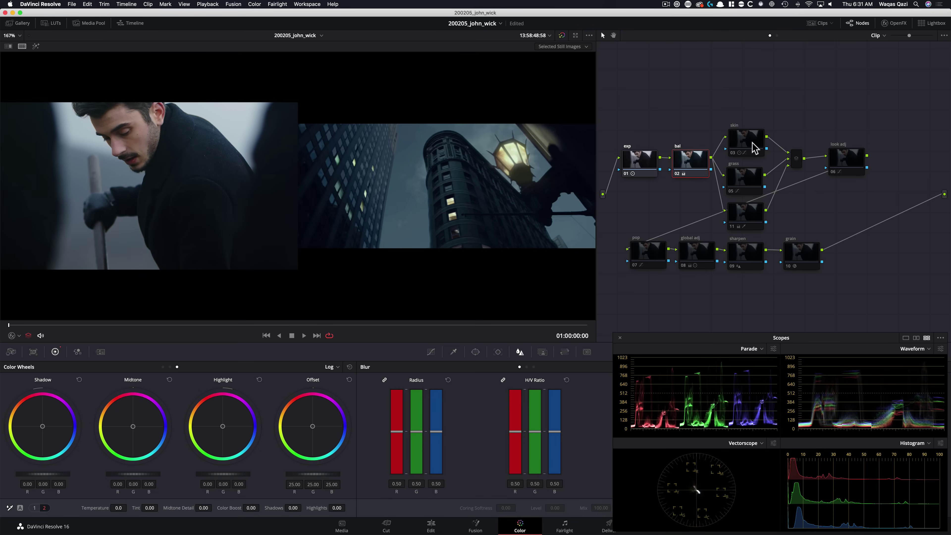
{"action": "left_click", "coordinate": [755, 149]}
{"action": "key", "text": "super+d"}
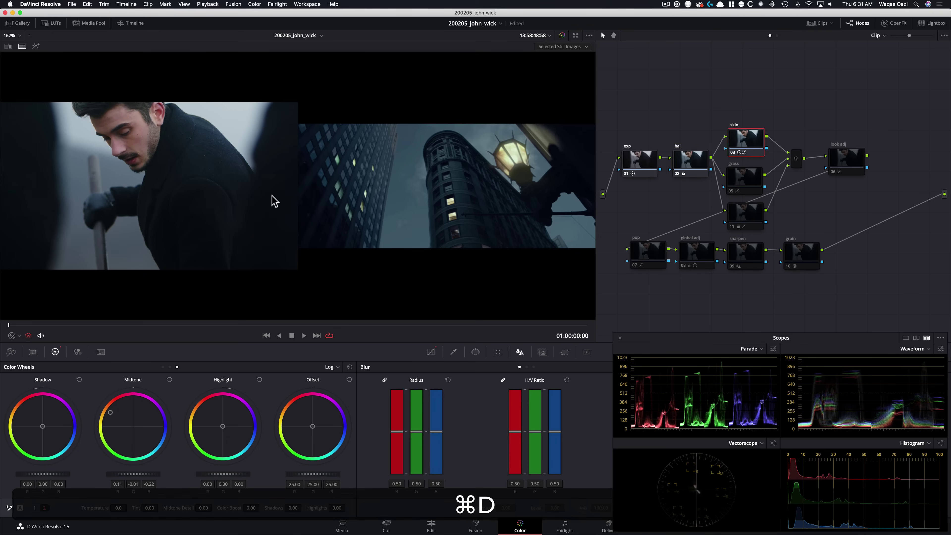
Re-enable the grass node while scrubbing through the shot, and re-enable the look adj node at the first frame.
{"action": "left_click", "coordinate": [752, 182]}
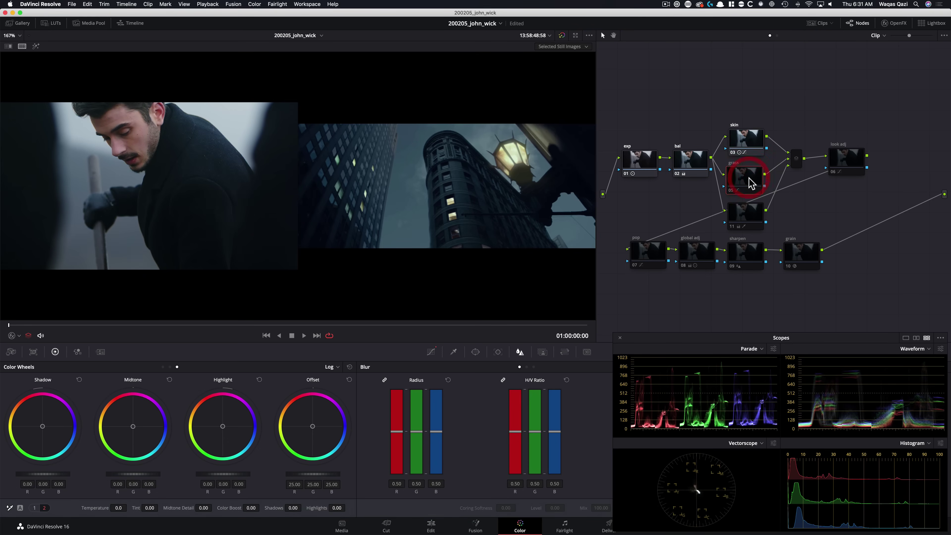
{"action": "left_click_drag", "start_coordinate": [449, 325], "coordinate": [604, 329]}
{"action": "key", "text": "super+d"}
{"action": "left_click_drag", "start_coordinate": [243, 325], "coordinate": [9, 325]}
{"action": "left_click", "coordinate": [844, 166]}
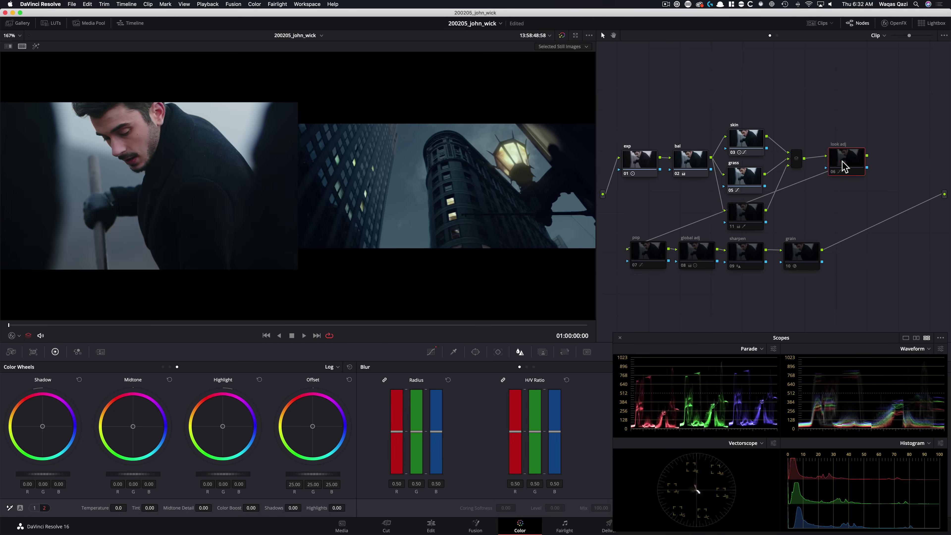
{"action": "key", "text": "super+d"}
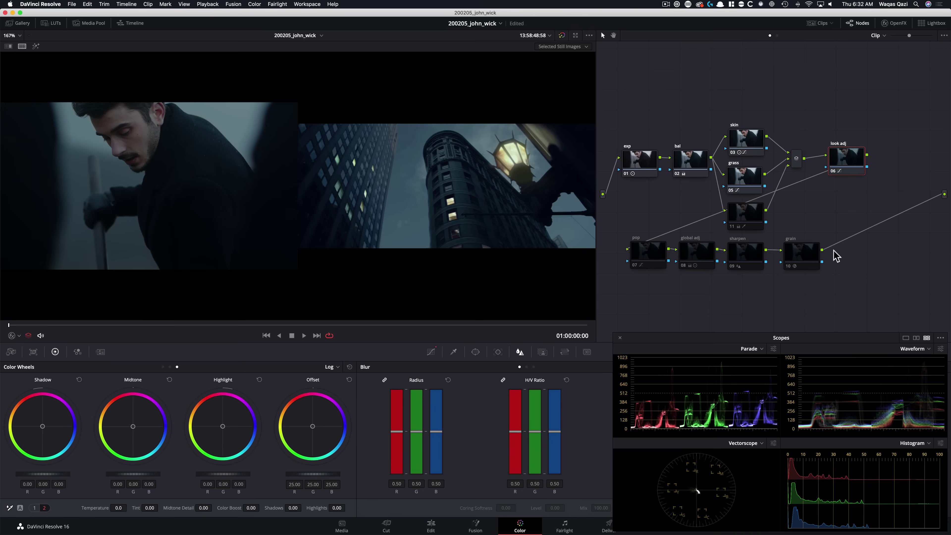
Compare the image with the global adj node on and off against the reference still.
{"action": "left_click", "coordinate": [646, 258]}
{"action": "left_click_drag", "start_coordinate": [652, 254], "coordinate": [649, 252]}
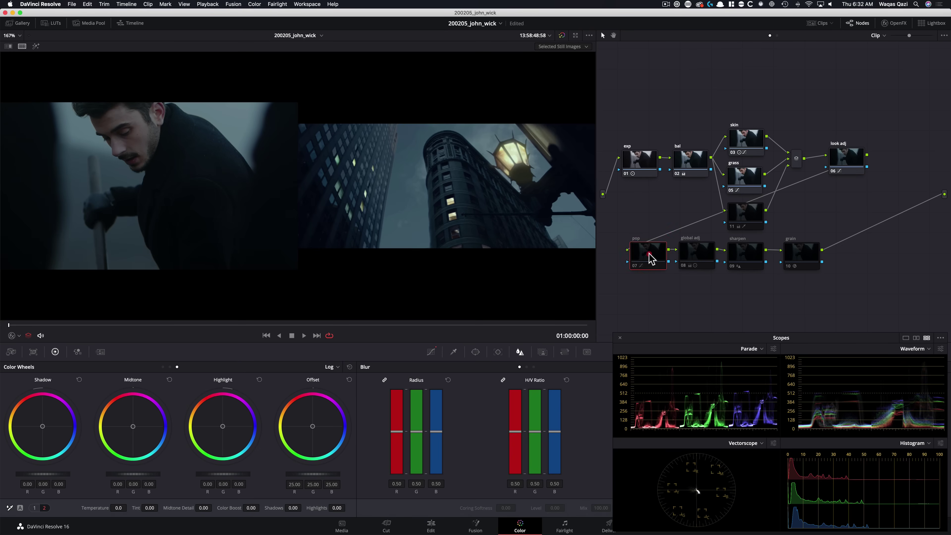
{"action": "left_click", "coordinate": [702, 258]}
{"action": "key", "text": "super+d"}
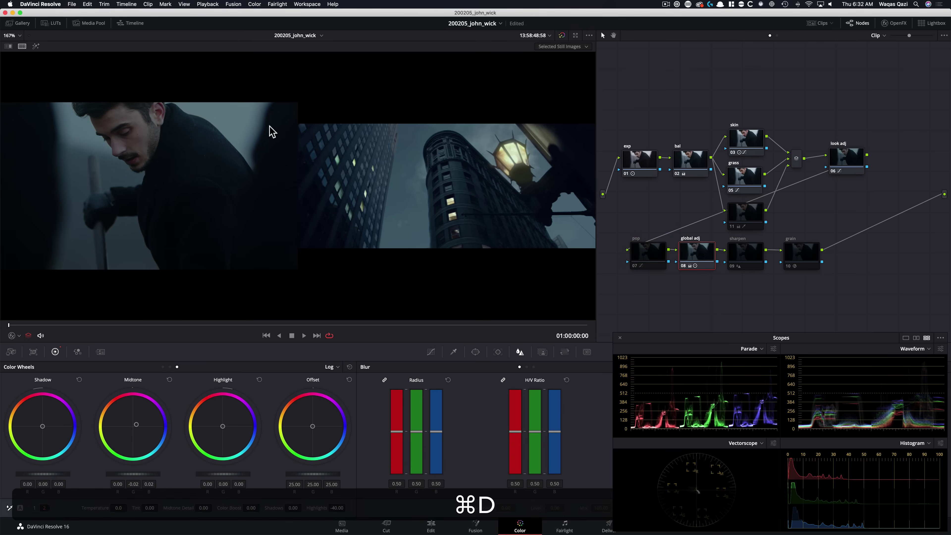
{"action": "key", "text": "super+d"}
{"action": "key", "text": "super+d"}
{"action": "key", "text": "super+d"}
{"action": "key", "text": "super+d"}
{"action": "key", "text": "super+d"}
{"action": "key", "text": "super+d"}
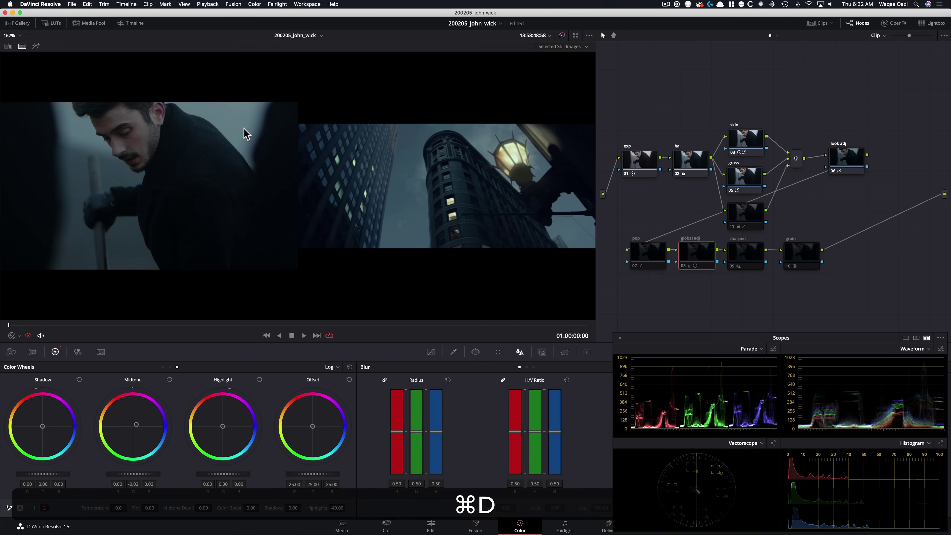
Compare the image with the pop node on and off against the reference still.
{"action": "left_click", "coordinate": [652, 259]}
{"action": "key", "text": "super+d"}
{"action": "key", "text": "super+d"}
{"action": "key", "text": "super+d"}
{"action": "key", "text": "super+d"}
{"action": "key", "text": "super+d"}
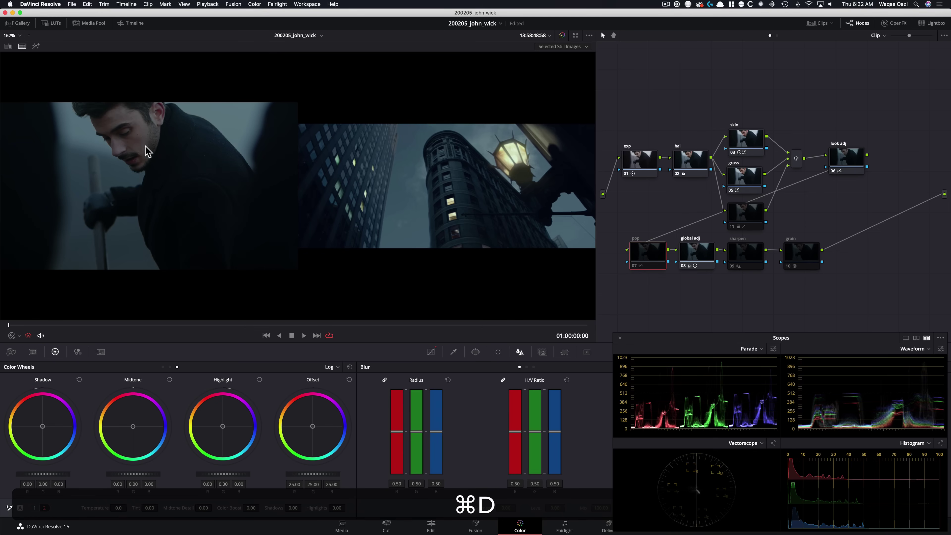
Toggle the pop node for a last check of its effect and leave it enabled.
{"action": "key", "text": "super+d"}
{"action": "key", "text": "super+d"}
{"action": "left_click", "coordinate": [743, 254]}
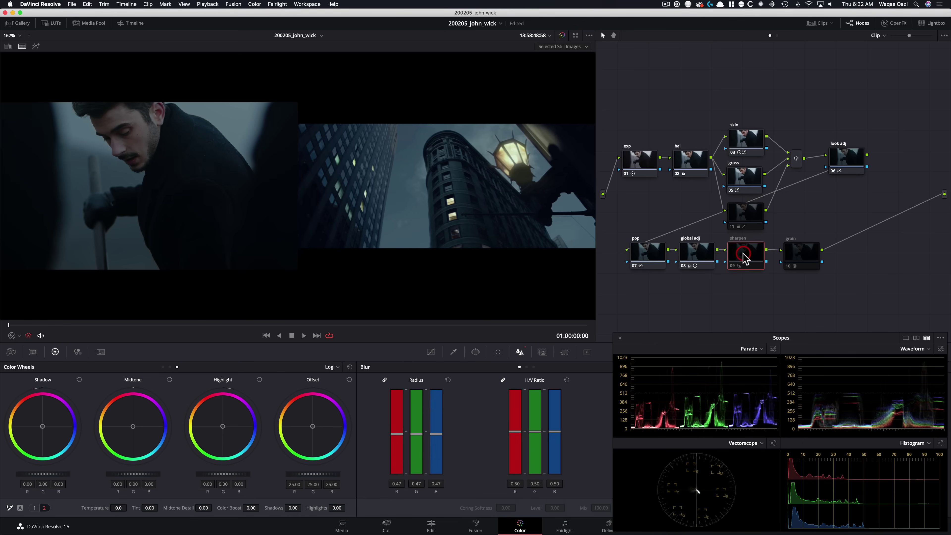
Compare the image with unnamed node 11 beneath the grass node on and off, leaving the node enabled.
{"action": "left_click", "coordinate": [749, 218]}
{"action": "key", "text": "super+d"}
{"action": "key", "text": "super+d"}
{"action": "key", "text": "super+d"}
{"action": "key", "text": "super+d"}
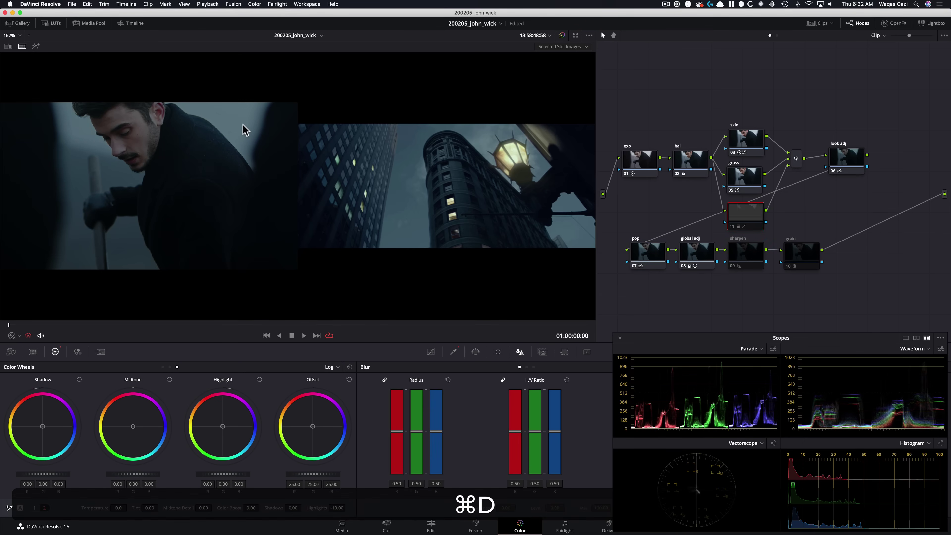
{"action": "key", "text": "super+d"}
{"action": "key", "text": "super+d"}
{"action": "key", "text": "super+d"}
{"action": "key", "text": "super+d"}
{"action": "key", "text": "super+d"}
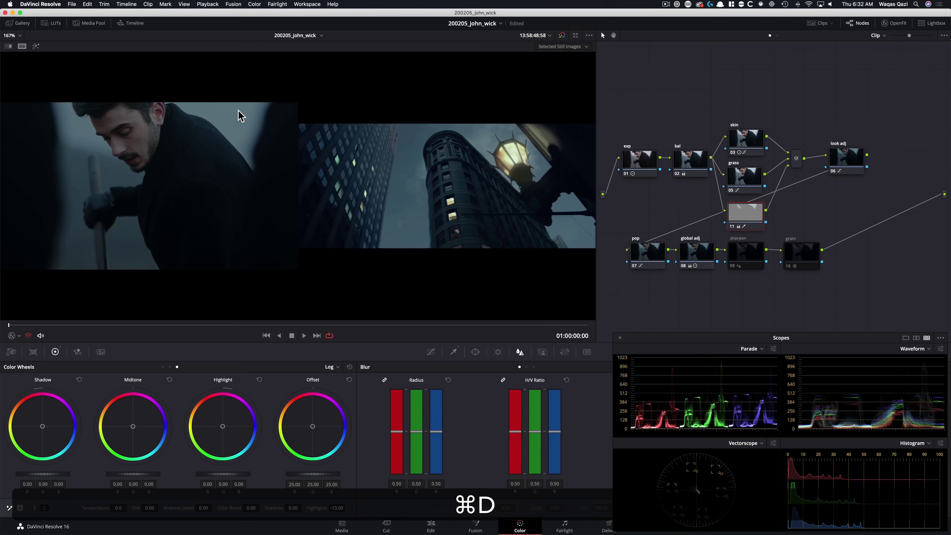
Re-enable the sharpen and grain nodes together.
{"action": "left_click", "coordinate": [751, 259]}
{"action": "left_click", "coordinate": [802, 253], "text": "super"}
{"action": "key", "text": "super+d"}
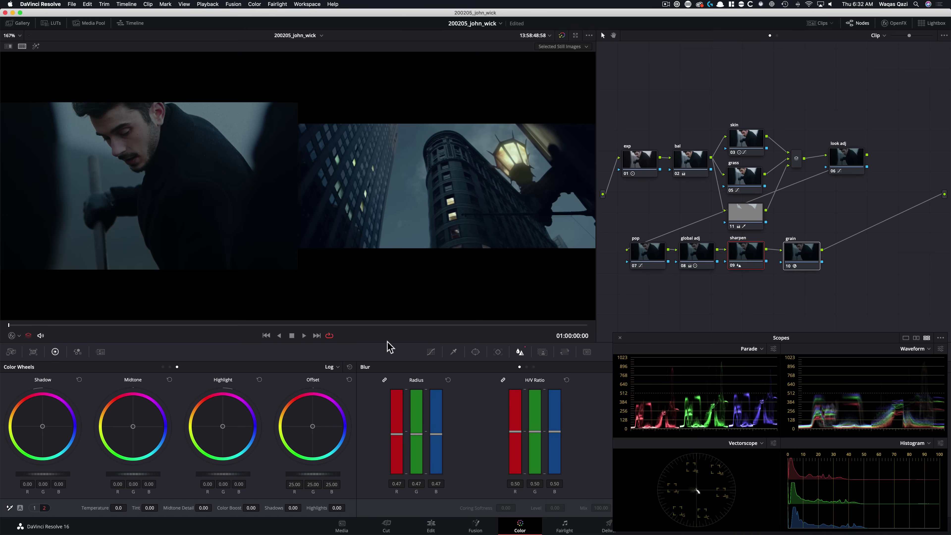
Switch the viewer from split screen to an image wipe against the reference still.
{"action": "key", "text": "super+w"}
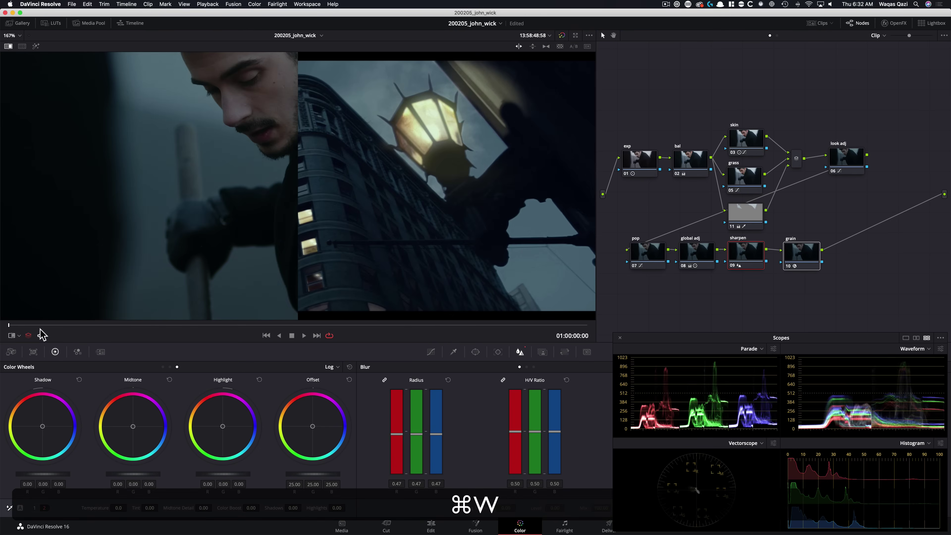
{"action": "key", "text": "super+w"}
{"action": "key", "text": "super+w"}
Bypass and restore all grades repeatedly to compare the ungraded footage with the finished grade beside the reference.
{"action": "key", "text": "shift+d"}
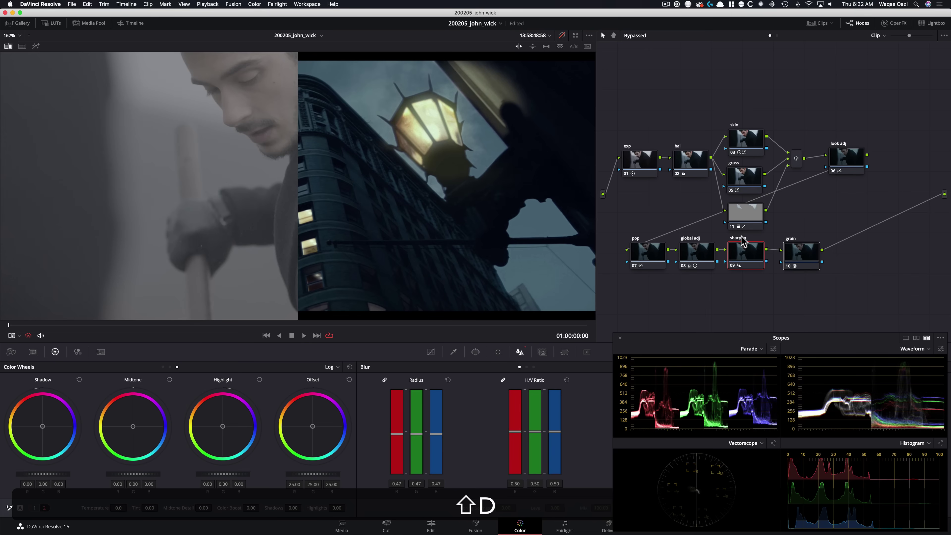
{"action": "key", "text": "shift+d"}
{"action": "key", "text": "shift+d"}
{"action": "key", "text": "shift+d"}
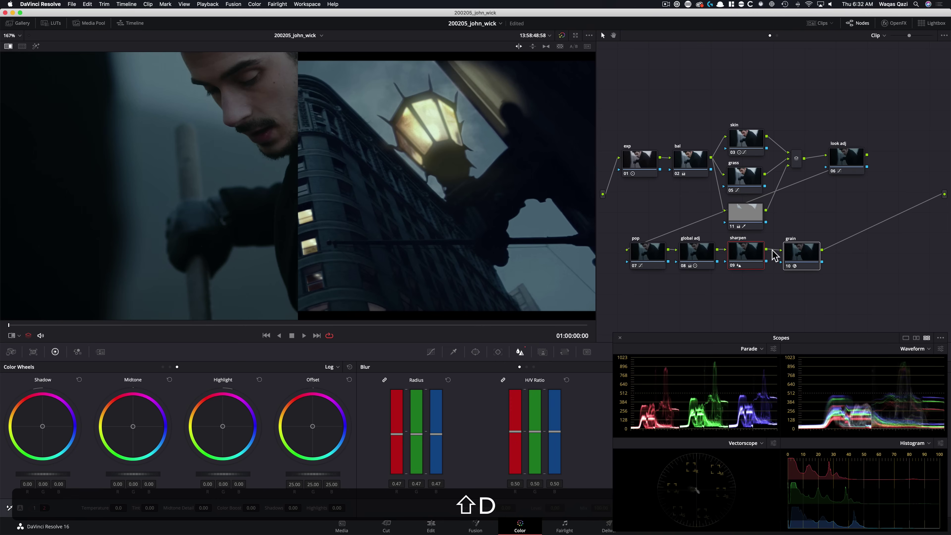